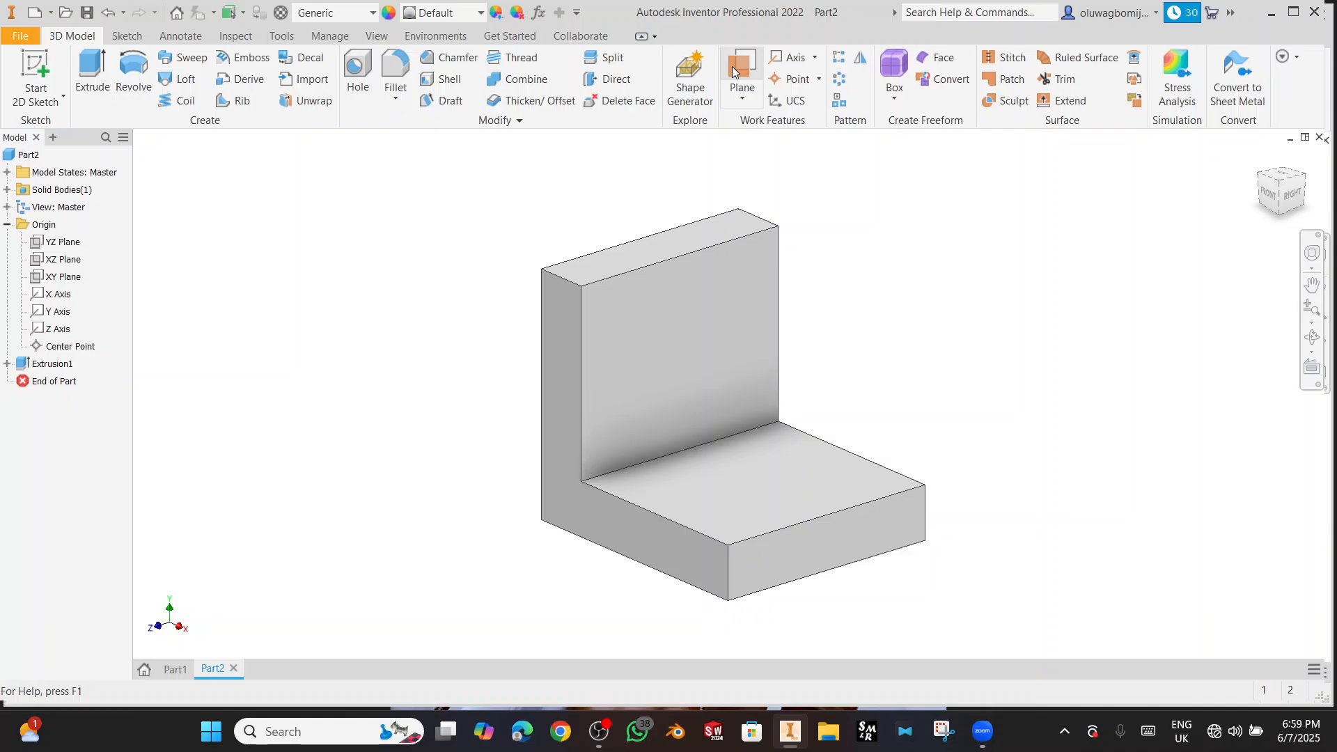
- Create a work plane midway between the two L-shaped side faces of the bracket
{"action": "left_click", "coordinate": [732, 65]}
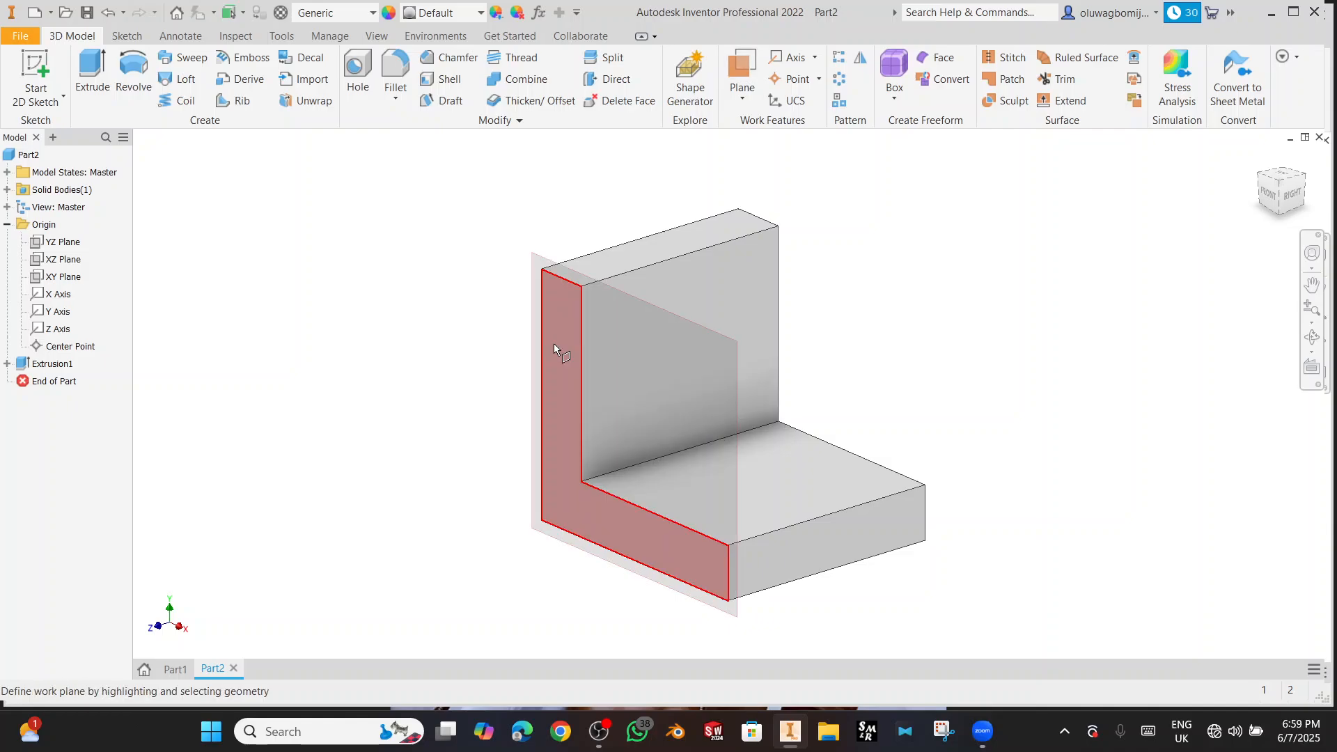
{"action": "left_click", "coordinate": [554, 344]}
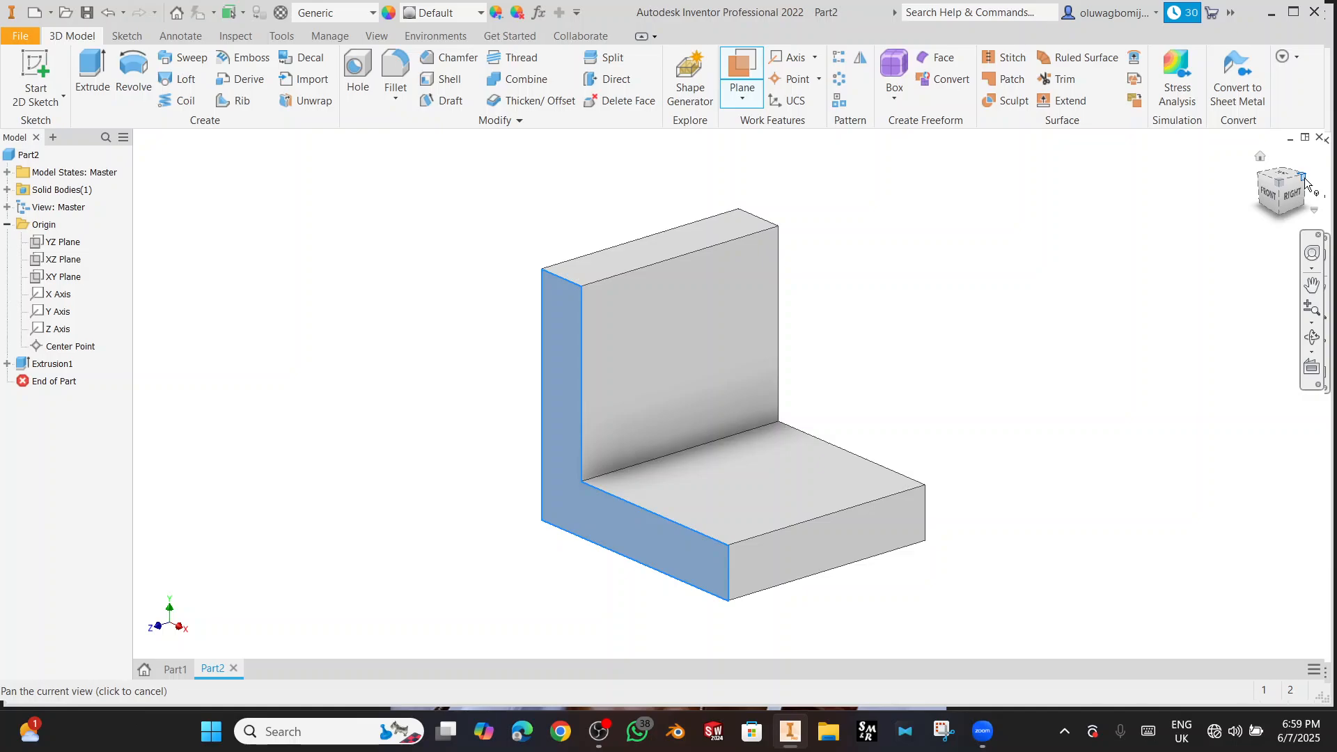
{"action": "left_click", "coordinate": [1304, 179]}
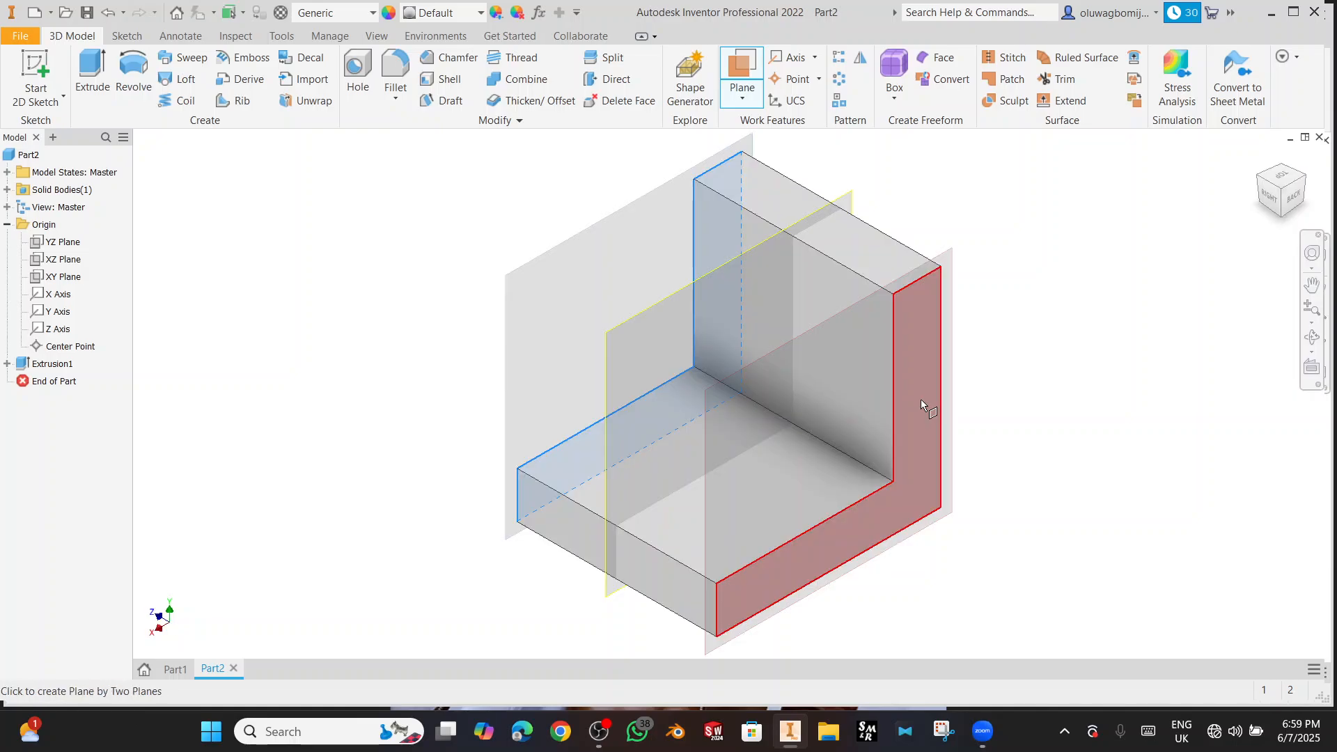
{"action": "left_click", "coordinate": [920, 399]}
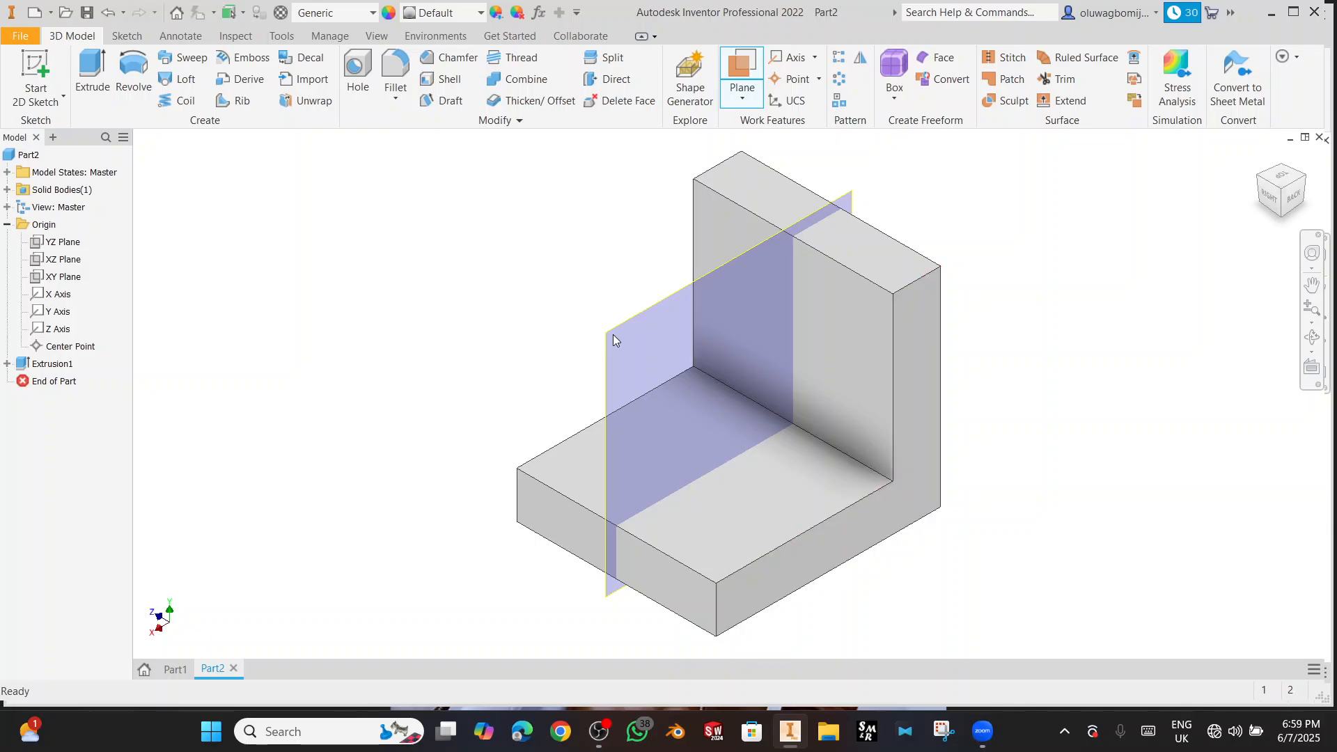
- Start a sketch on the mid-plane and draw a sloping line at about 40° to the base, clear of both legs
{"action": "left_click", "coordinate": [1257, 182]}
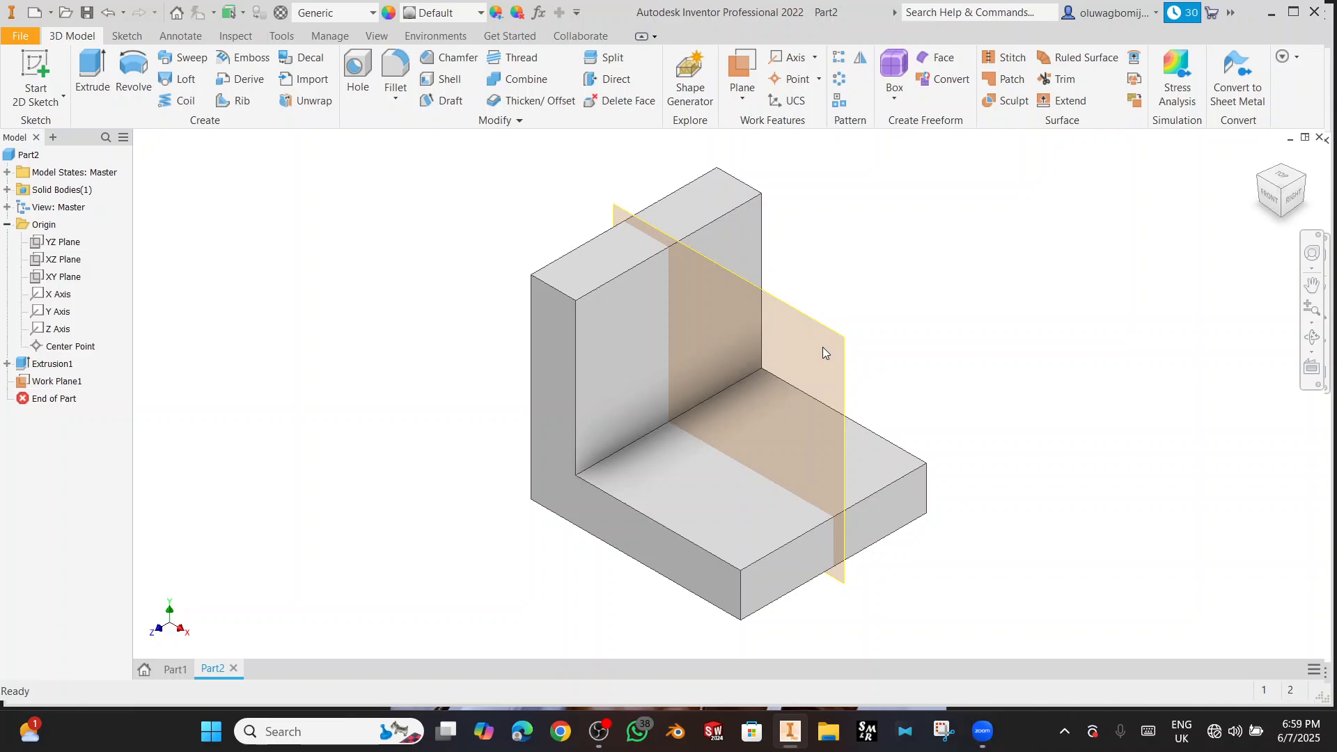
{"action": "left_click", "coordinate": [822, 347]}
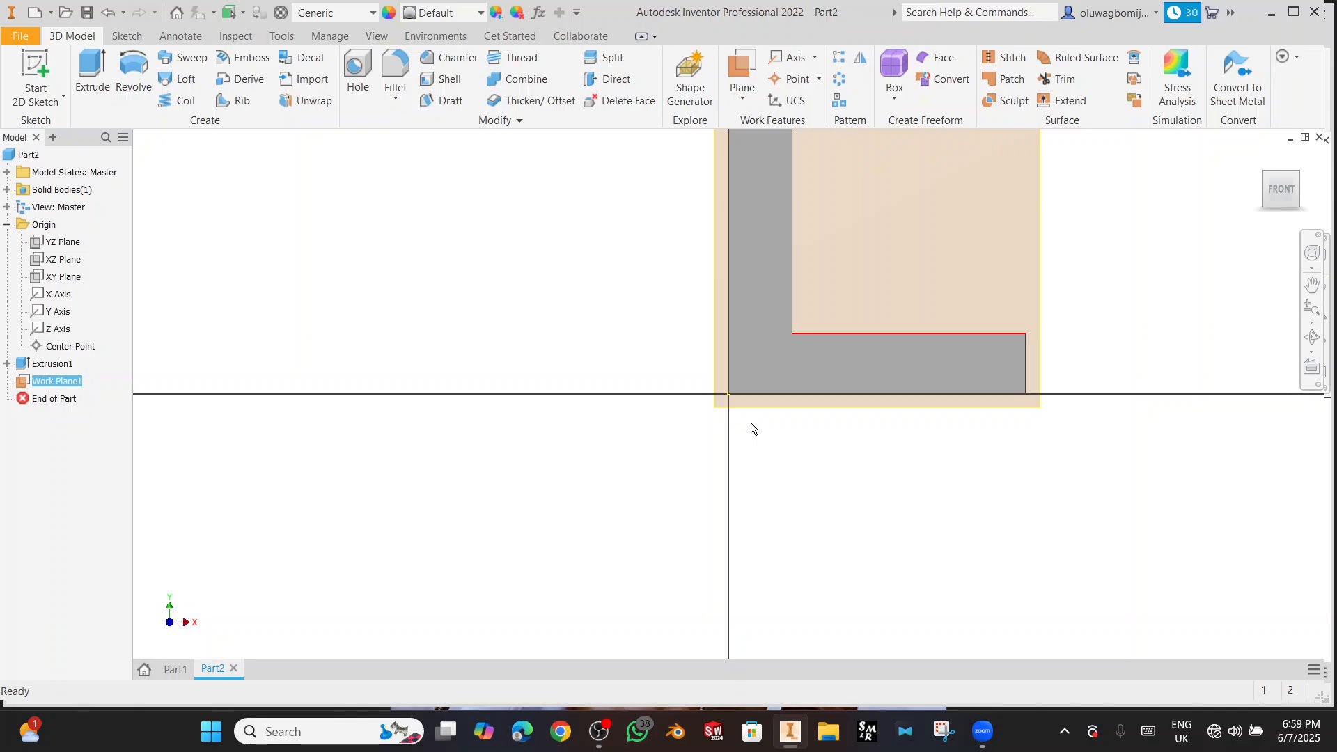
{"action": "middle_click_drag", "start_coordinate": [752, 424], "coordinate": [737, 476]}
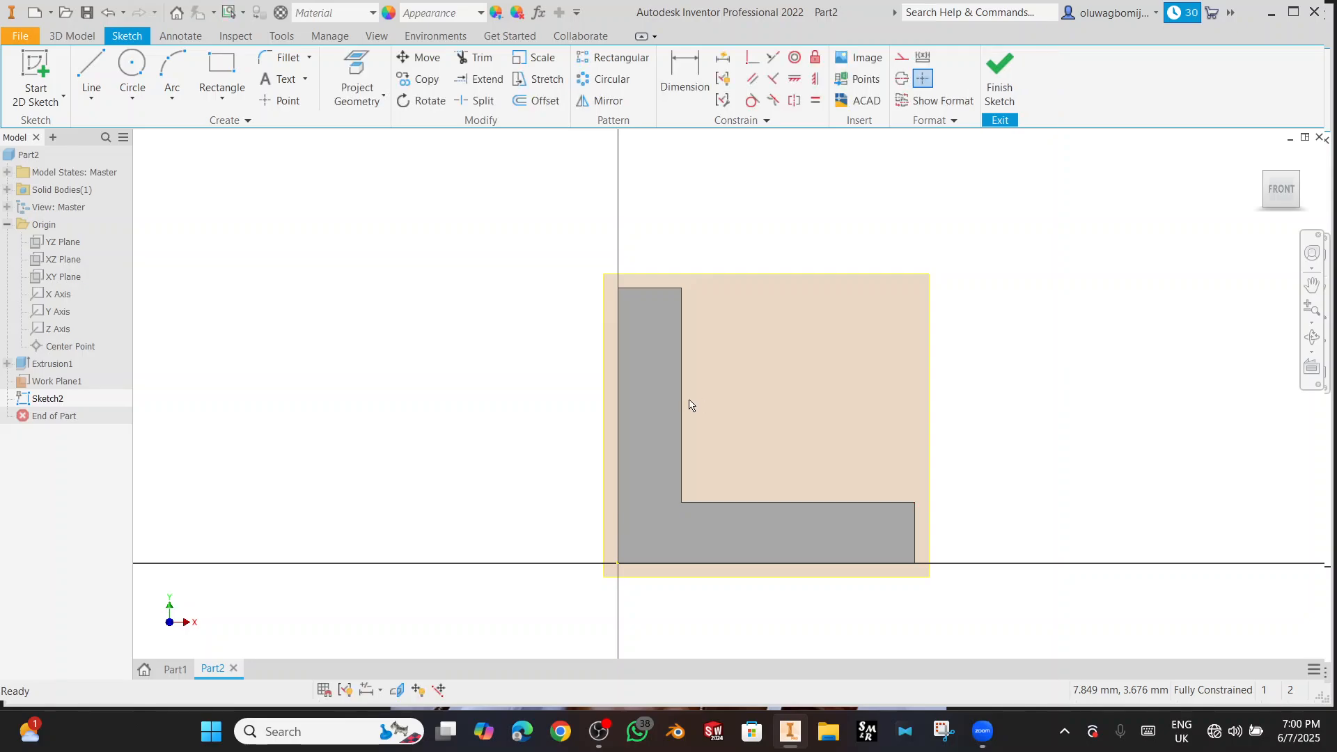
{"action": "key", "text": "l"}
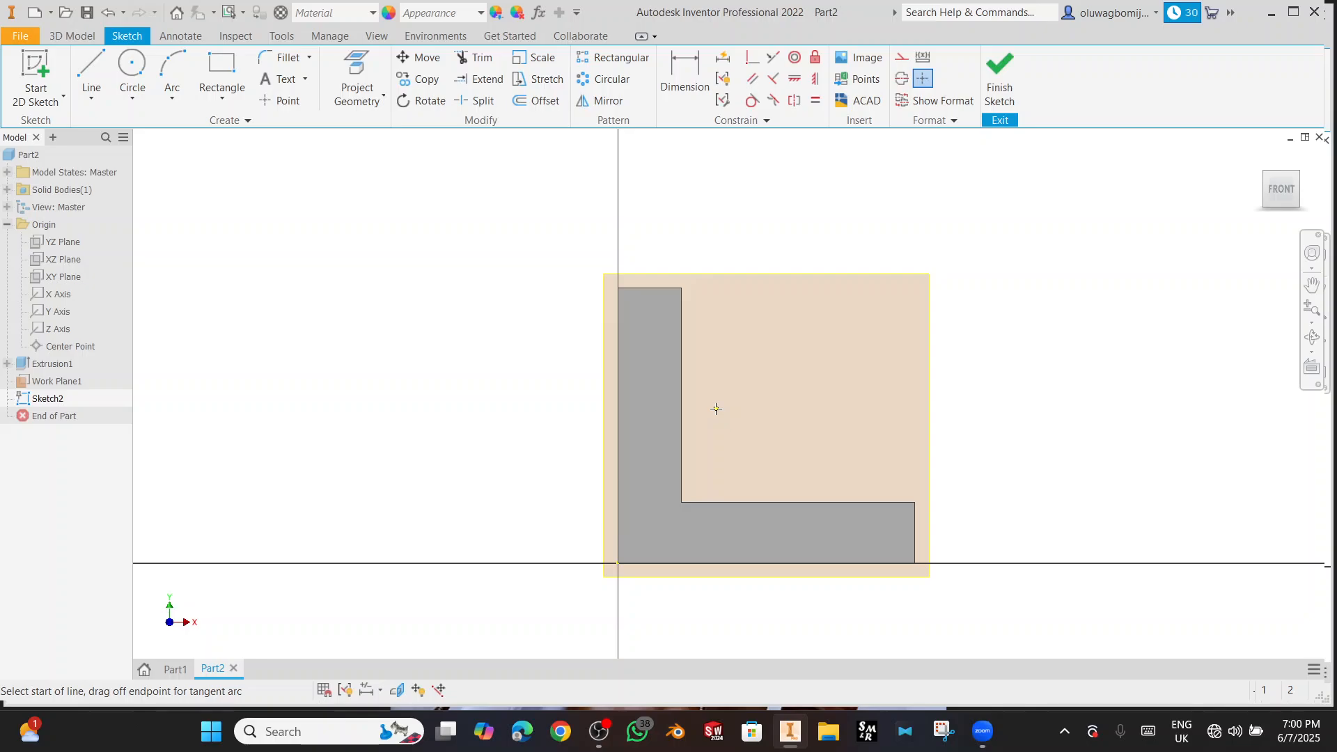
{"action": "left_click", "coordinate": [802, 470]}
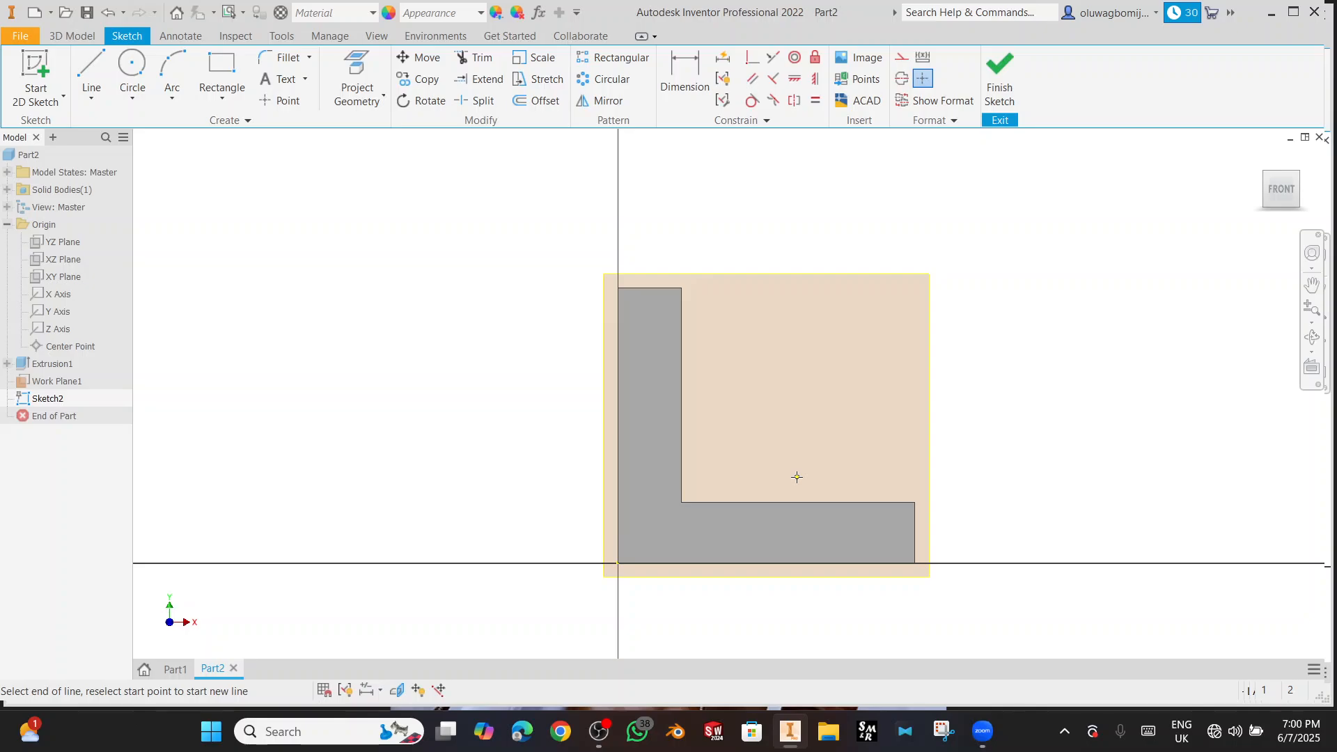
{"action": "left_click", "coordinate": [798, 477]}
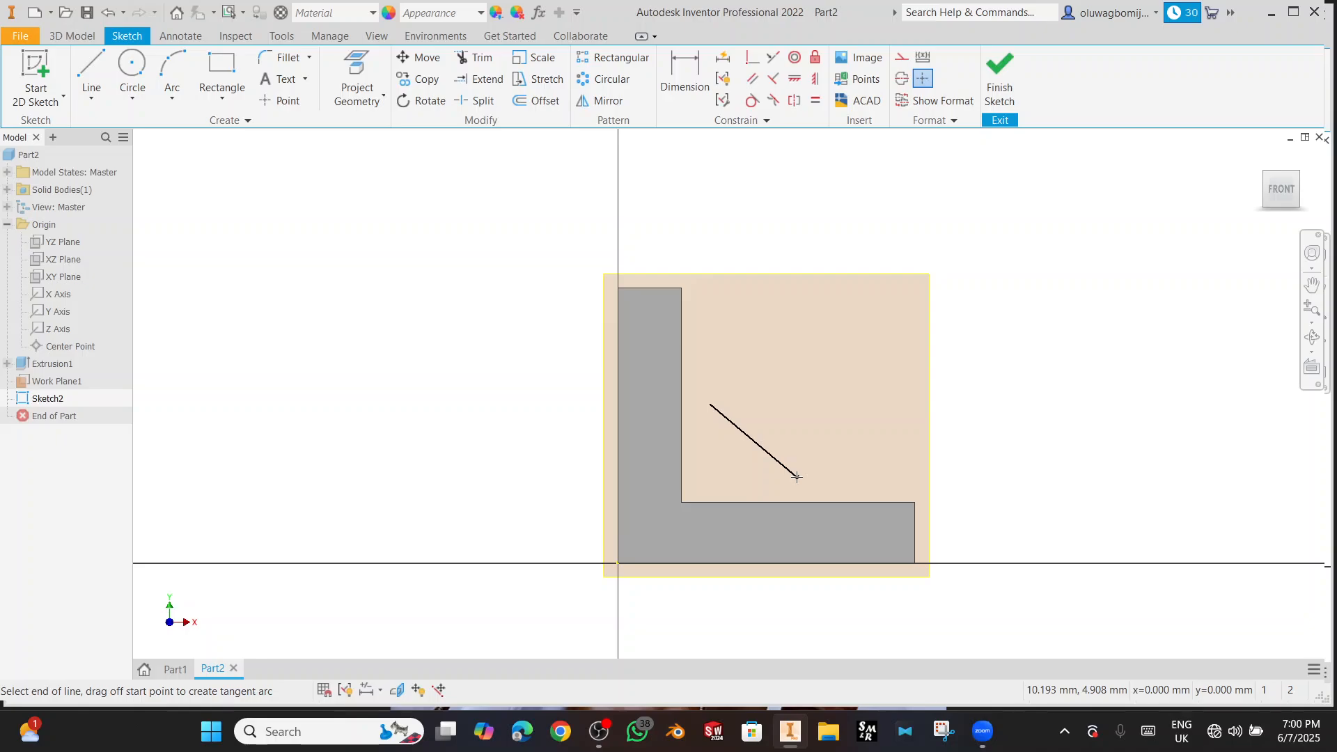
{"action": "key", "text": "Escape"}
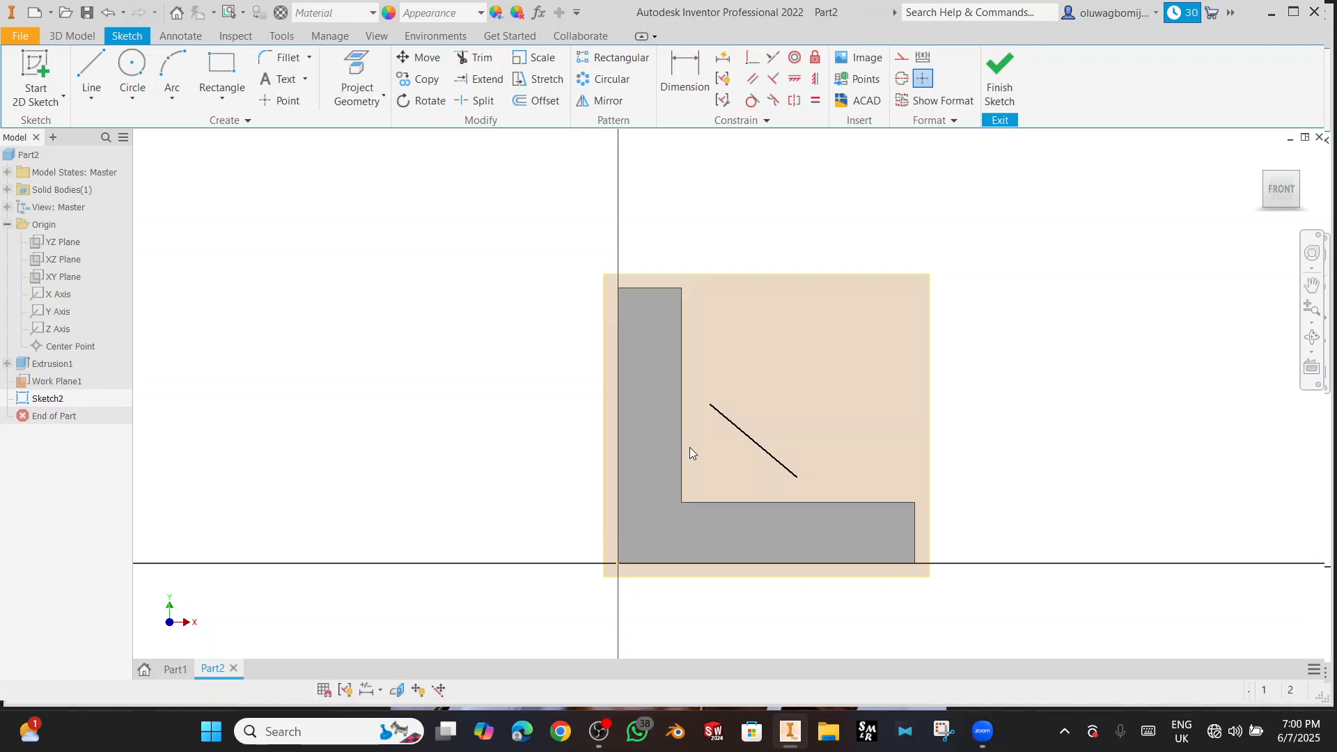
- Dimension the angle between the sloping line and the base's upper edge as 45°
{"action": "key", "text": "d"}
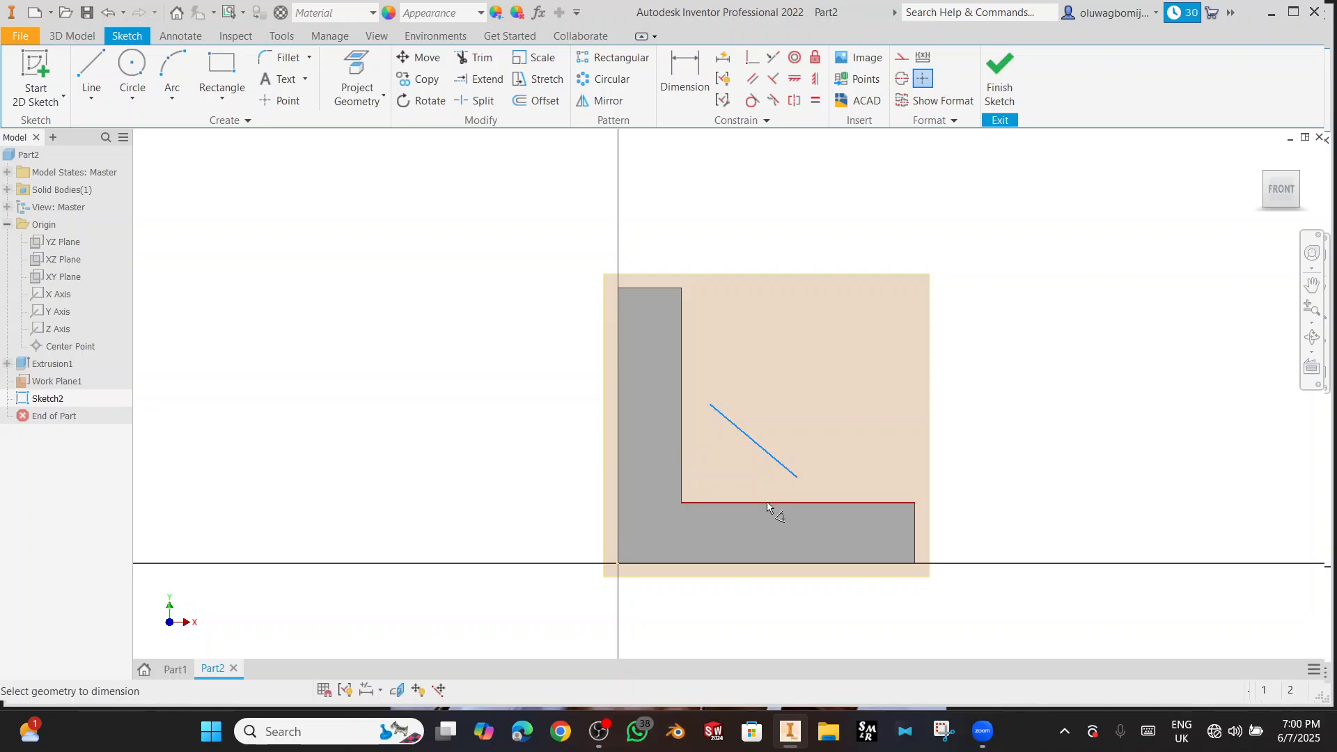
{"action": "left_click", "coordinate": [768, 505]}
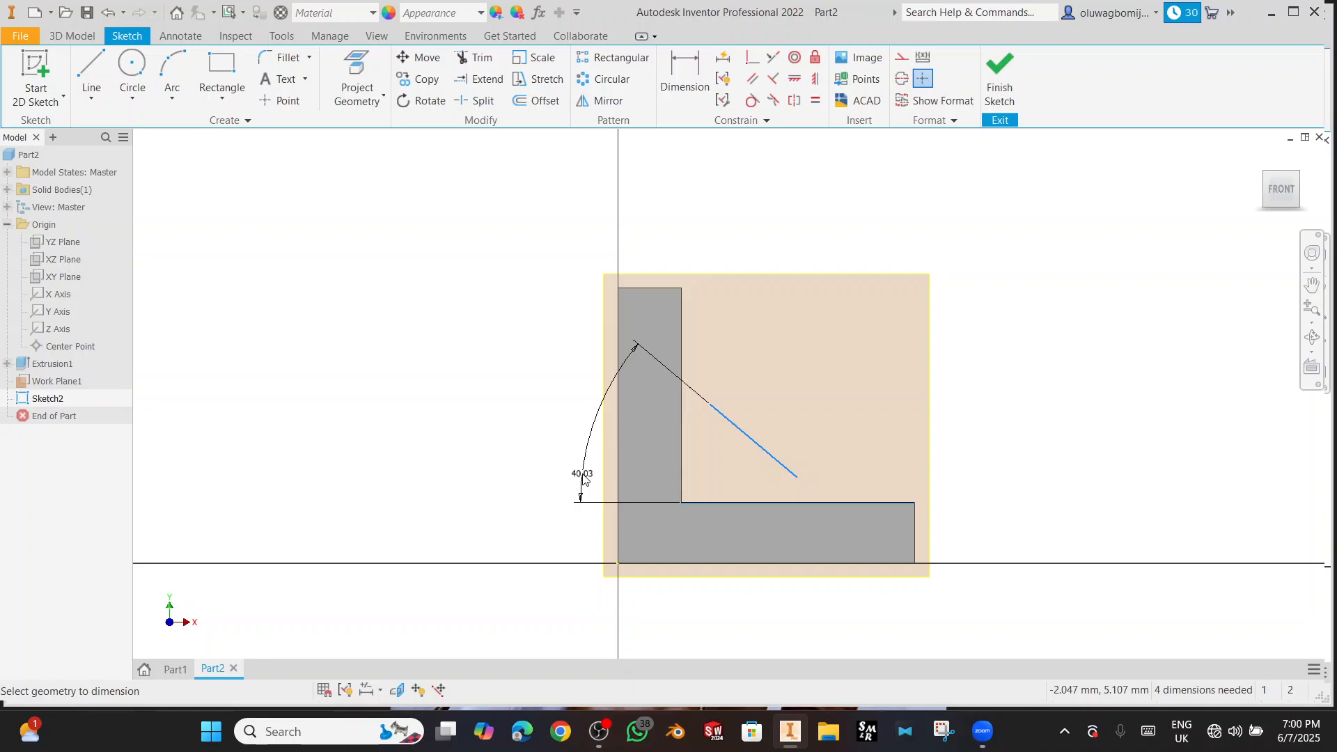
{"action": "left_click", "coordinate": [586, 478]}
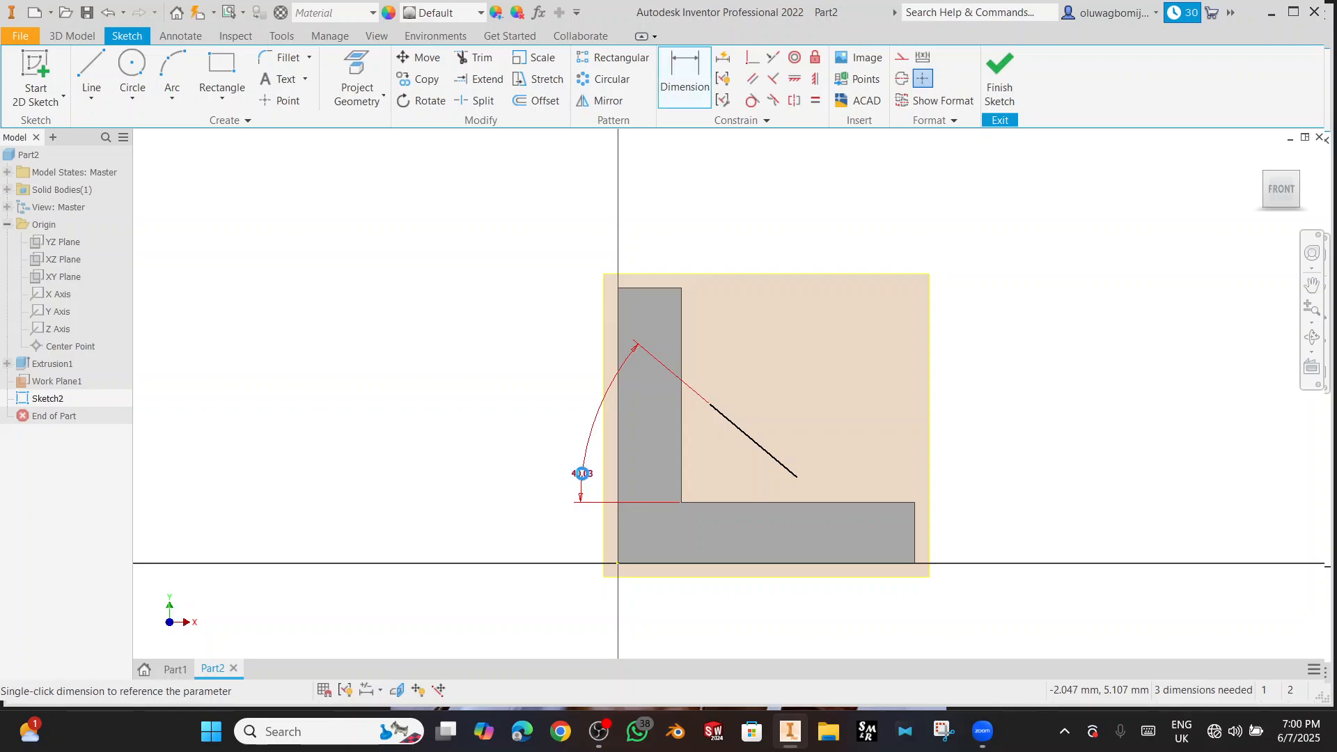
{"action": "type", "text": "45"}
{"action": "key", "text": "Return"}
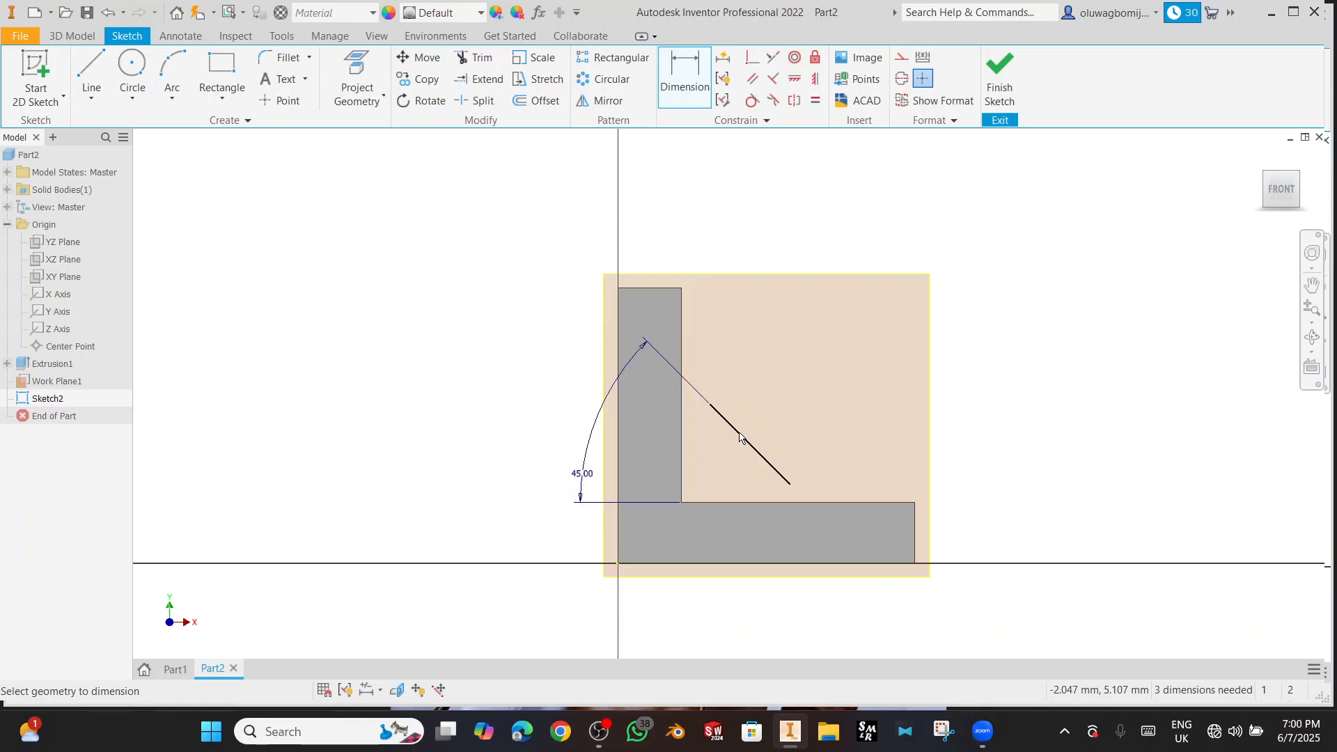
- Finish the sketch and create a rib from the sloping line, joining the upright wall to the base
{"action": "left_click", "coordinate": [999, 80]}
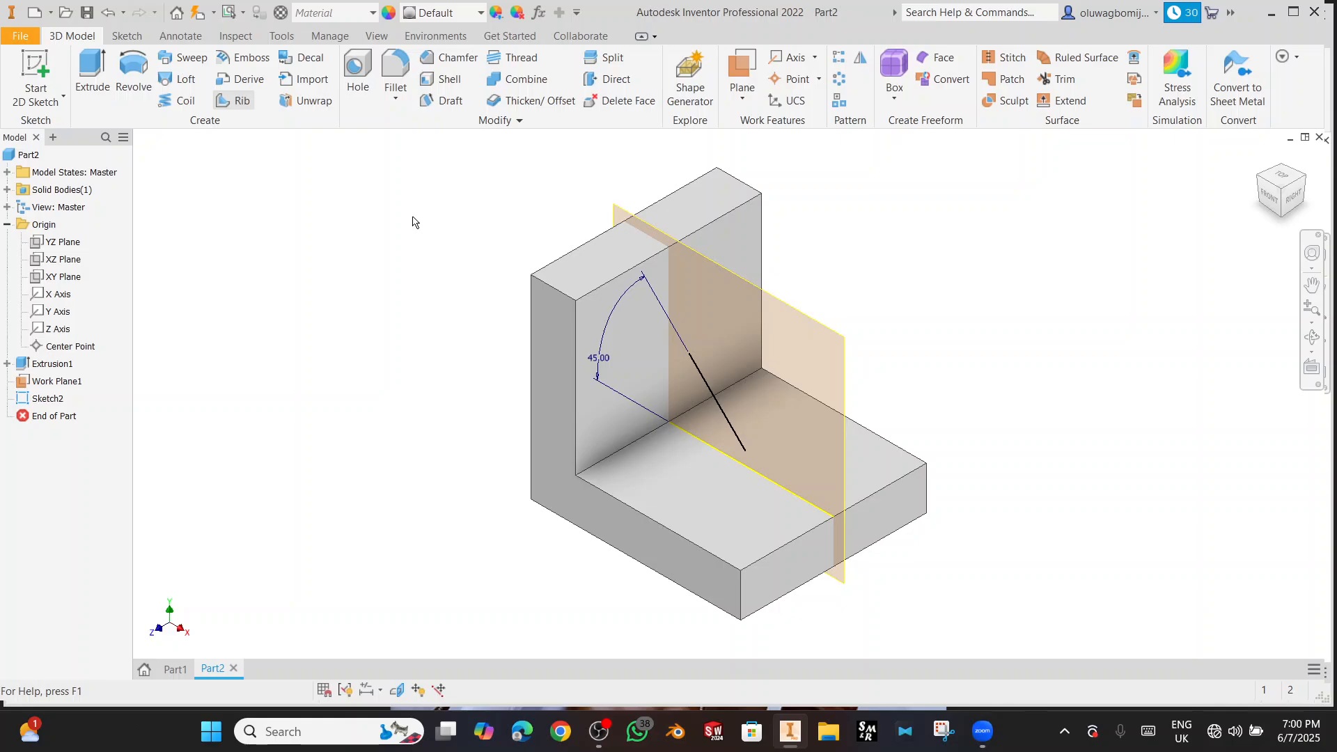
{"action": "left_click", "coordinate": [244, 106]}
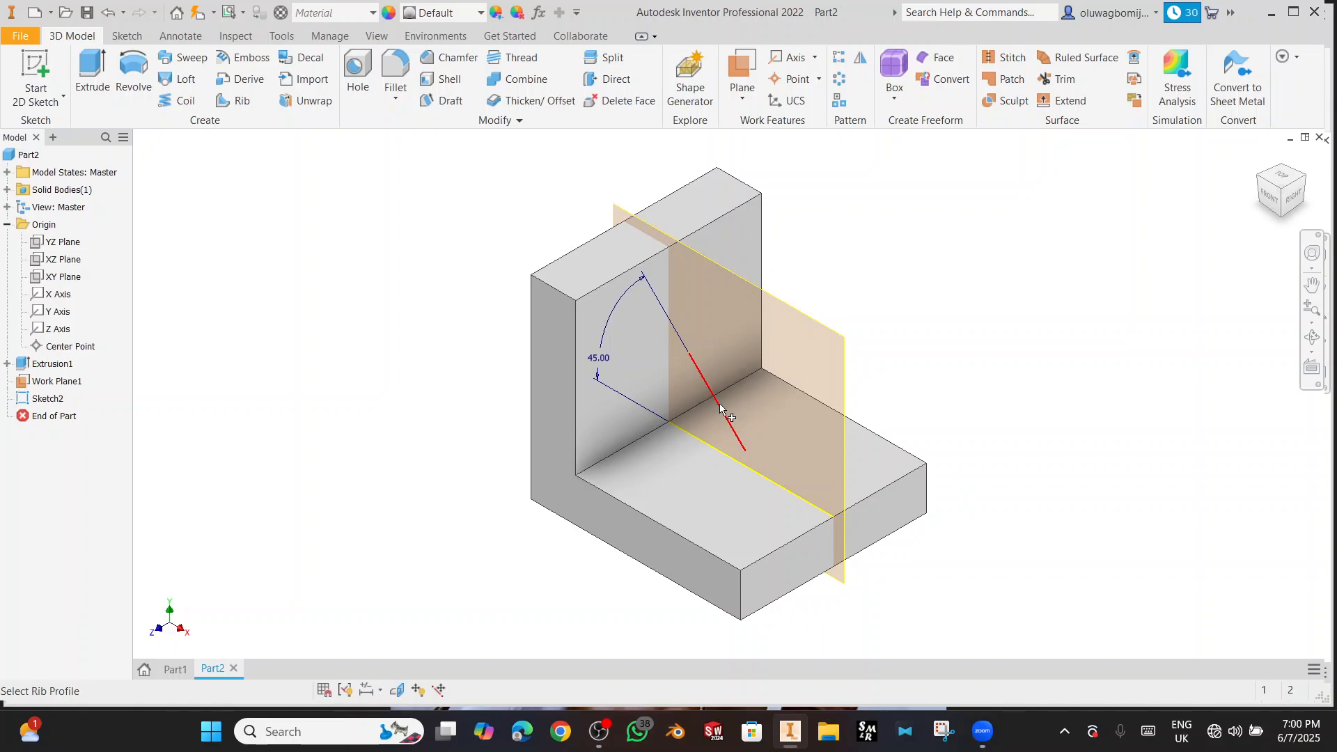
{"action": "left_click", "coordinate": [721, 408]}
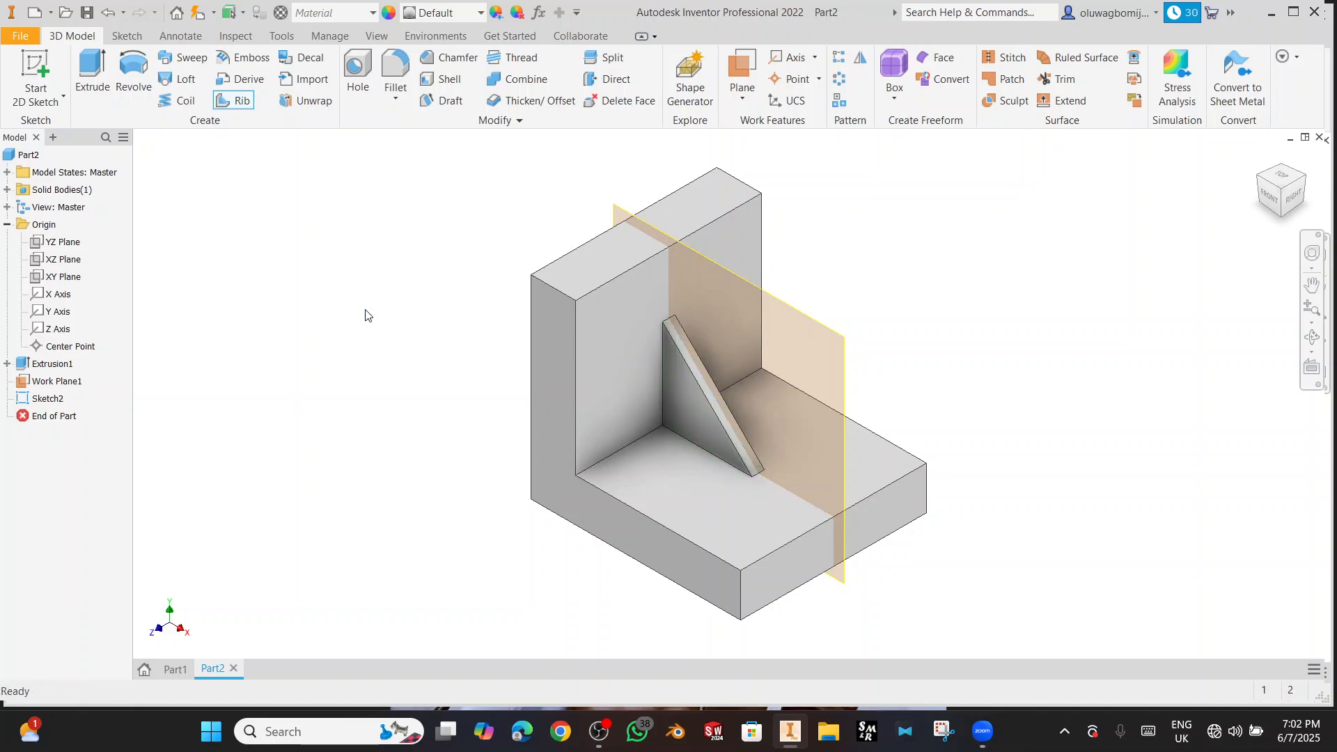
- Create a second work plane parallel to the mid-plane, offset toward the front L-shaped side face
{"action": "double_click", "coordinate": [794, 330]}
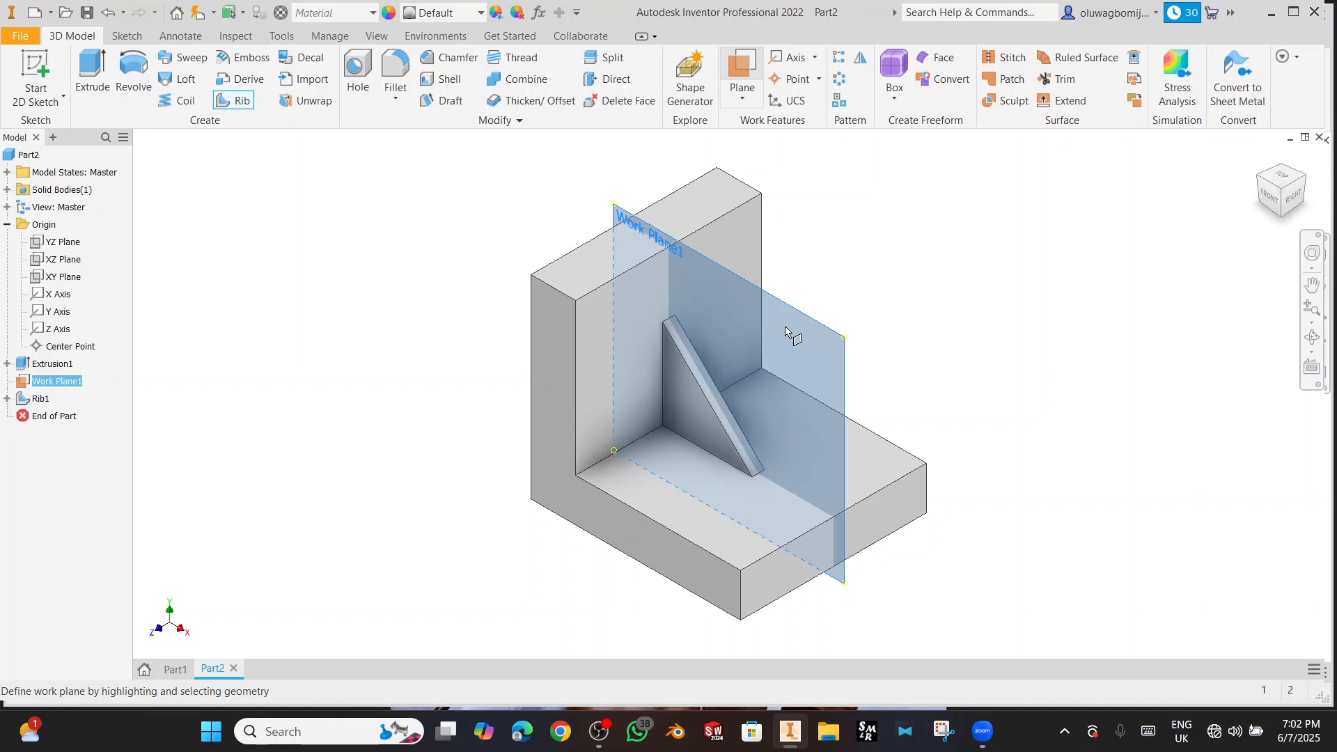
{"action": "left_click", "coordinate": [747, 353]}
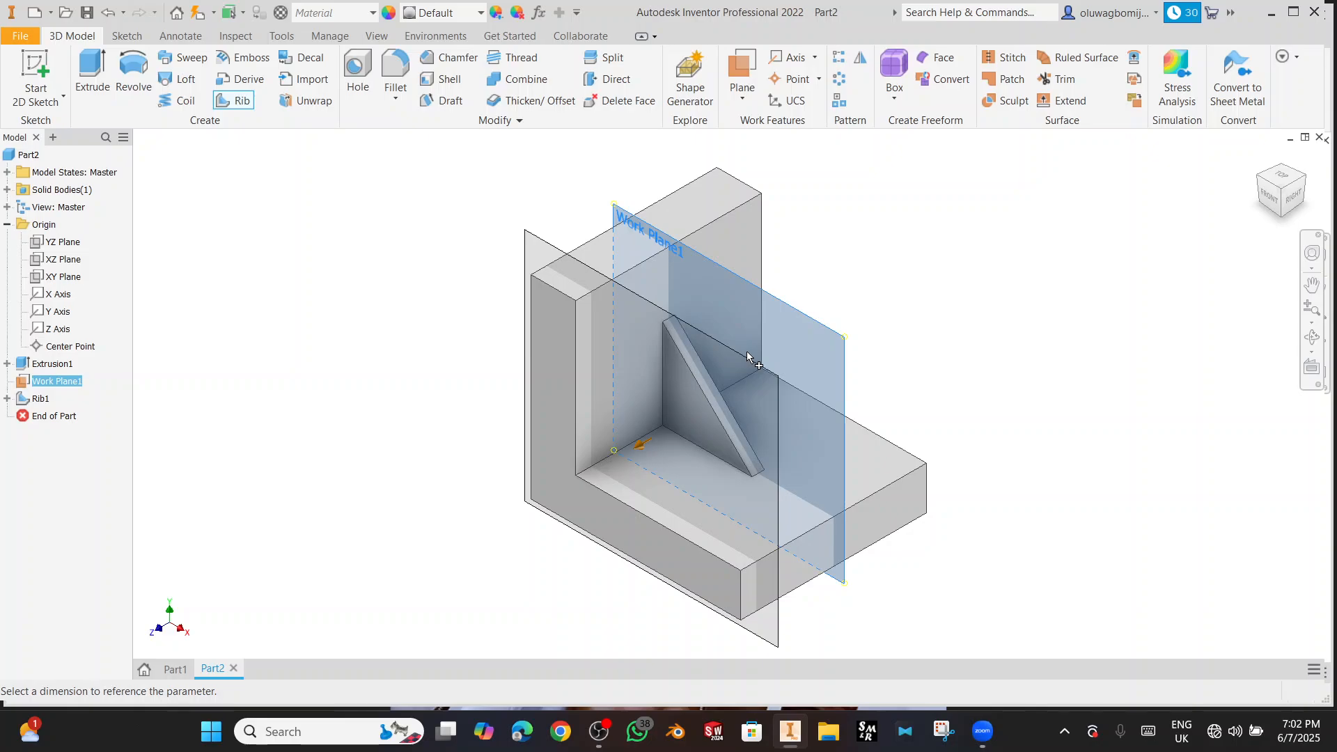
{"action": "left_click_drag", "start_coordinate": [746, 352], "coordinate": [740, 354]}
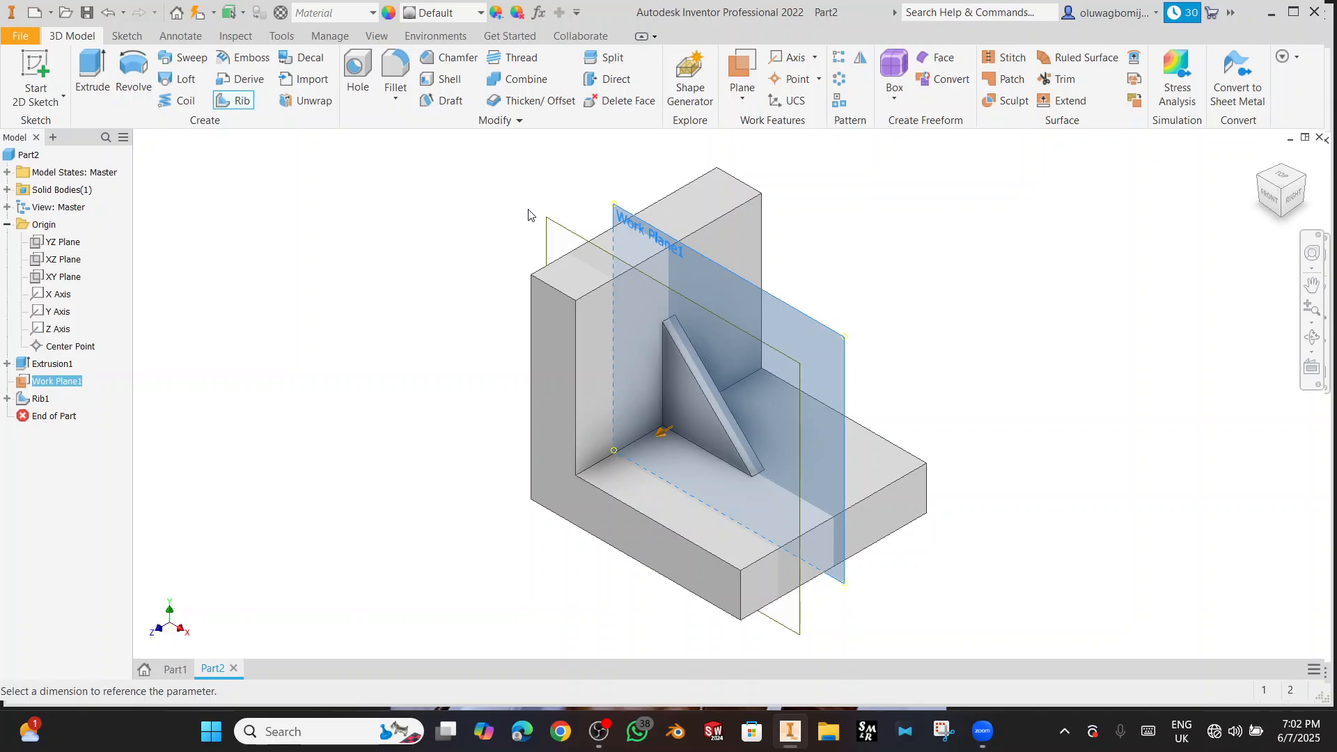
{"action": "left_click", "coordinate": [568, 528]}
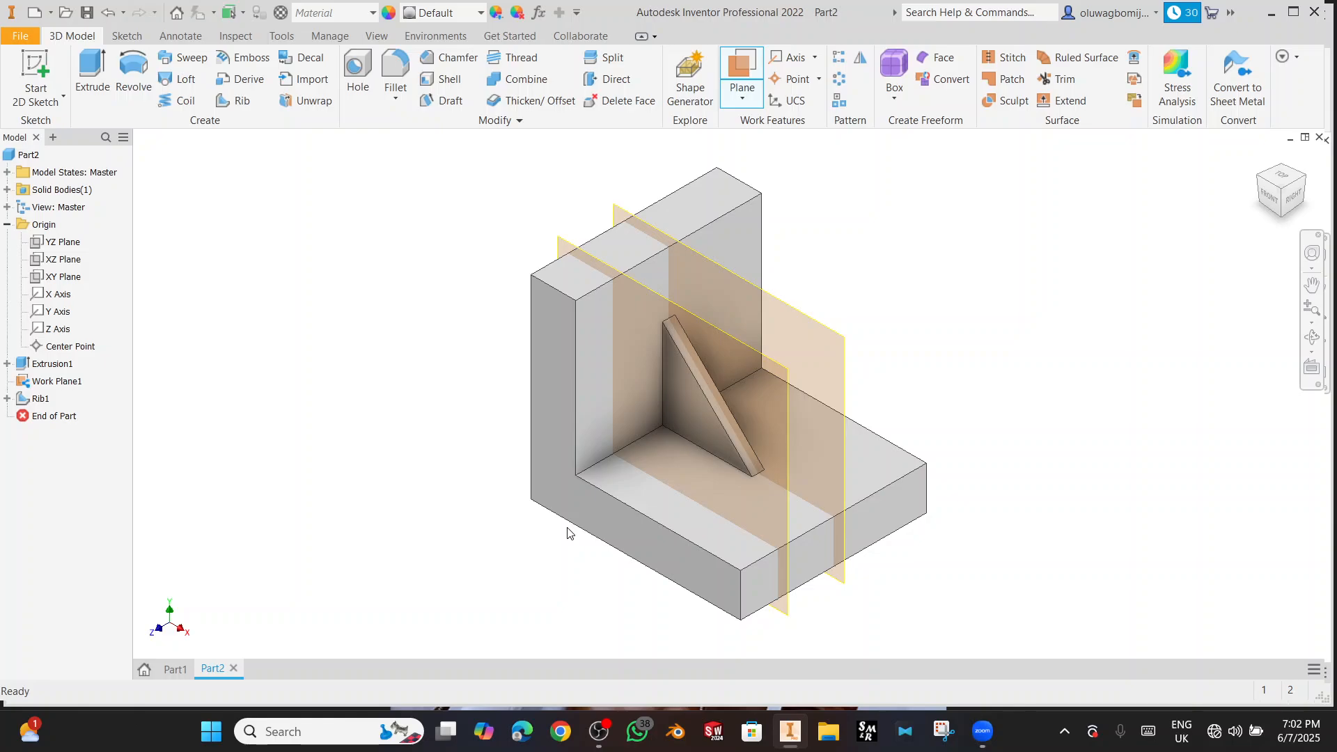
- Delete the rib together with its sketch and hide the mid-plane
{"action": "left_click", "coordinate": [49, 398]}
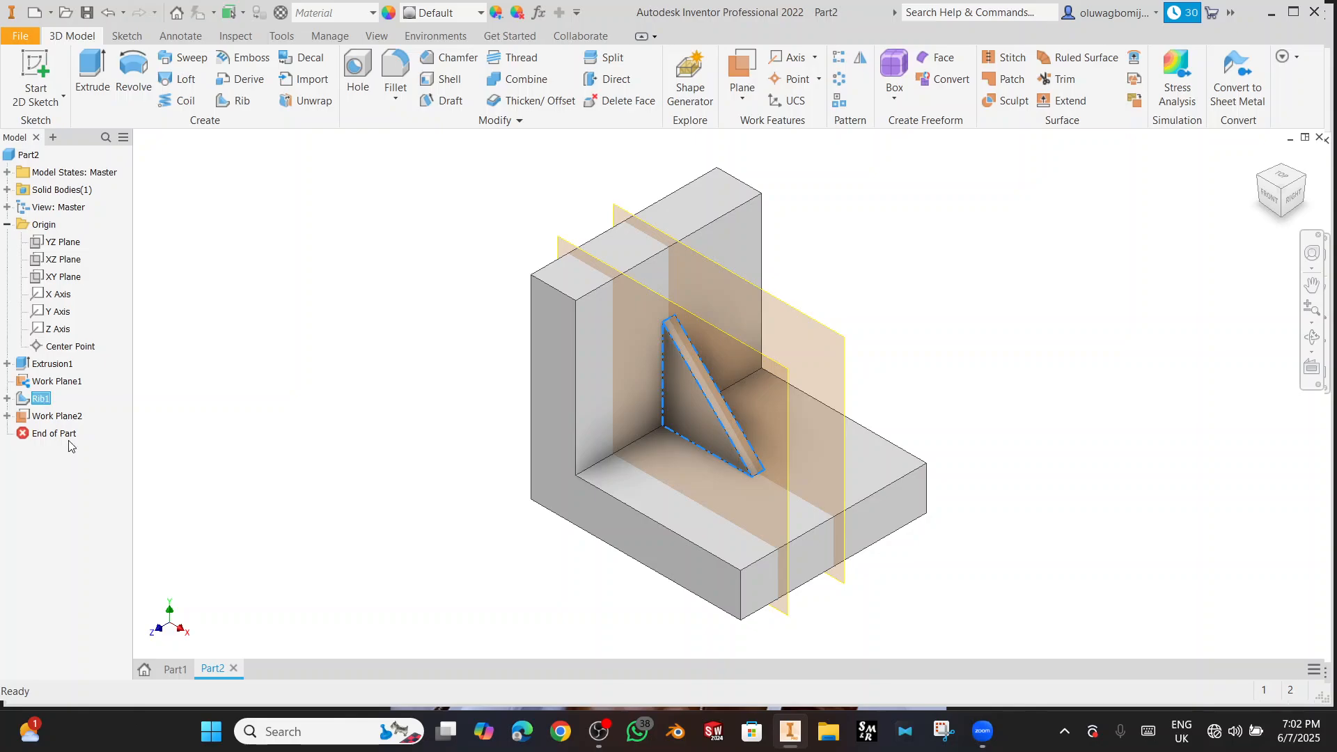
{"action": "key", "text": "ctrl+v"}
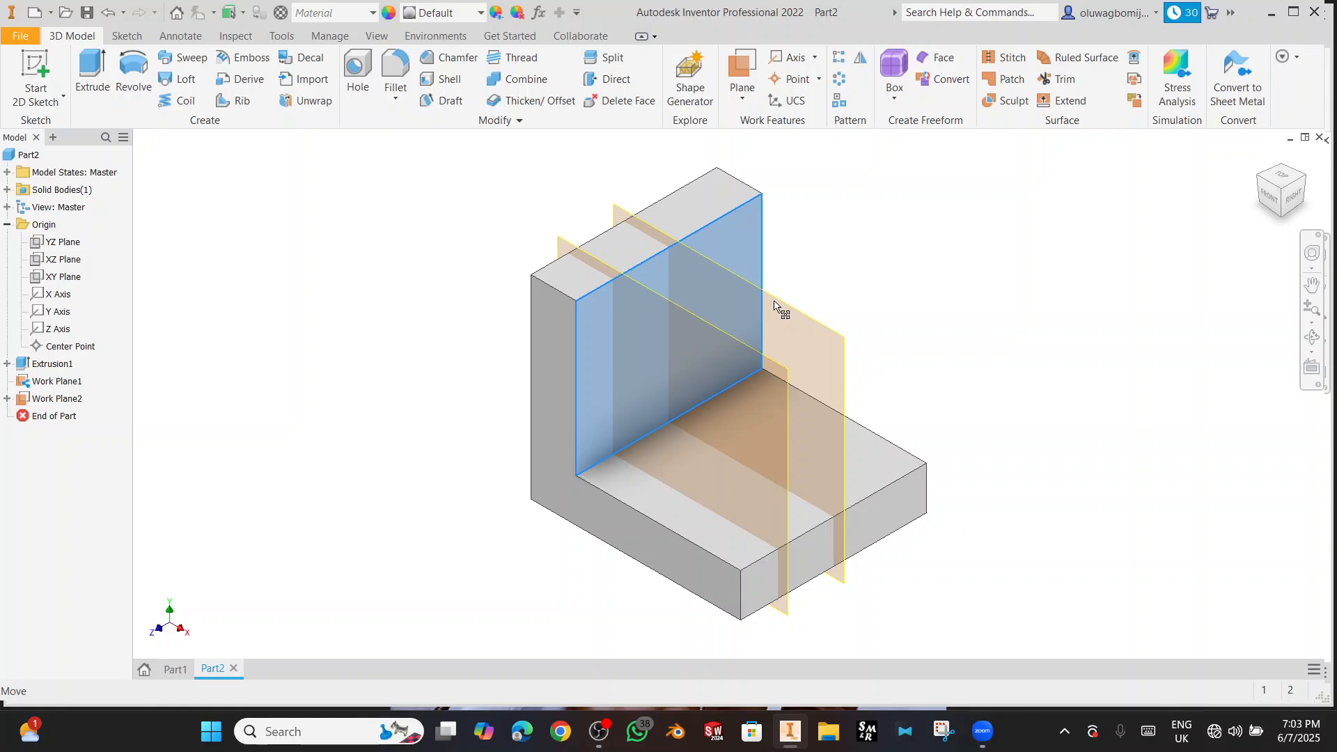
{"action": "left_click", "coordinate": [840, 362]}
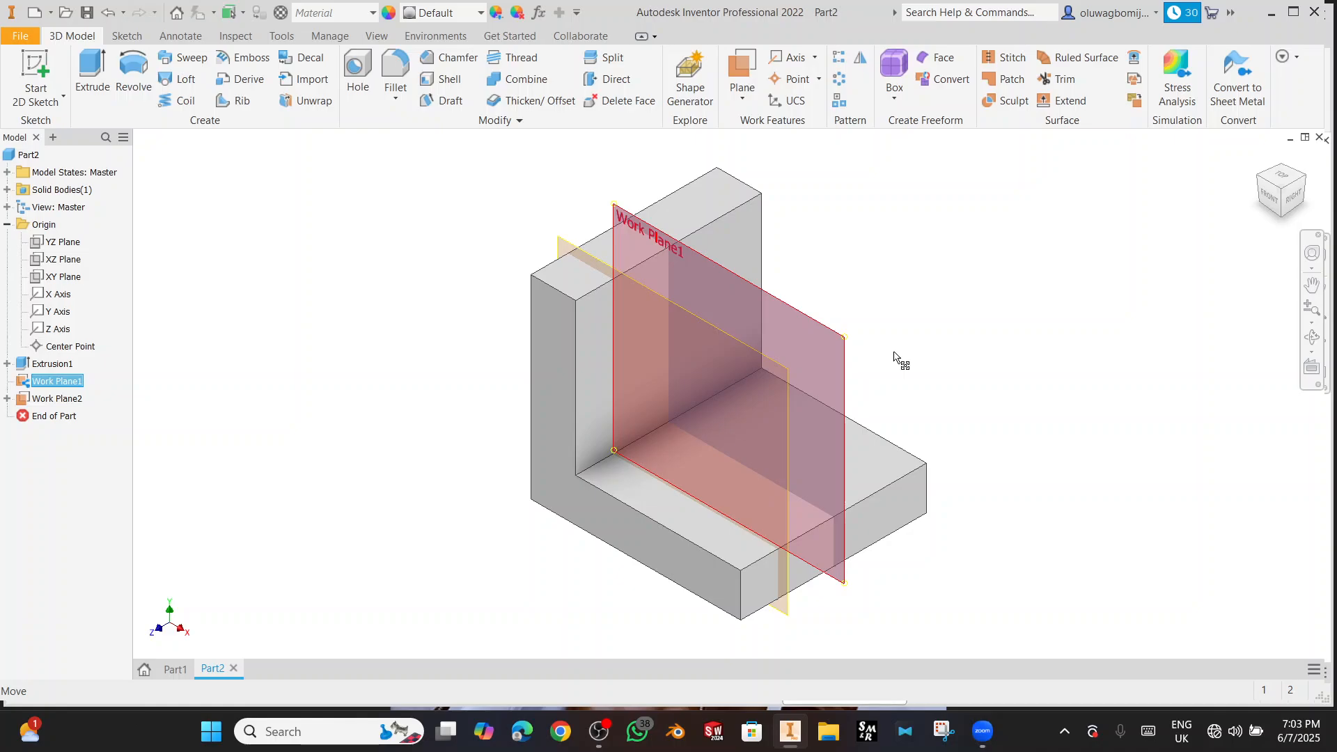
{"action": "key", "text": "alt+v"}
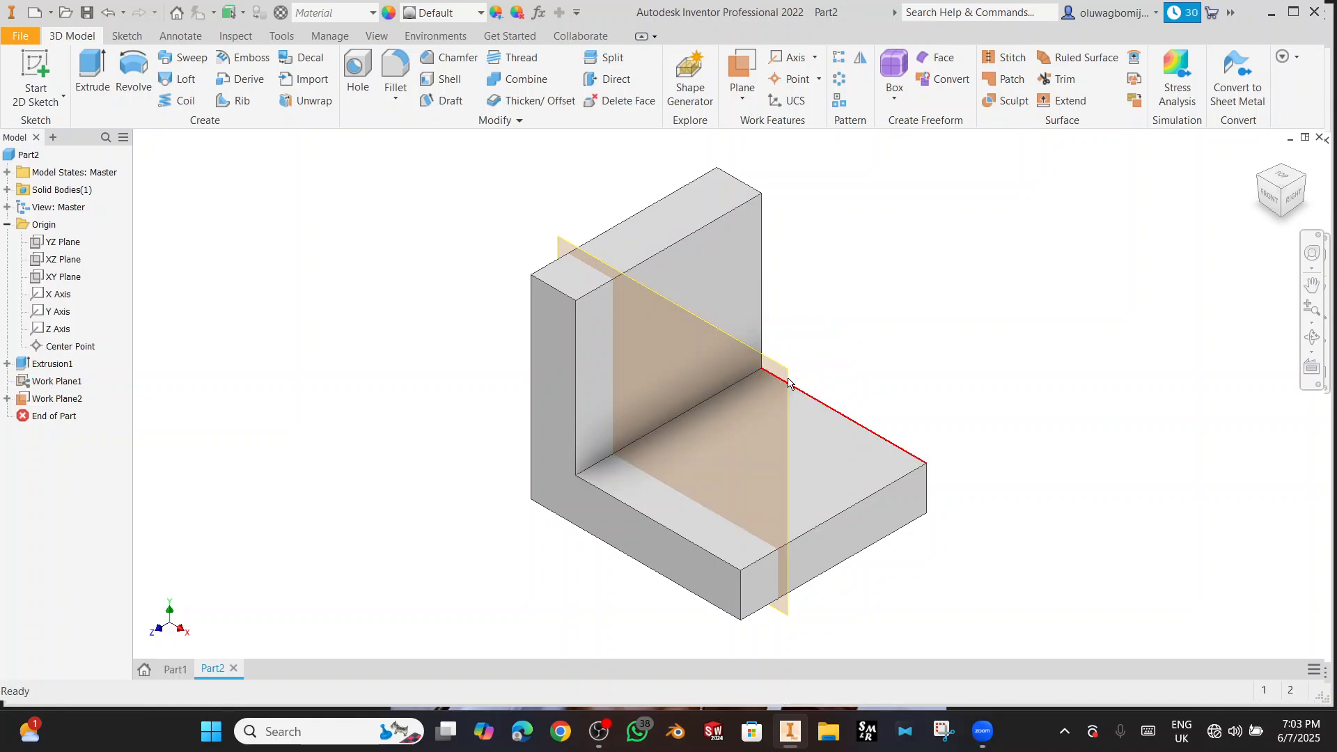
- Start a new sketch on the offset work plane
{"action": "left_click", "coordinate": [788, 382]}
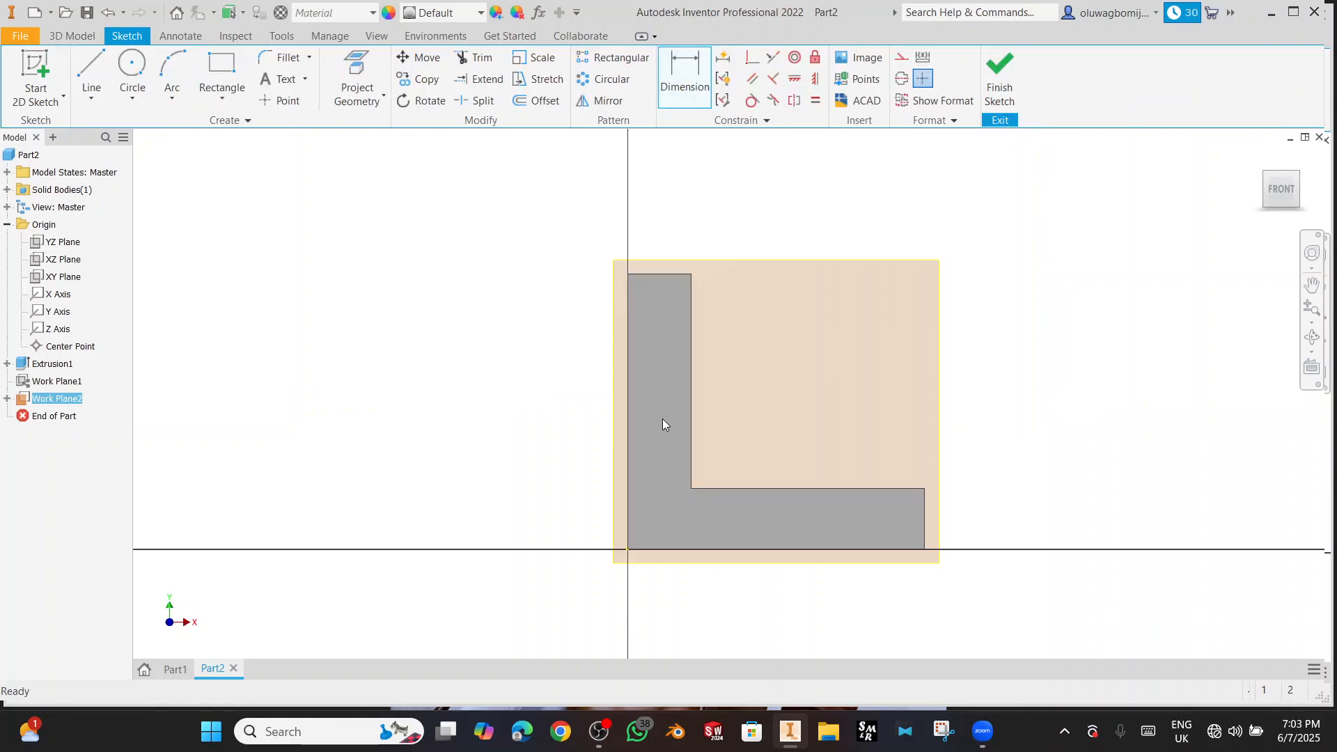
{"action": "left_click", "coordinate": [691, 489]}
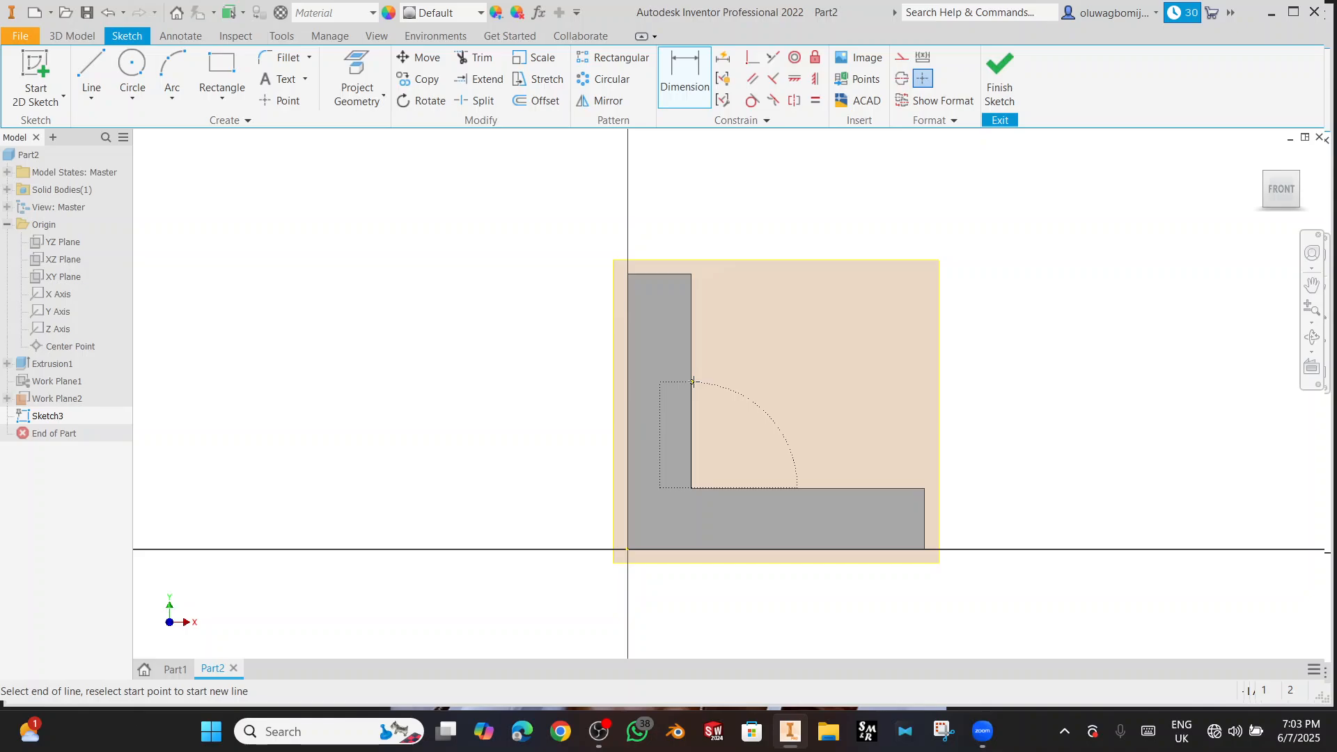
{"action": "key", "text": "Escape"}
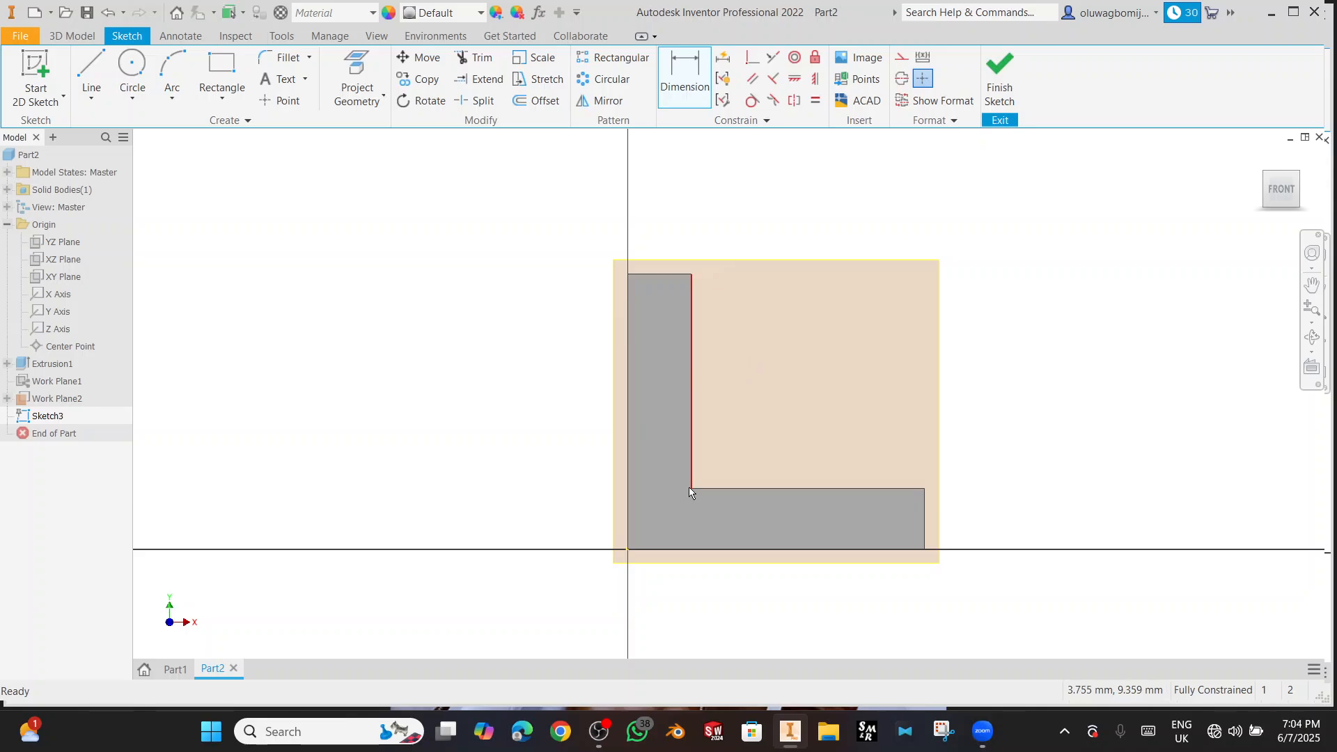
{"action": "key", "text": "Escape"}
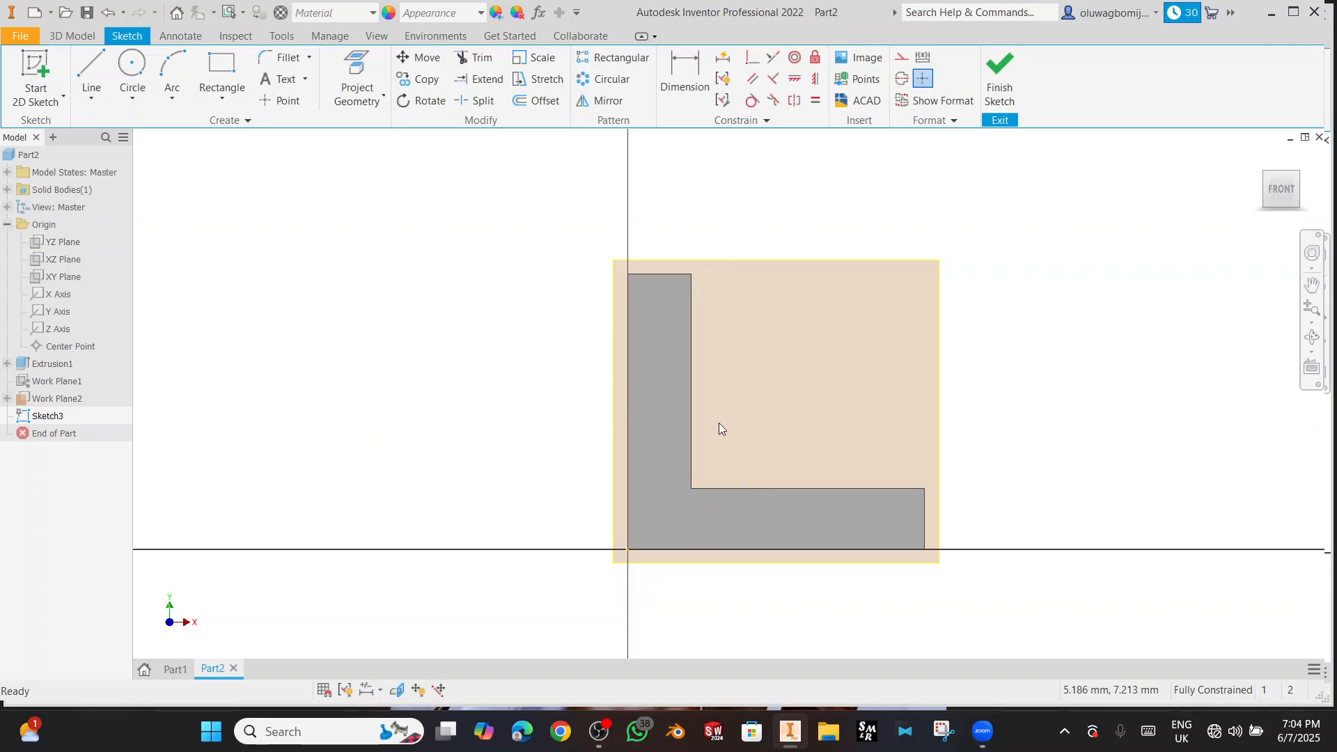
{"action": "key", "text": "l"}
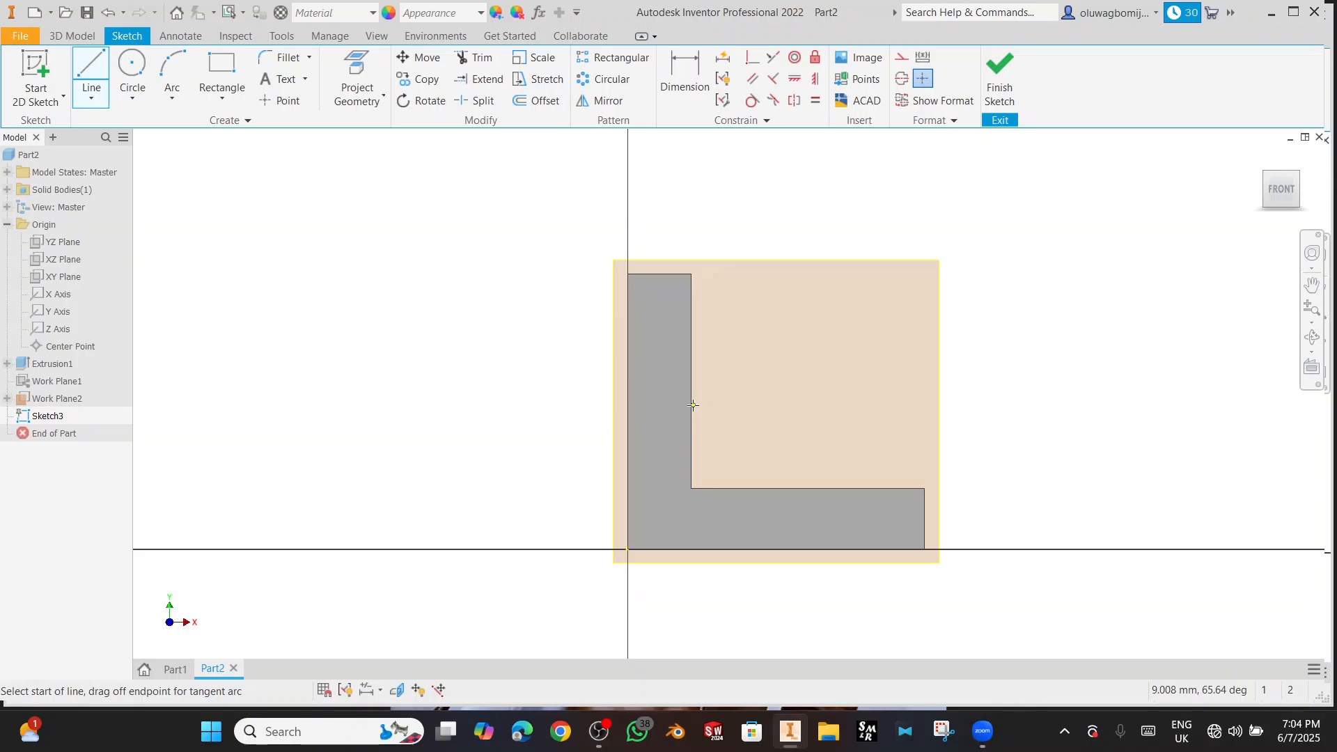
{"action": "key", "text": "Escape"}
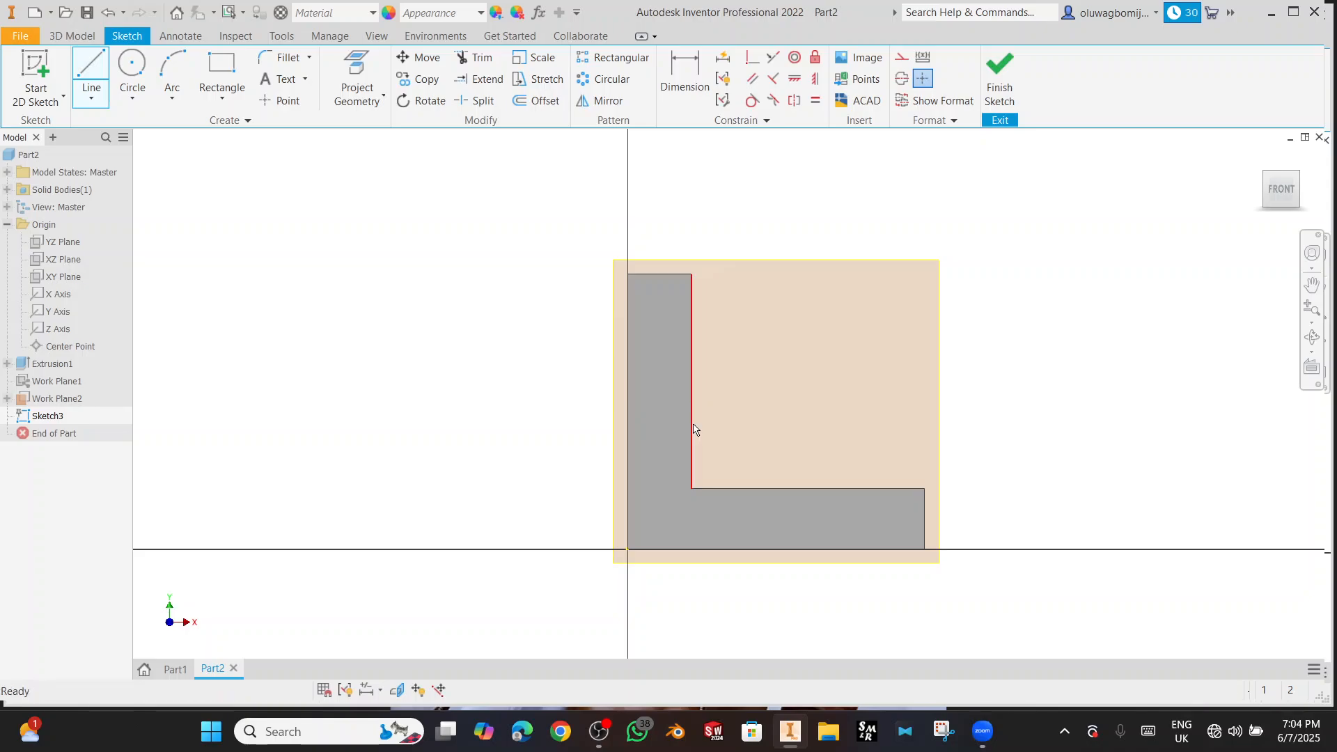
- Project the upright wall's inner edge and the base's upper edge into the sketch
{"action": "left_click", "coordinate": [694, 428]}
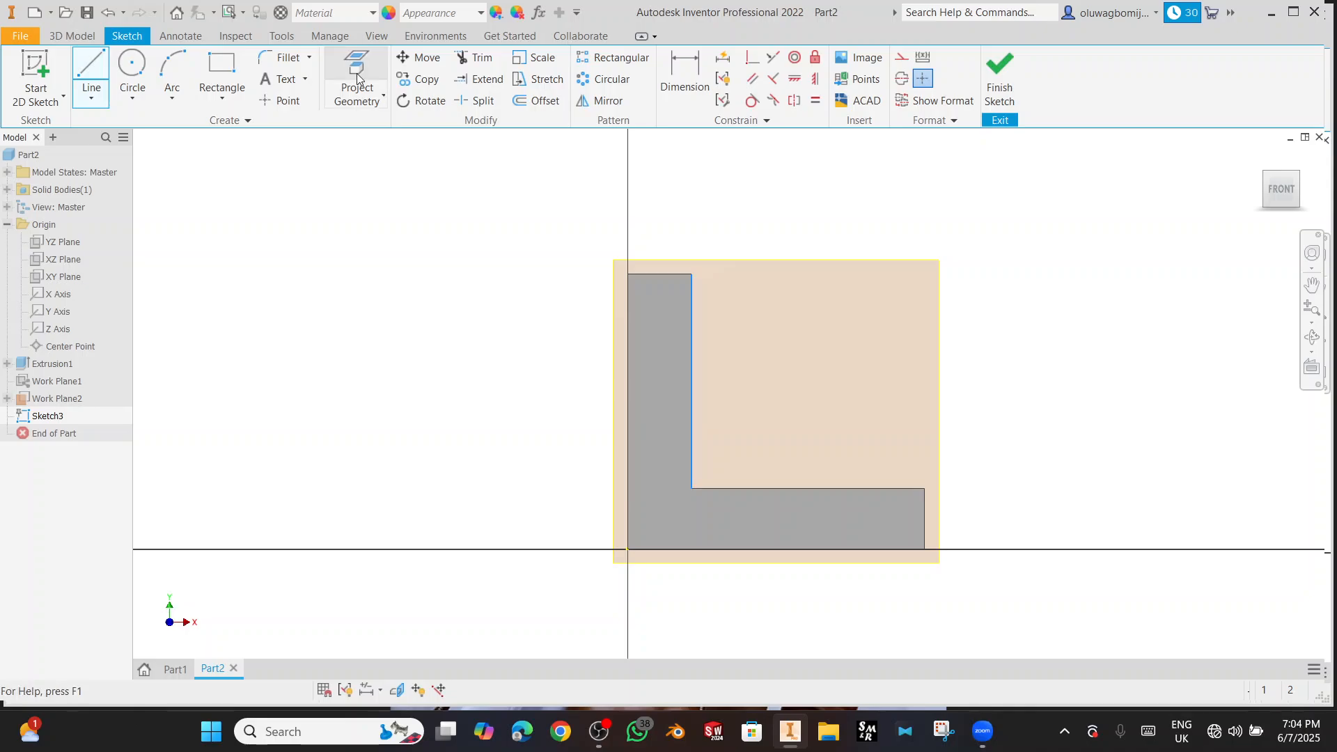
{"action": "left_click", "coordinate": [357, 77]}
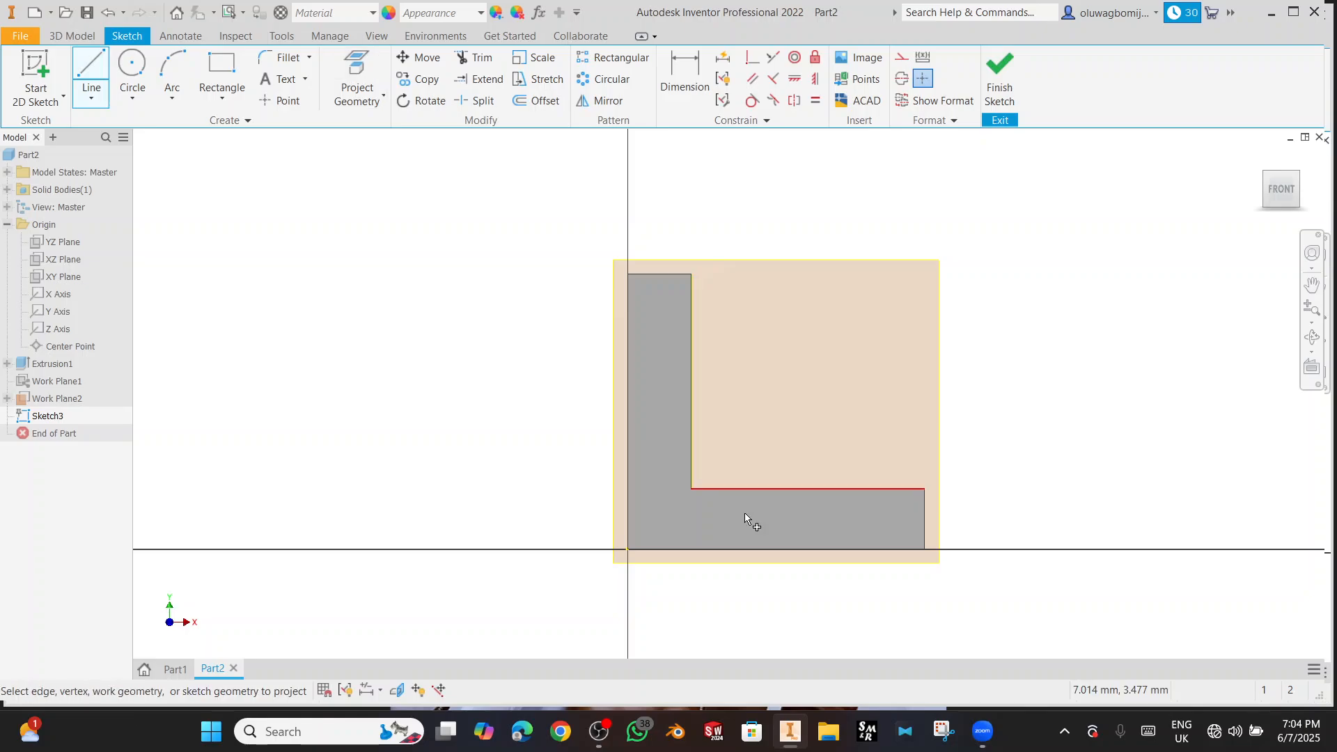
{"action": "left_click", "coordinate": [829, 488]}
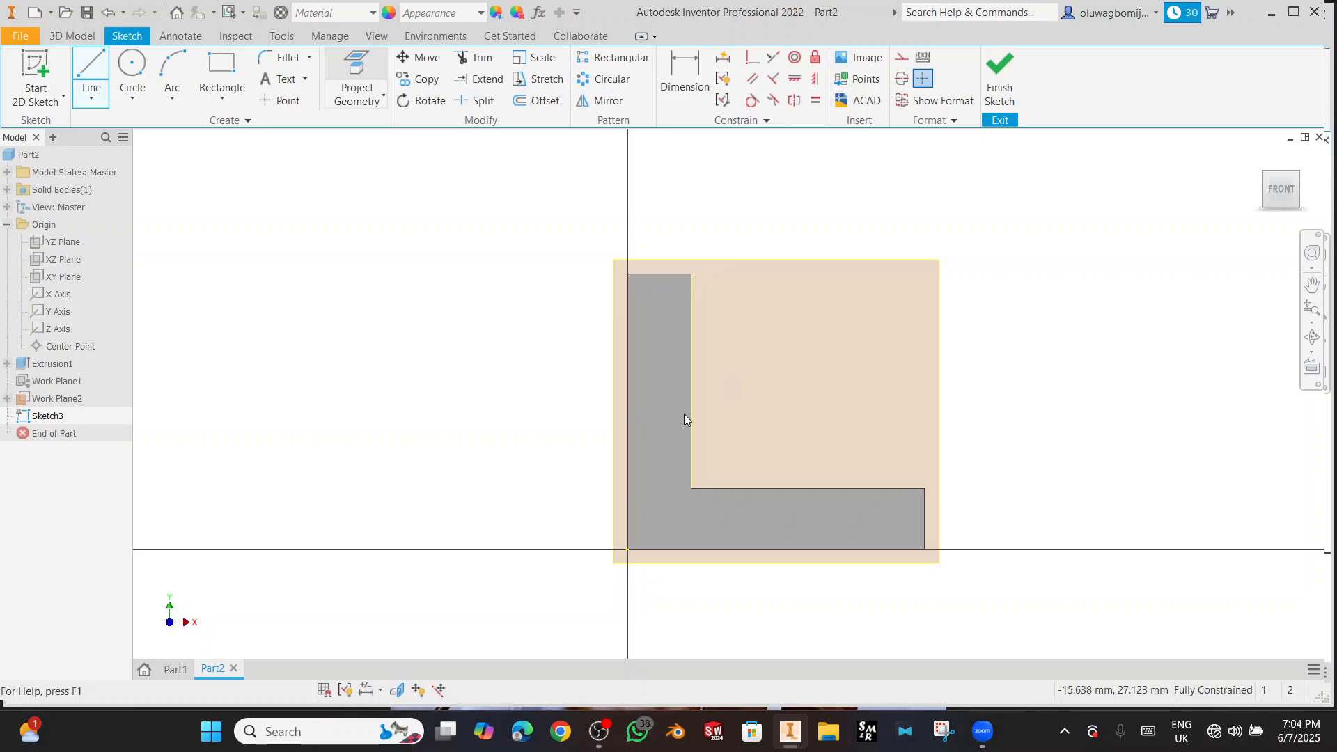
- Project the base's upper edge and draw a diagonal line from about 6.8 mm up the wall's inner edge down to the base's upper edge
{"action": "left_click", "coordinate": [749, 504]}
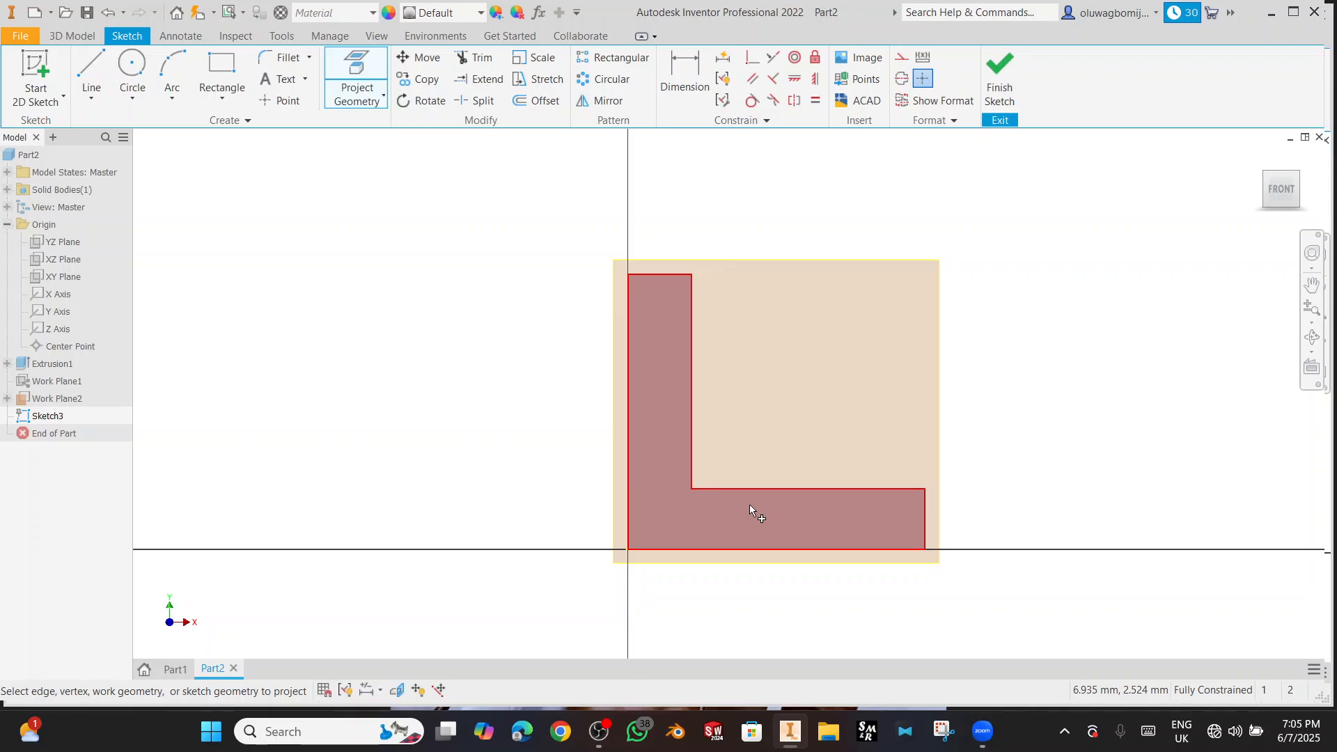
{"action": "key", "text": "Escape"}
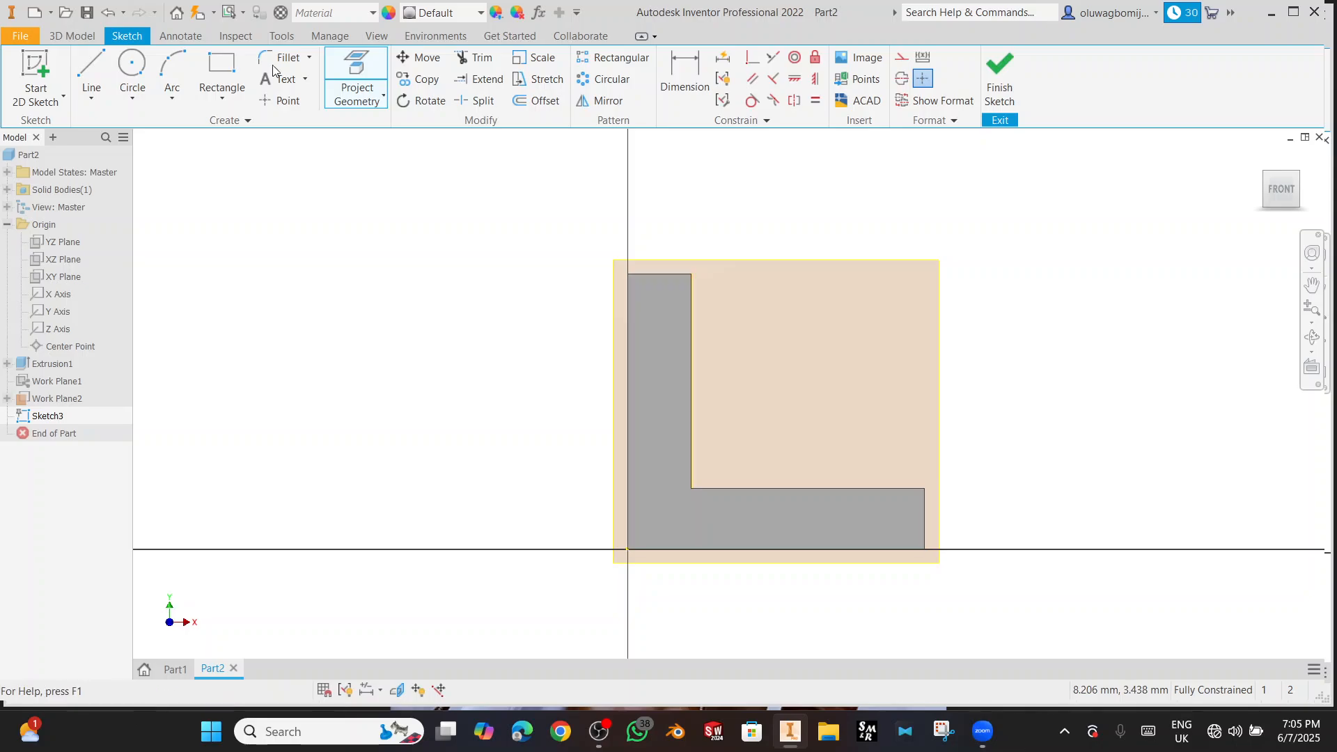
{"action": "left_click", "coordinate": [779, 487]}
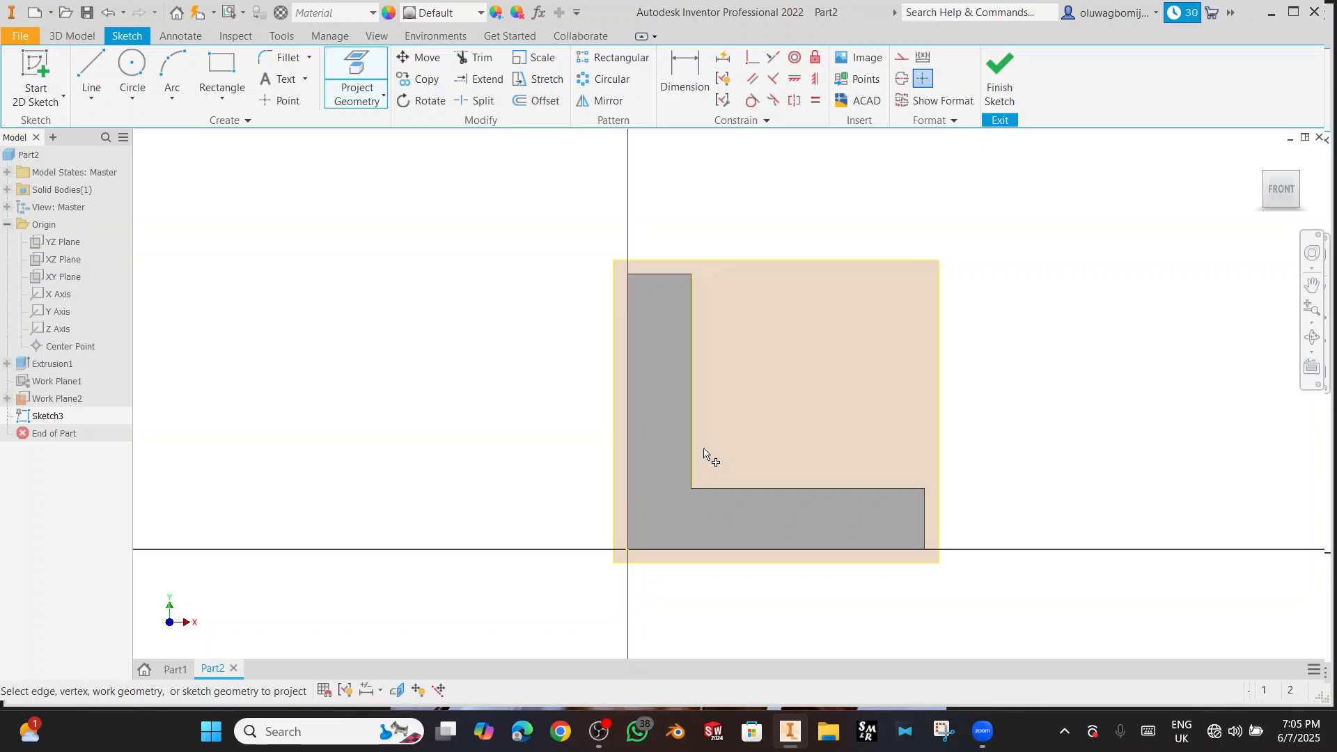
{"action": "key", "text": "l"}
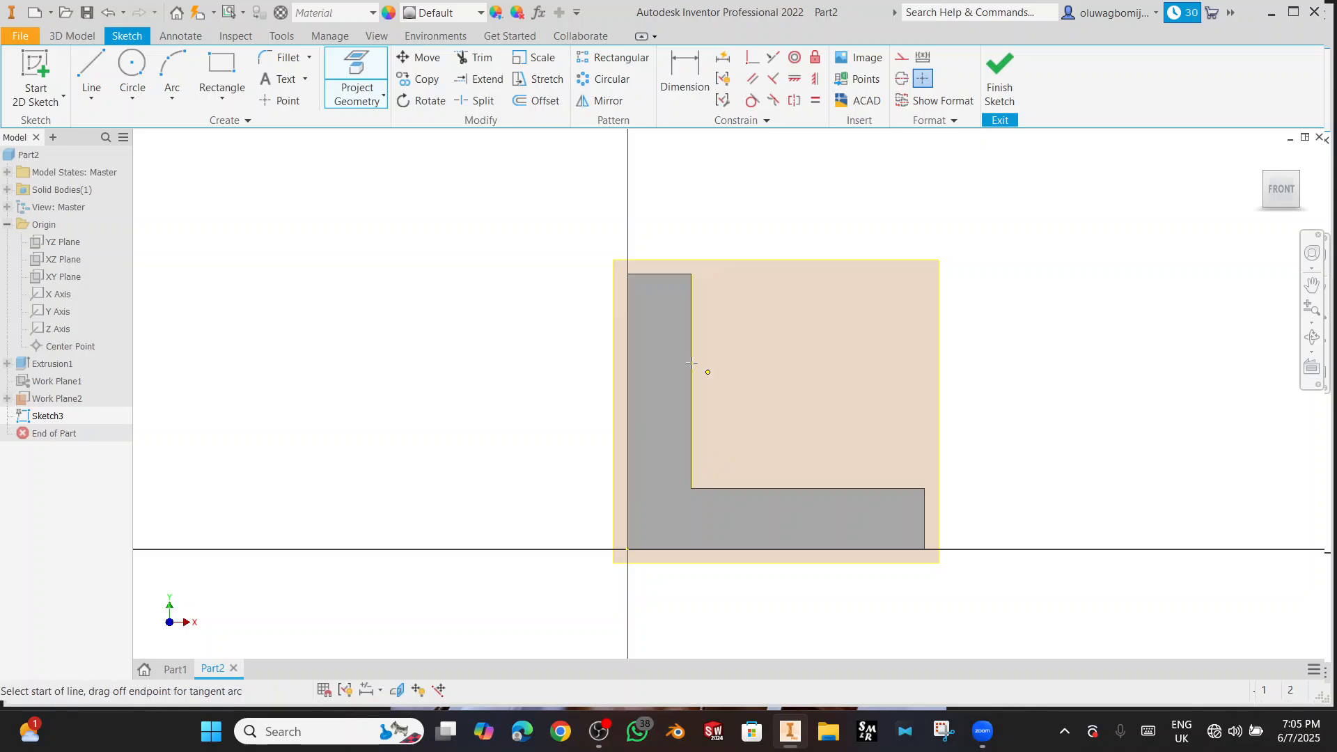
{"action": "left_click", "coordinate": [691, 368]}
{"action": "left_click", "coordinate": [806, 487]}
- Dimension the height of the diagonal line's upper endpoint above the base's upper edge at 6 mm
{"action": "key", "text": "d"}
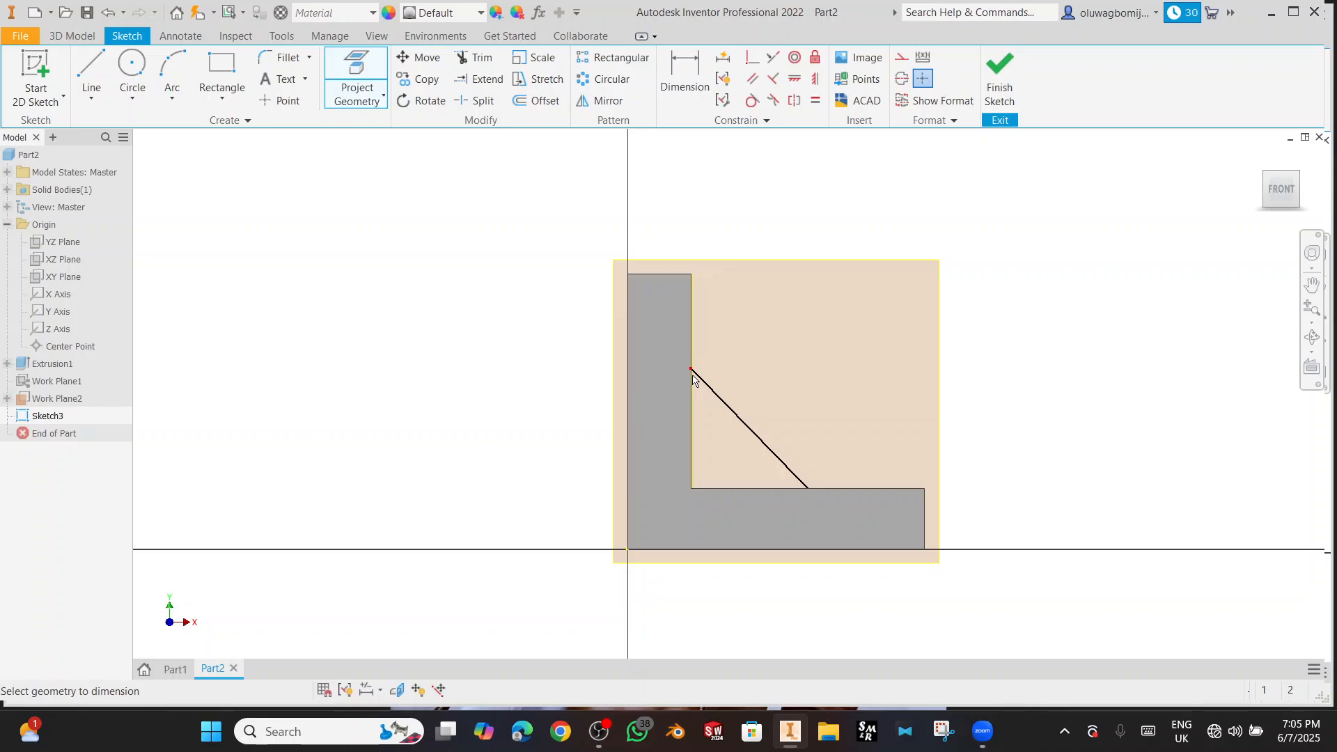
{"action": "left_click", "coordinate": [692, 376]}
{"action": "left_click", "coordinate": [714, 489]}
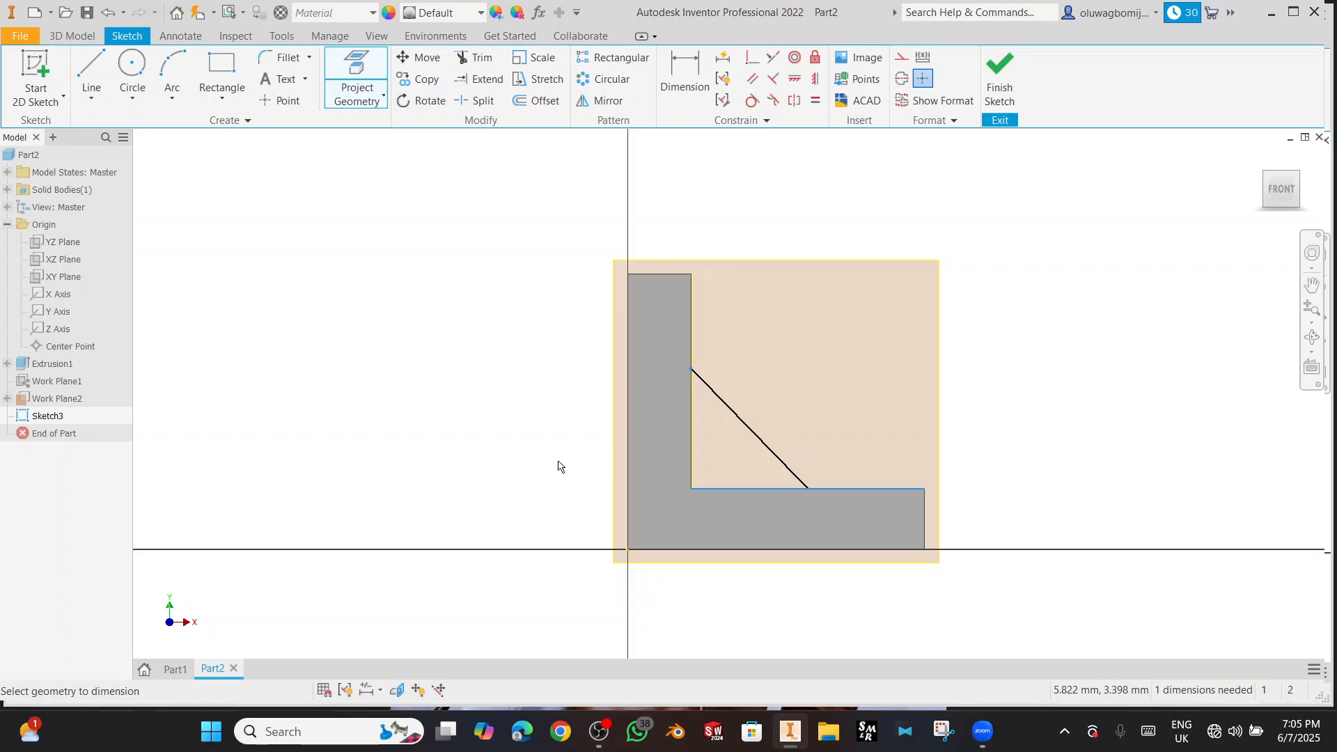
{"action": "left_click", "coordinate": [567, 458]}
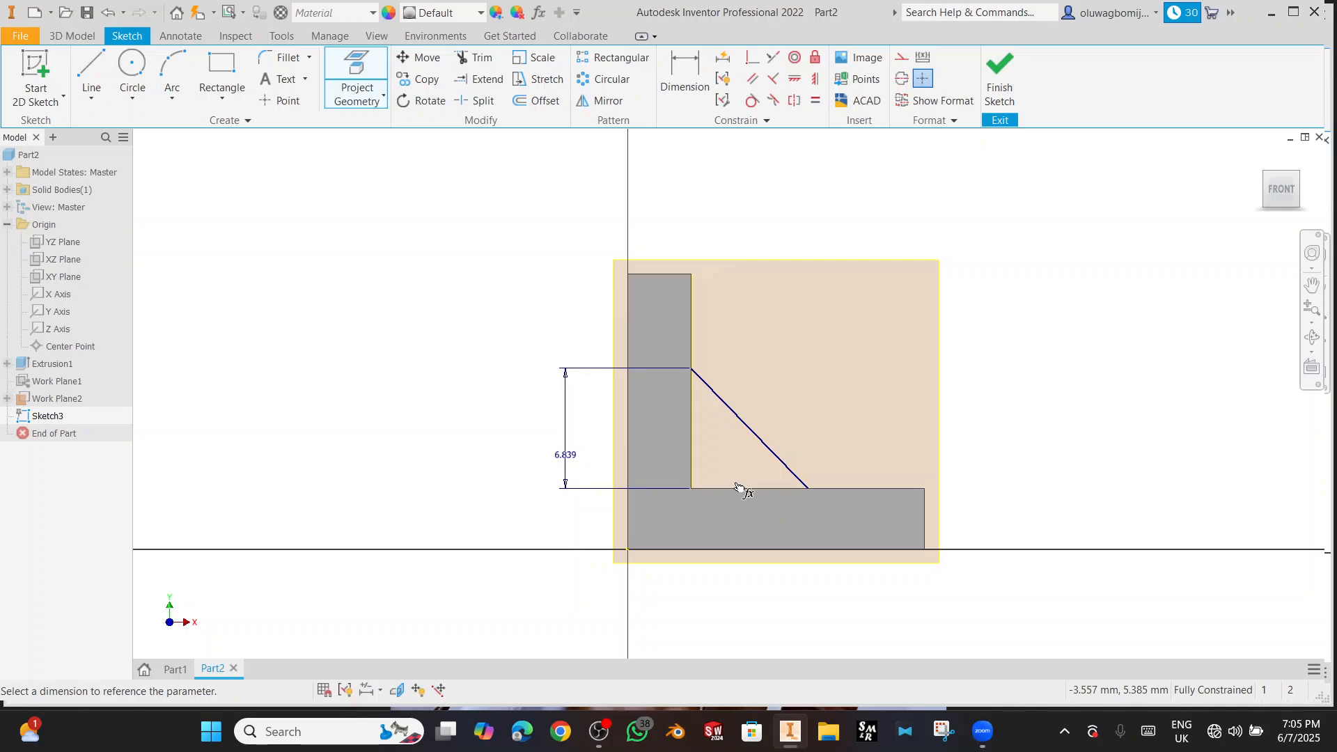
{"action": "key", "text": "Return"}
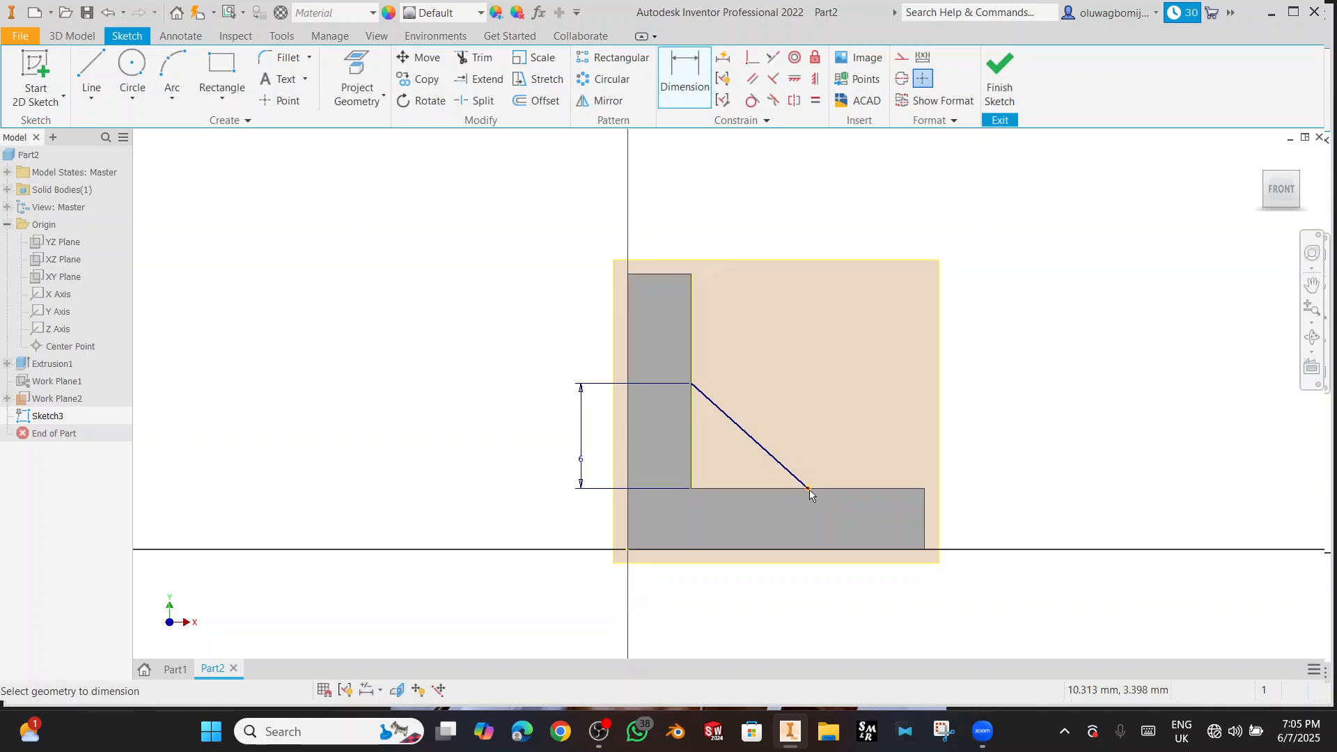
- Release the coincident constraint at the diagonal line's lower endpoint and move that endpoint along the base's upper edge, closer to the wall
{"action": "left_click", "coordinate": [809, 489]}
{"action": "left_click", "coordinate": [692, 466]}
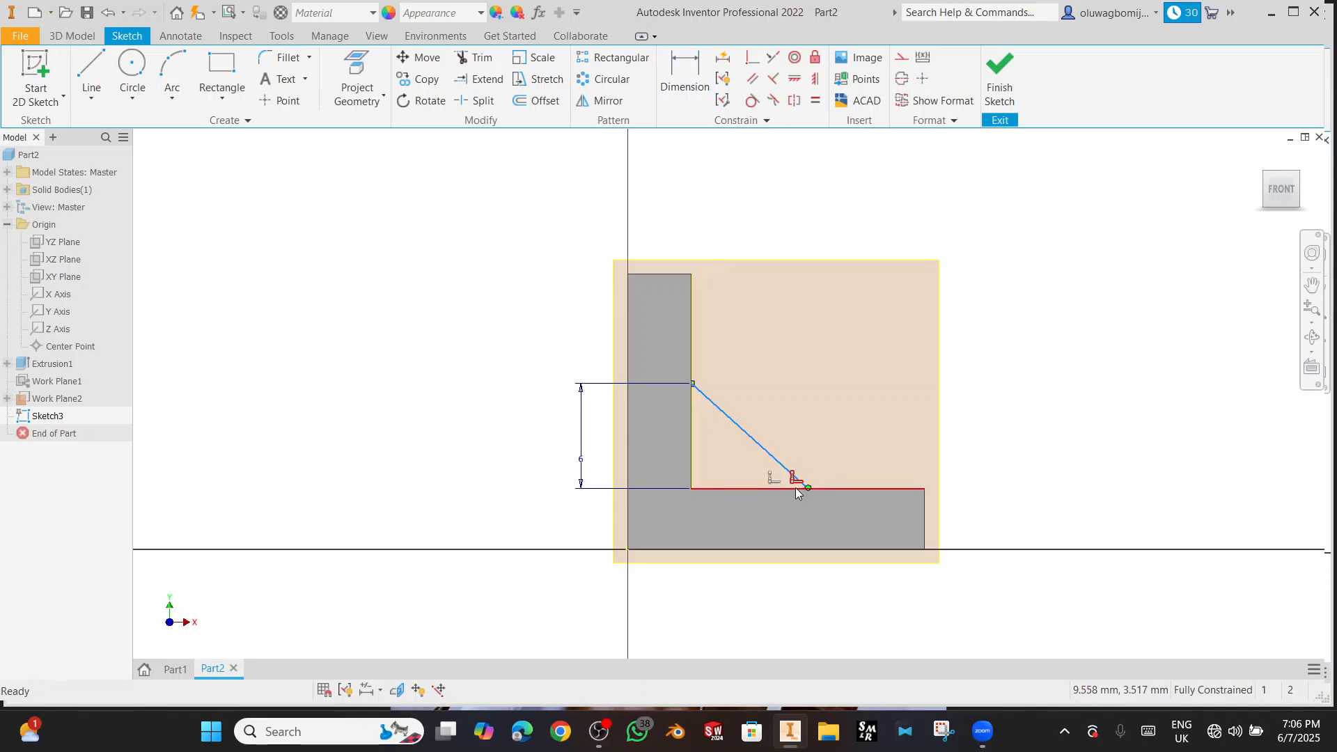
{"action": "key", "text": "d"}
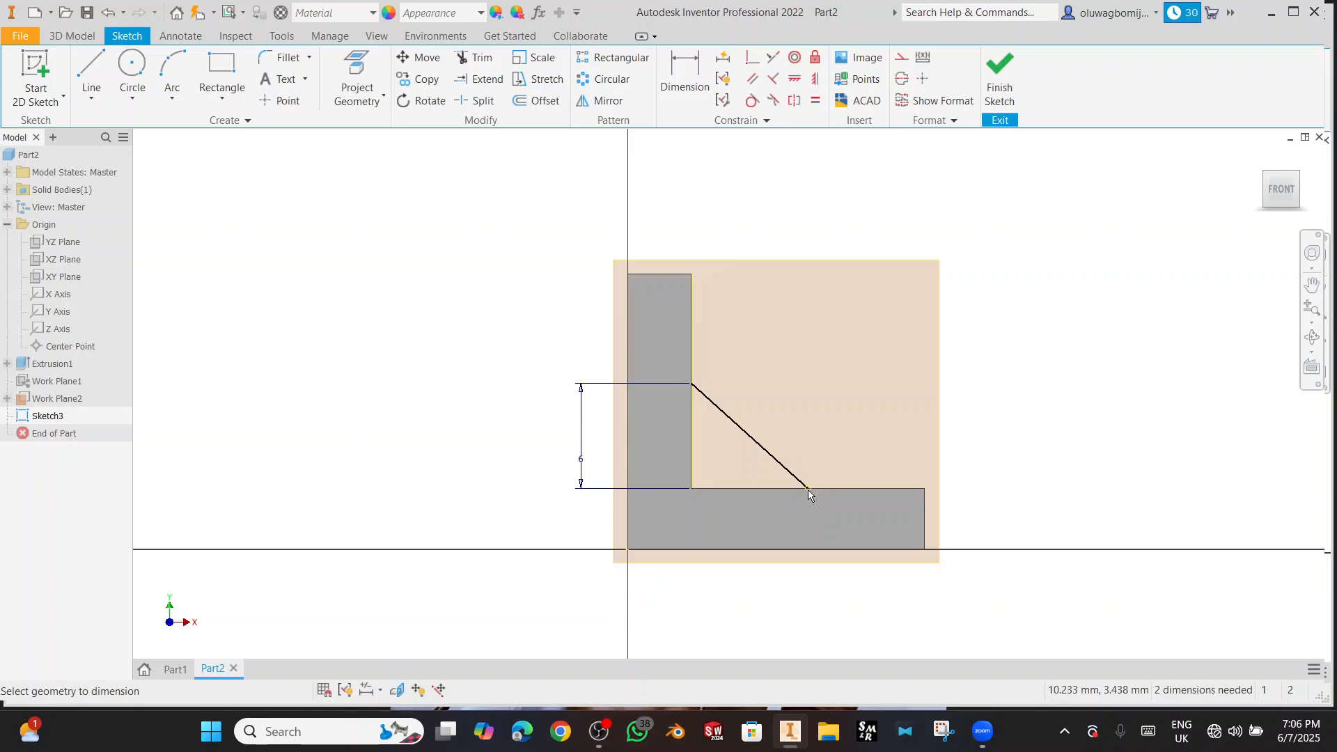
{"action": "left_click", "coordinate": [808, 489]}
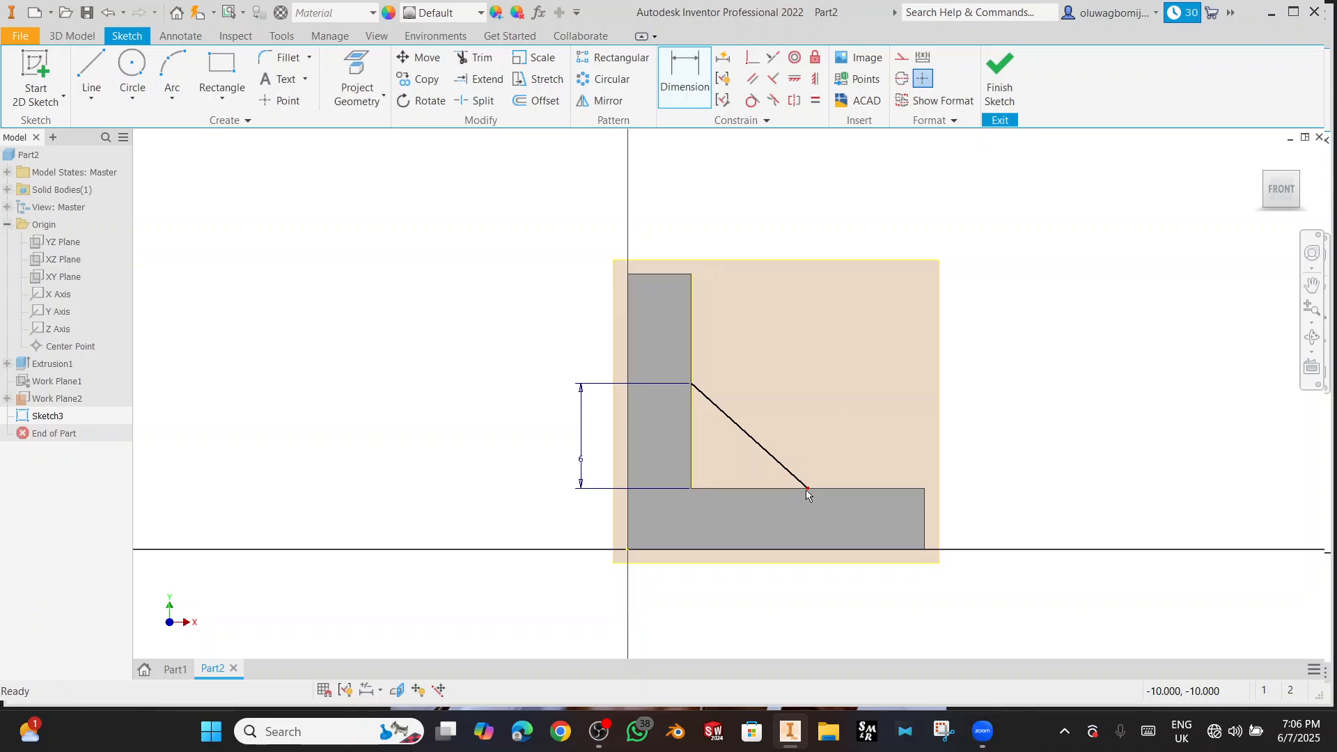
{"action": "key", "text": "Escape"}
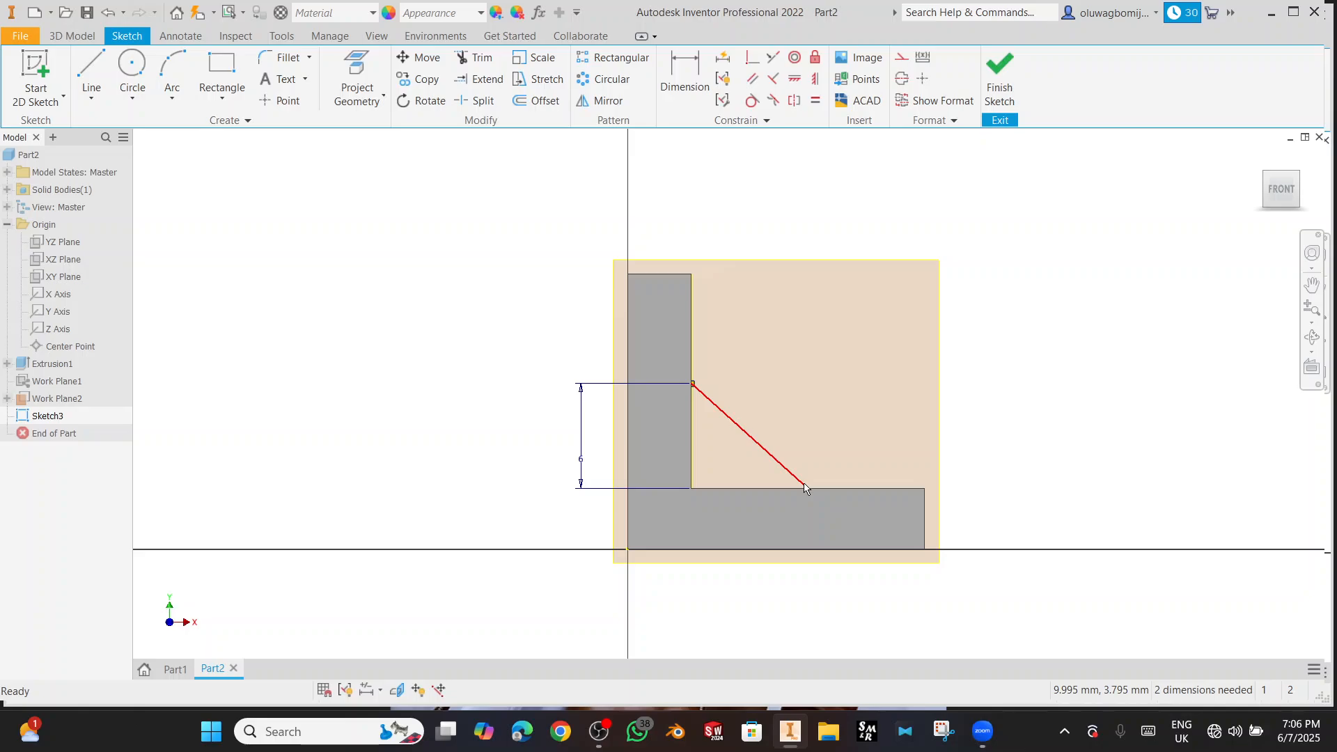
{"action": "left_click_drag", "start_coordinate": [804, 487], "coordinate": [784, 528]}
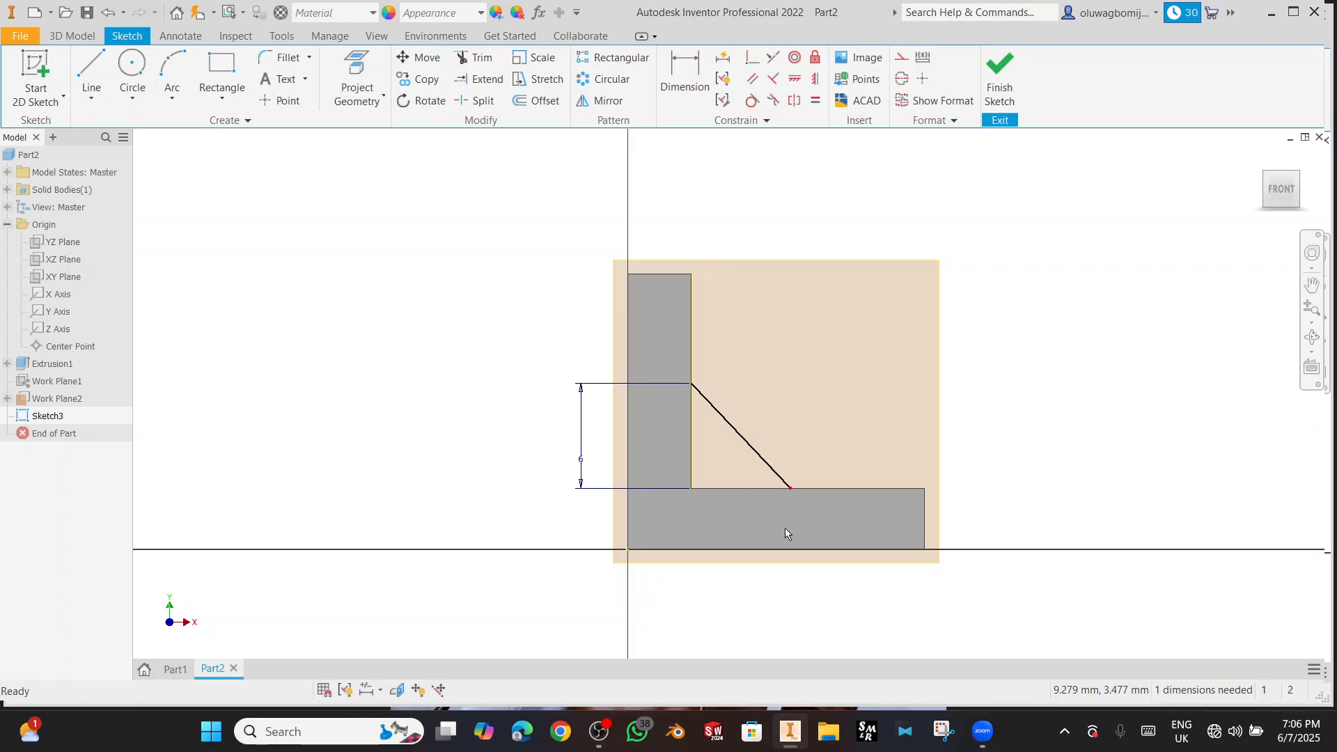
- Dimension the horizontal distance from the wall's inner edge to the diagonal line's lower endpoint at 6 mm
{"action": "key", "text": "d"}
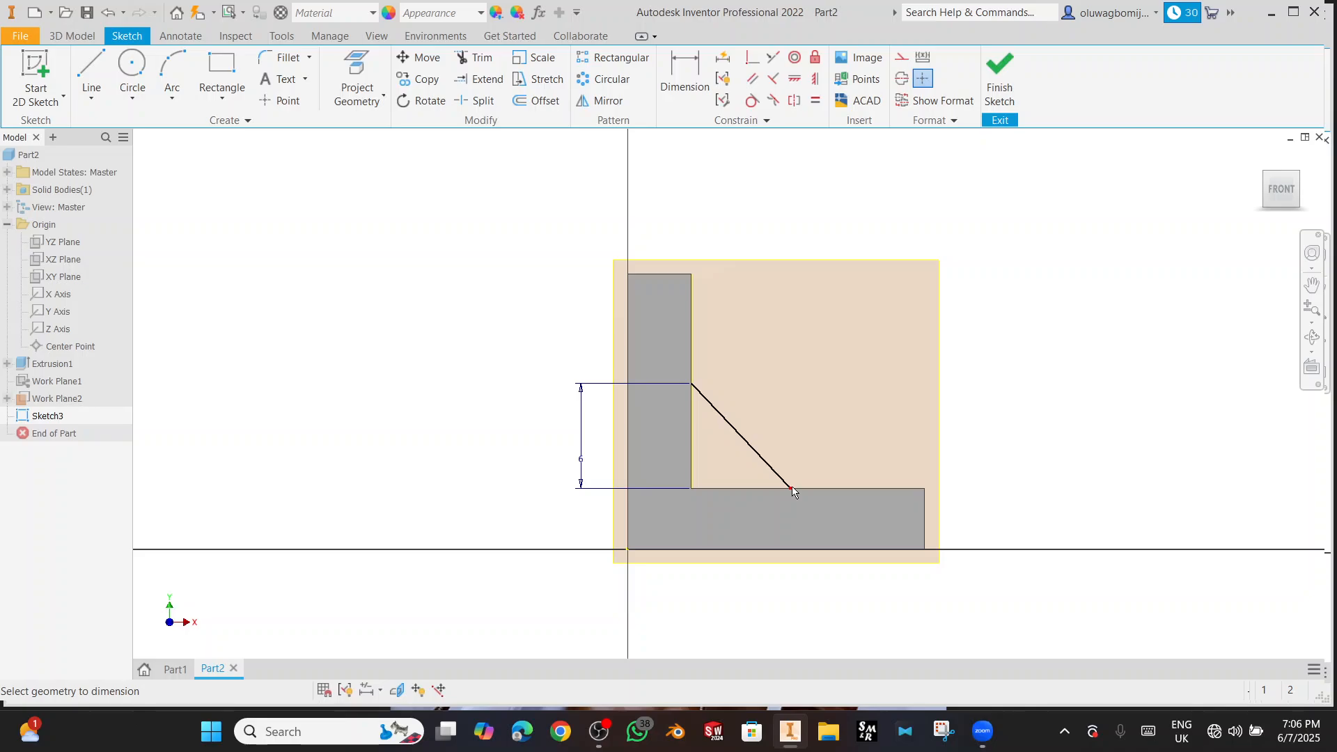
{"action": "scroll", "coordinate": [674, 456], "scroll_direction": "up", "scroll_amount": 1}
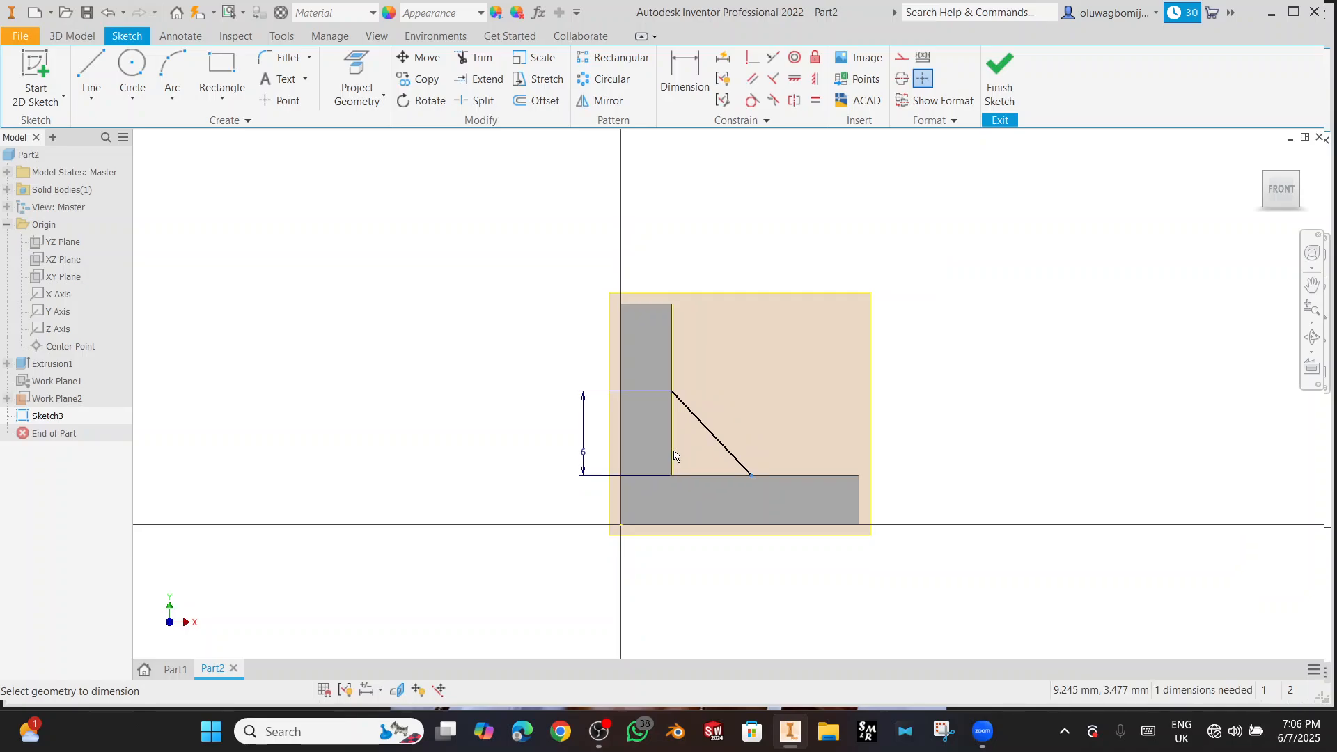
{"action": "left_click", "coordinate": [673, 456]}
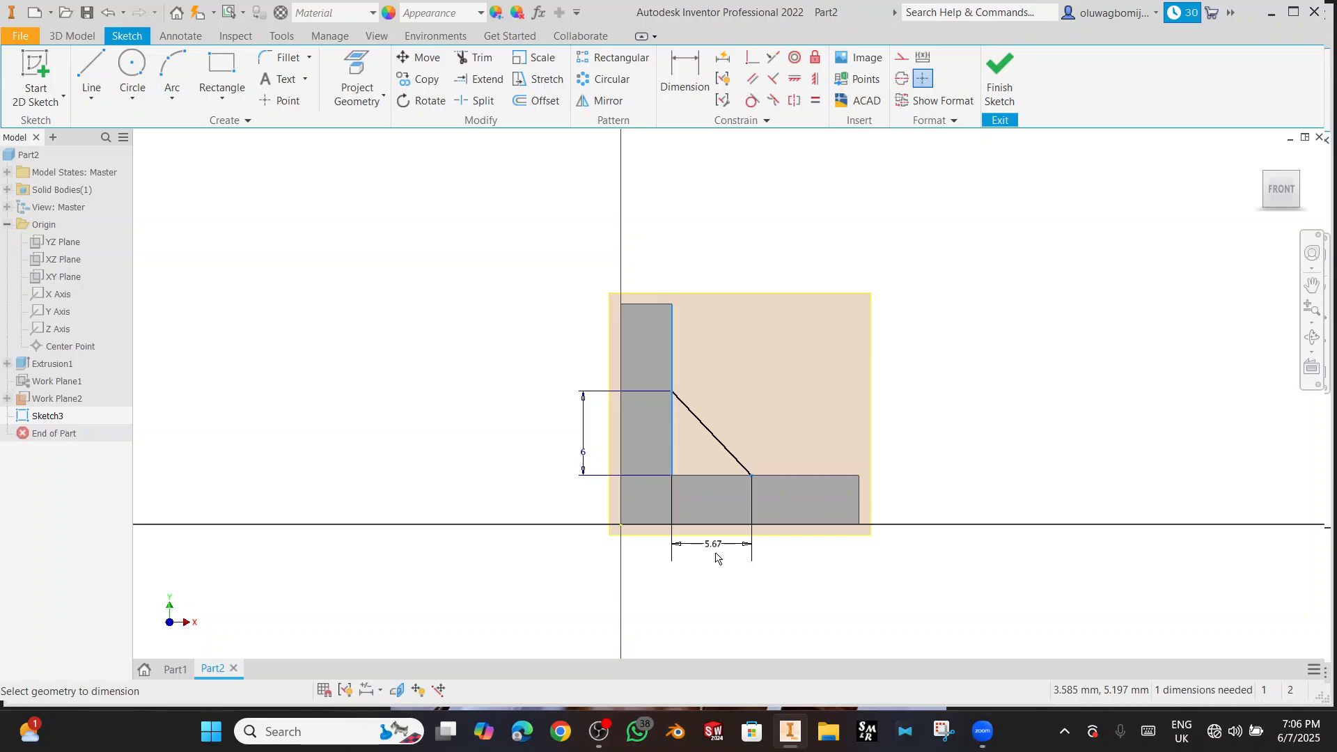
{"action": "left_click", "coordinate": [716, 556]}
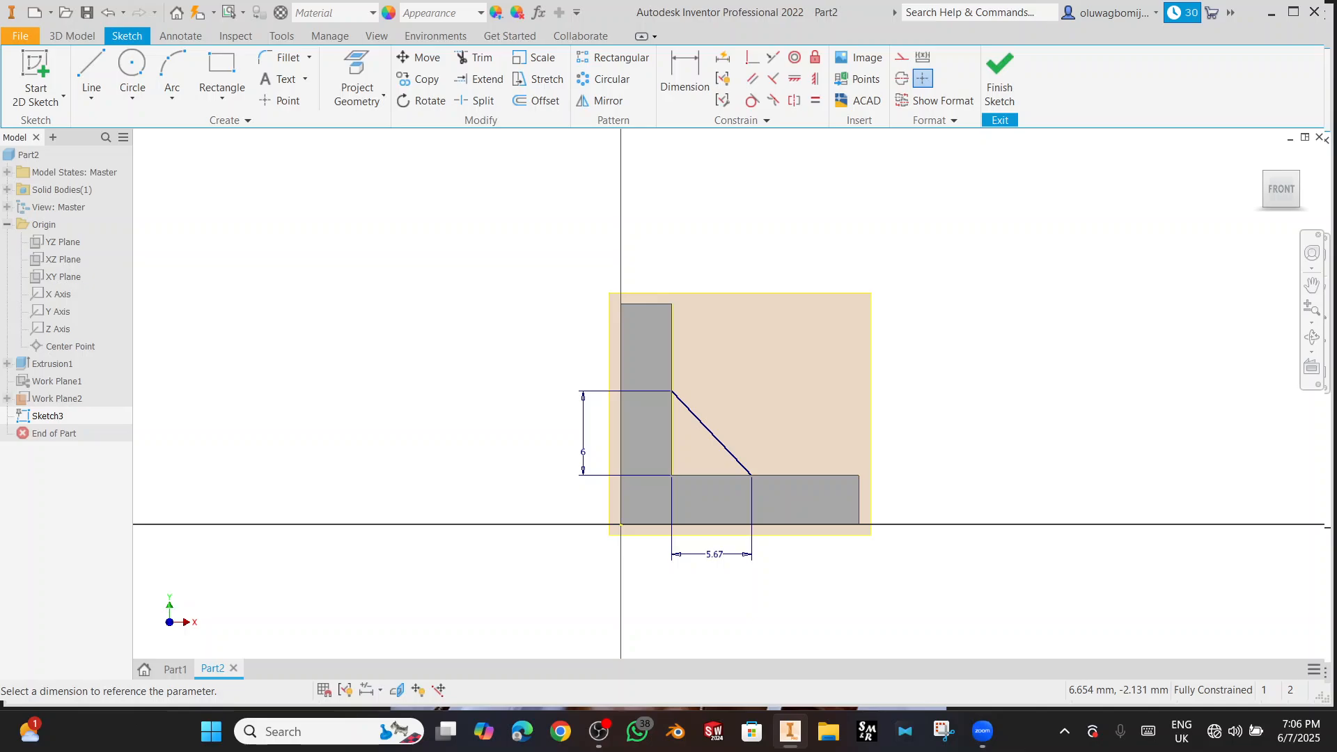
{"action": "type", "text": "6"}
{"action": "key", "text": "Return"}
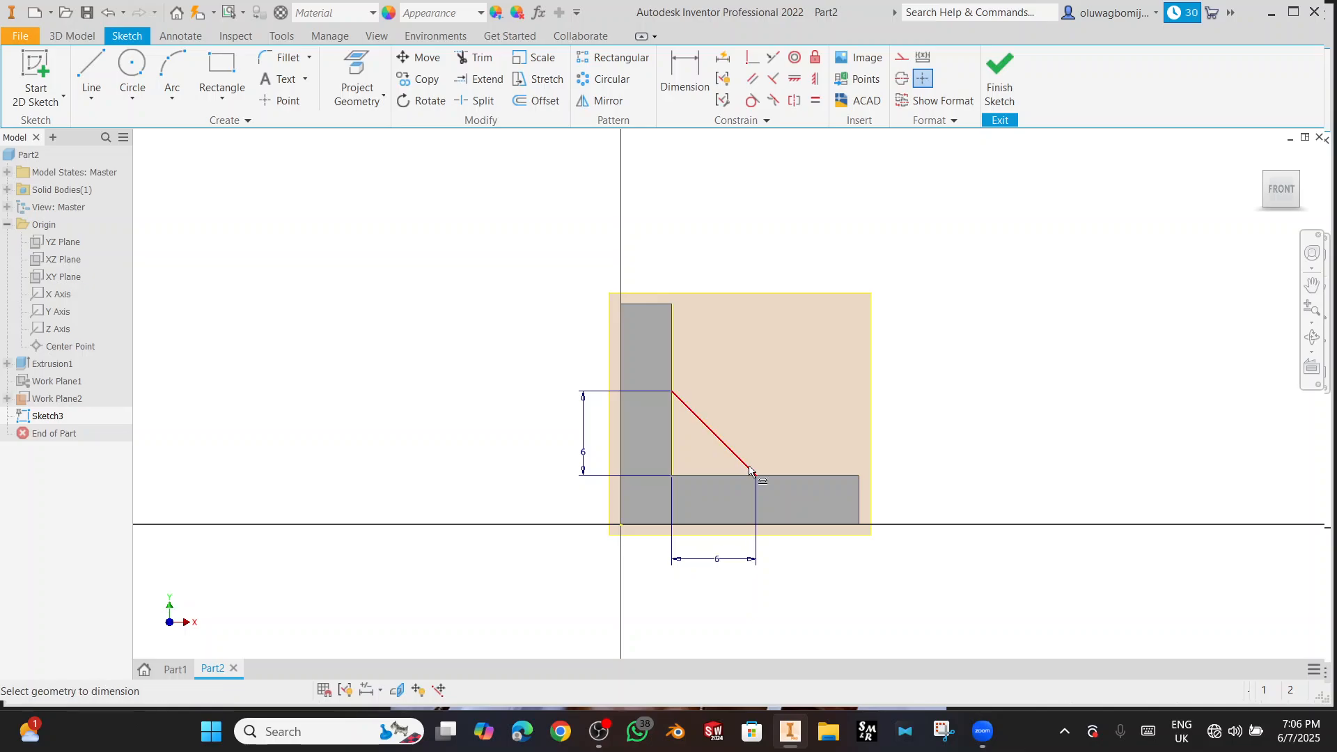
{"action": "scroll", "coordinate": [750, 471], "scroll_direction": "up", "scroll_amount": 5}
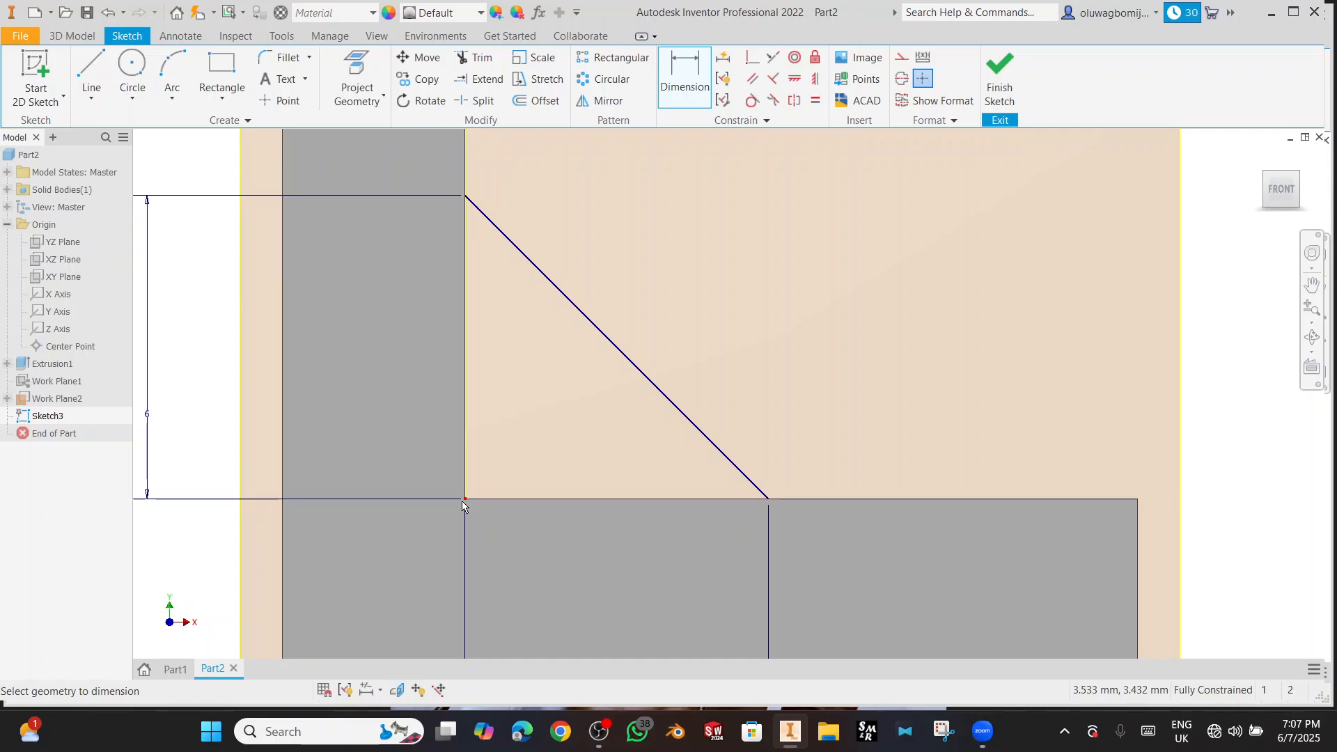
{"action": "left_click", "coordinate": [715, 445]}
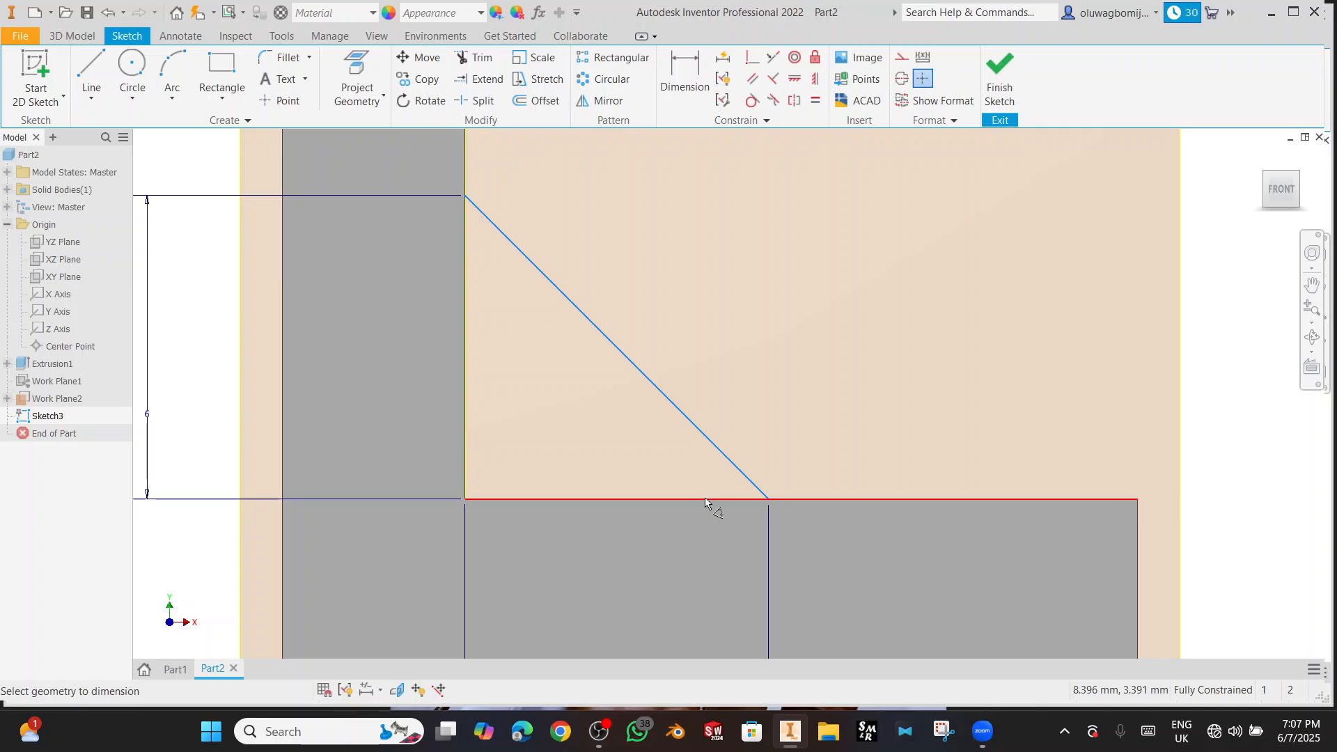
{"action": "left_click", "coordinate": [705, 500]}
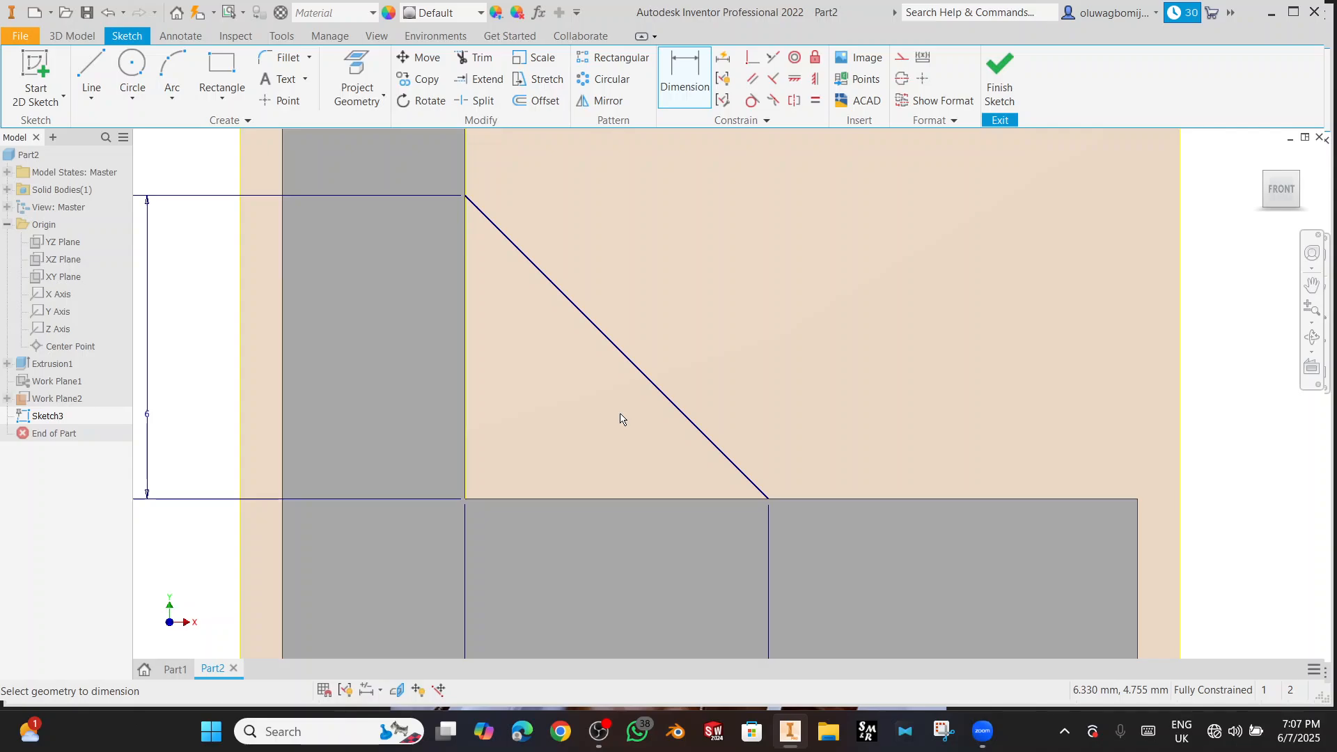
{"action": "scroll", "coordinate": [621, 418], "scroll_direction": "down", "scroll_amount": 5}
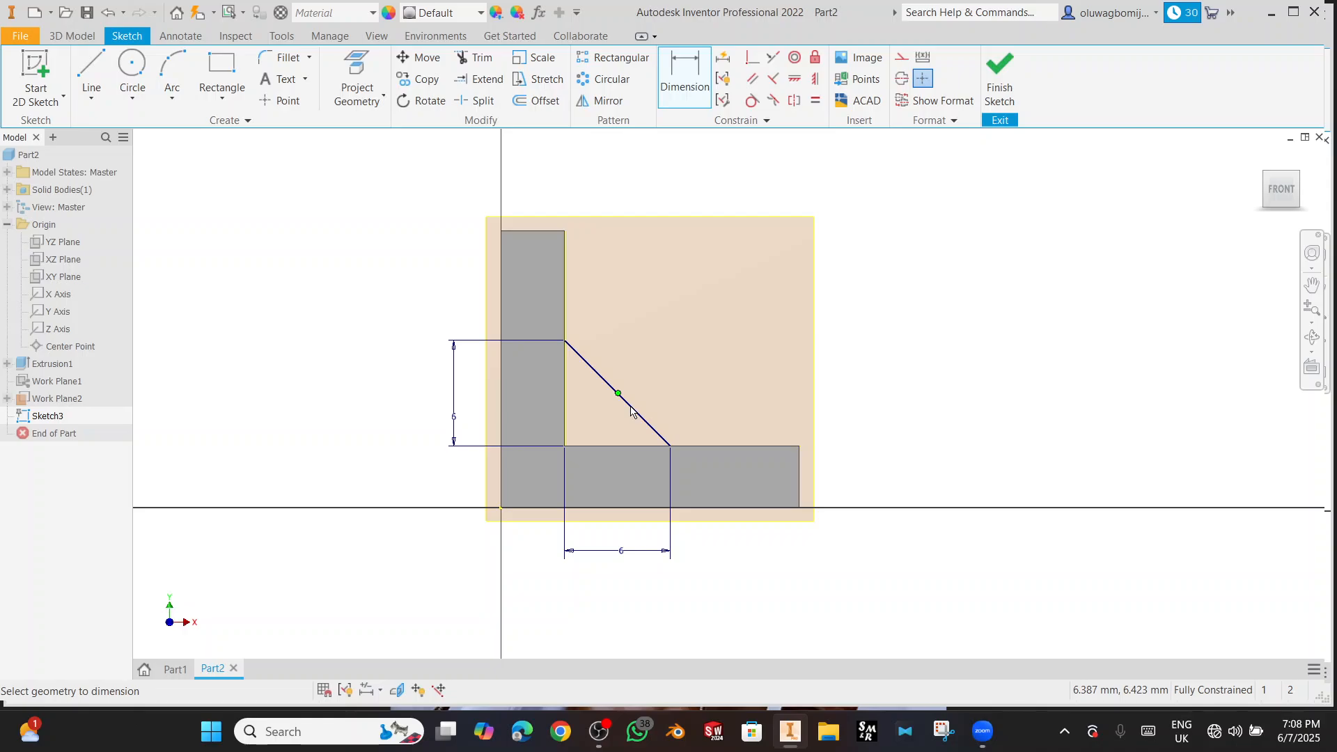
{"action": "key", "text": "Escape"}
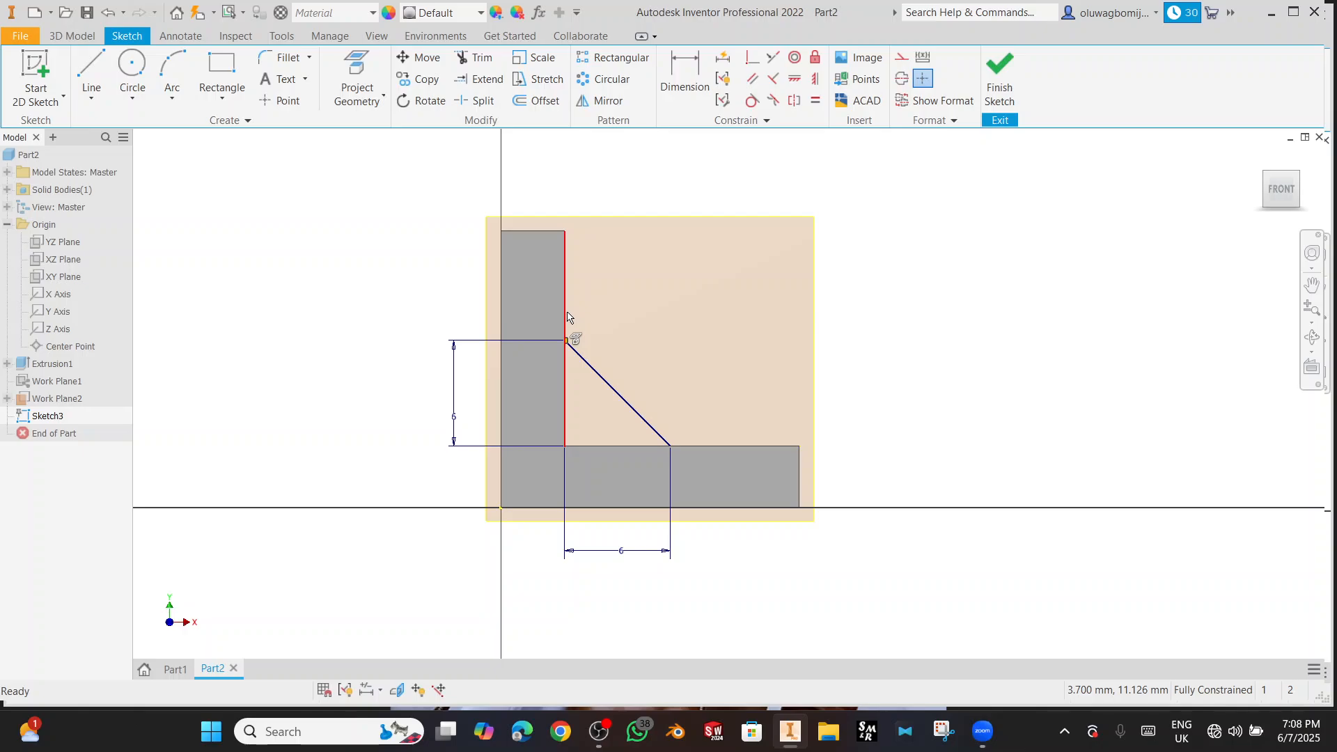
- Undo both 6 mm dimensions on the diagonal line, leaving the line itself in the sketch
{"action": "key", "text": "ctrl+z"}
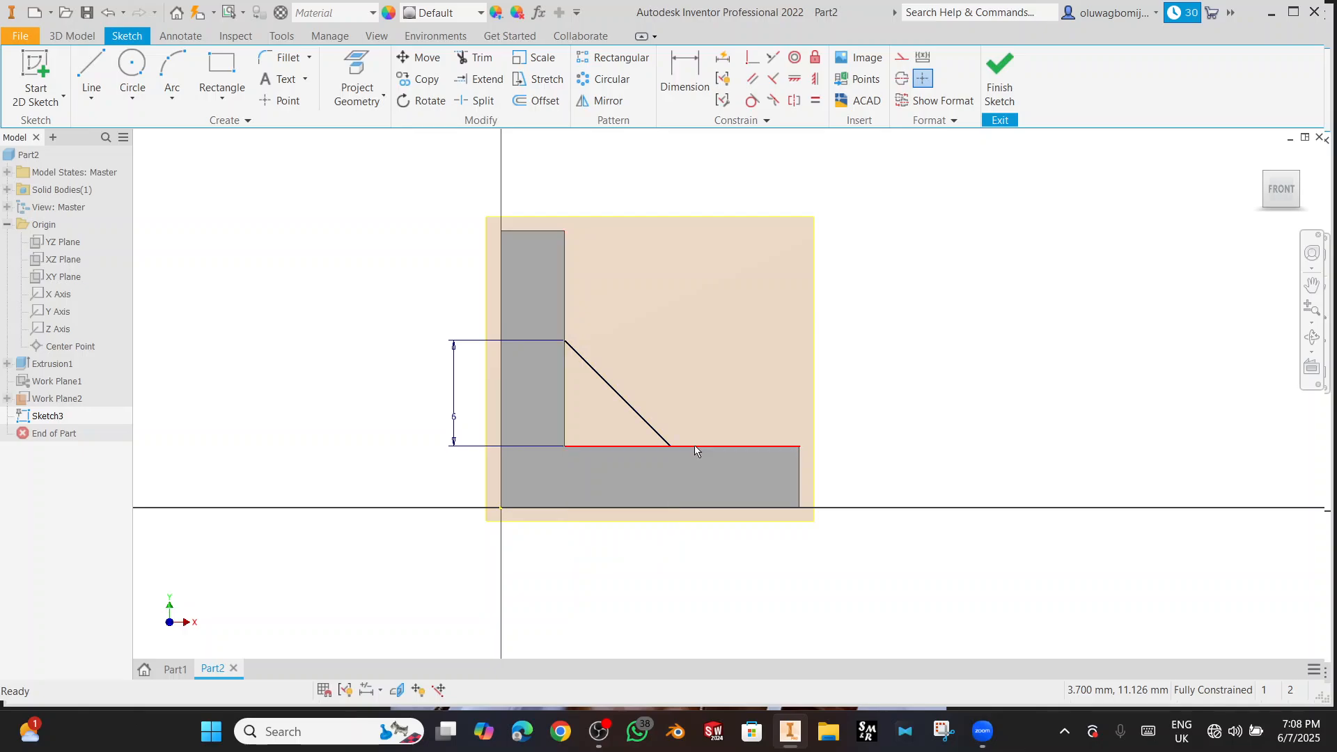
{"action": "key", "text": "ctrl+z"}
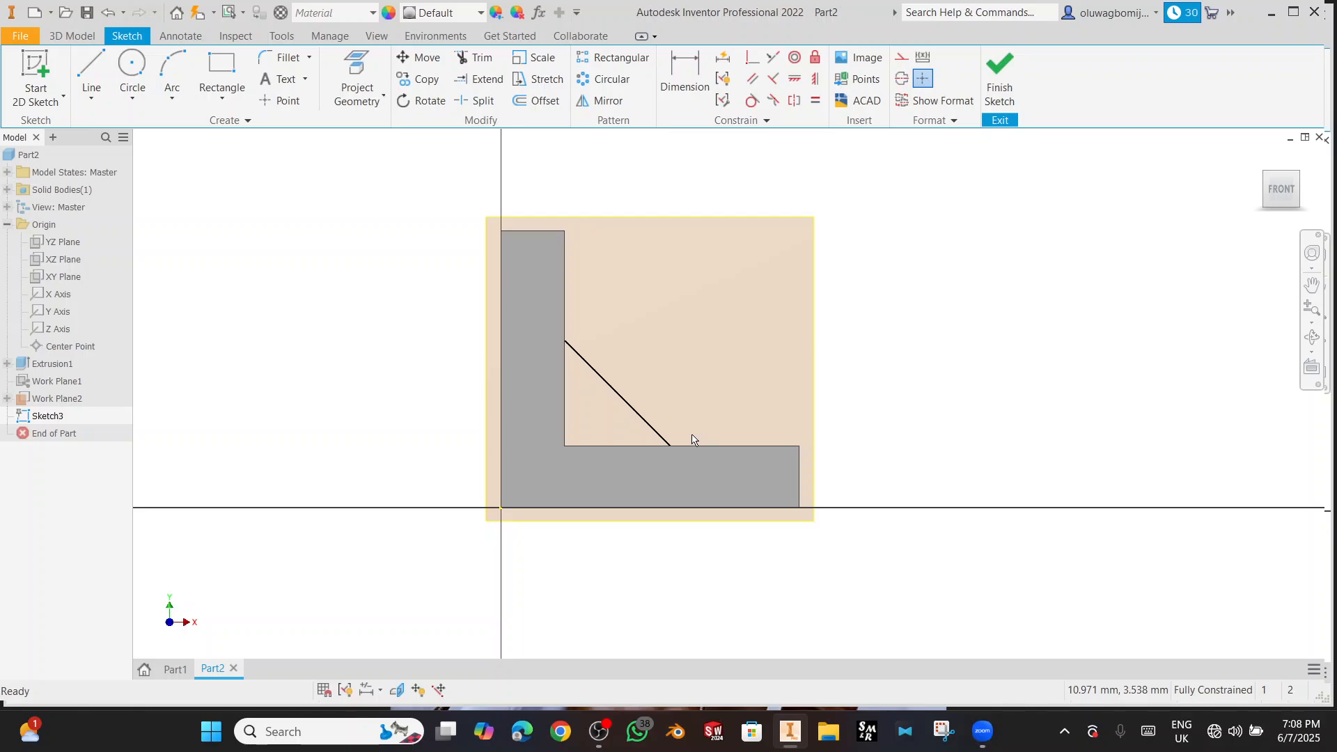
- Finish the sketch and create a rib from the diagonal line, increasing its thickness beyond the preset value
{"action": "left_click", "coordinate": [997, 84]}
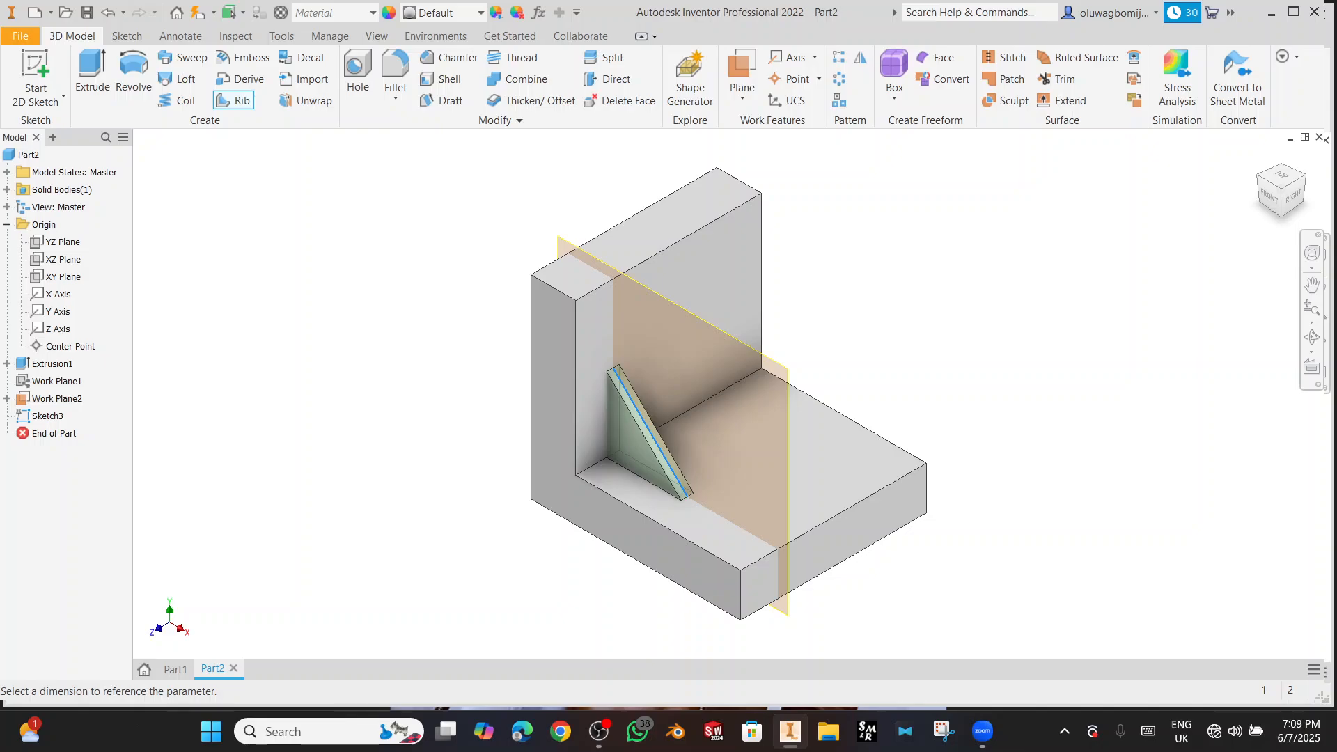
{"action": "type", "text": "10"}
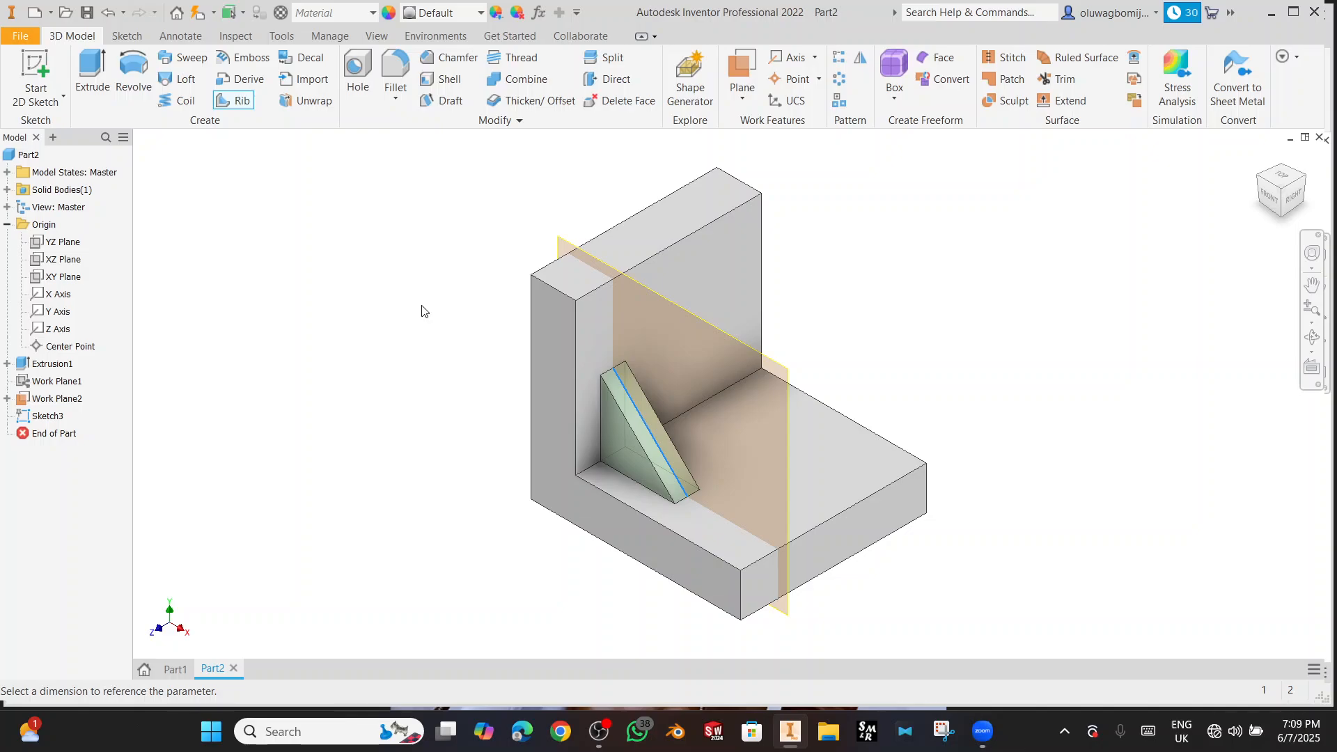
{"action": "key", "text": "Return"}
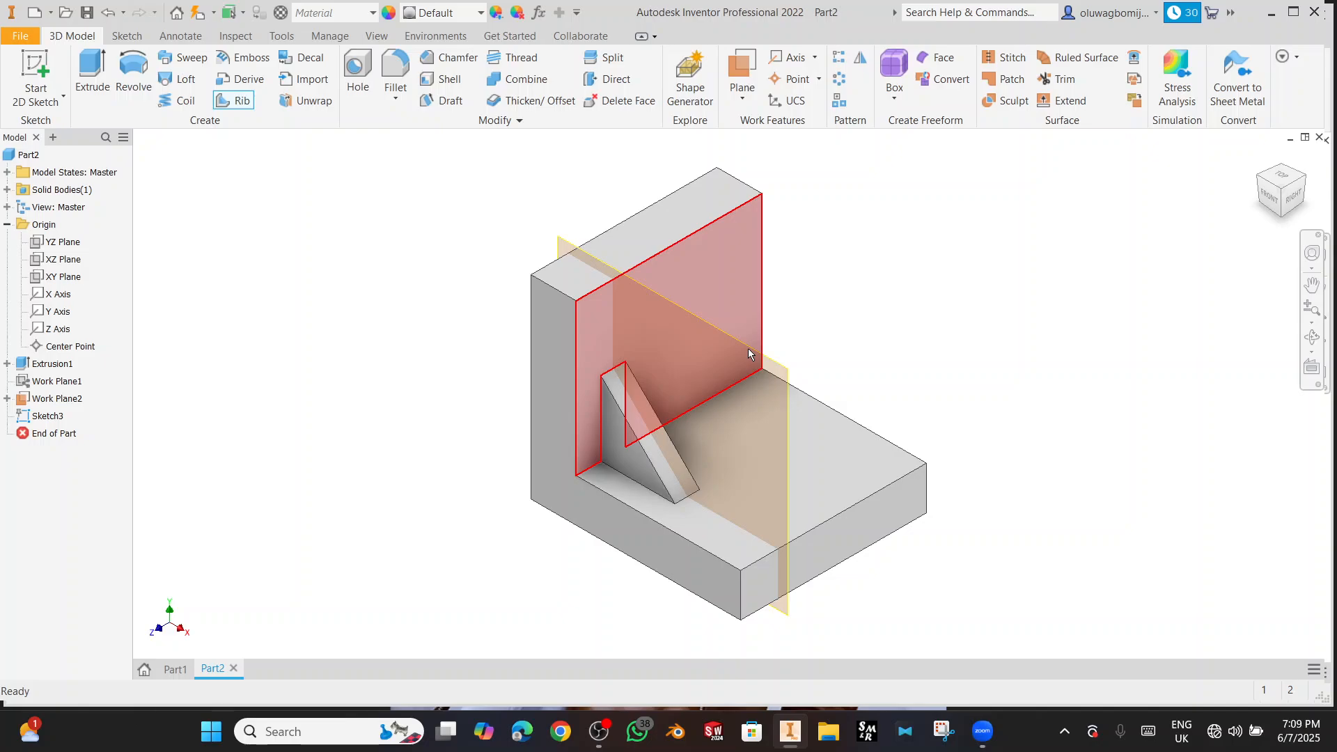
- Start a new sketch on the bracket's back L-shaped side face
{"action": "left_click", "coordinate": [1305, 181]}
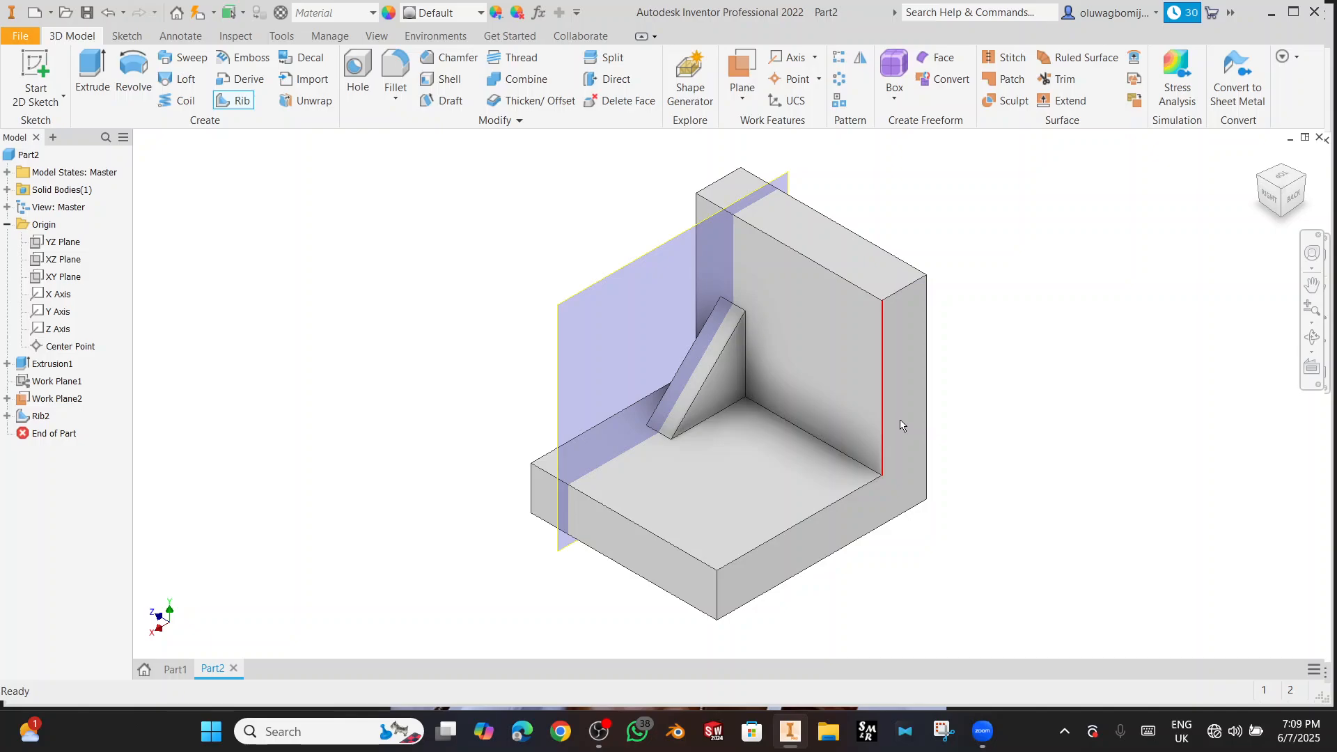
{"action": "left_click", "coordinate": [900, 425]}
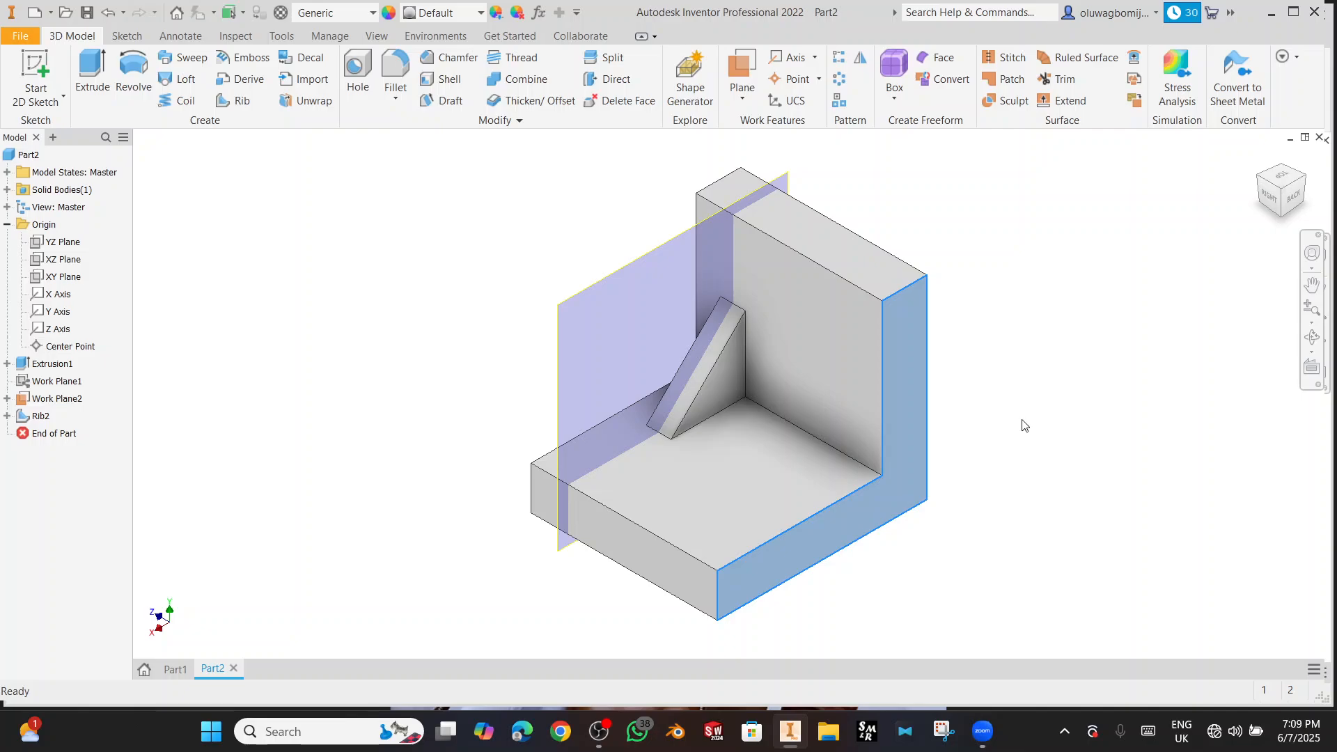
{"action": "key", "text": "s"}
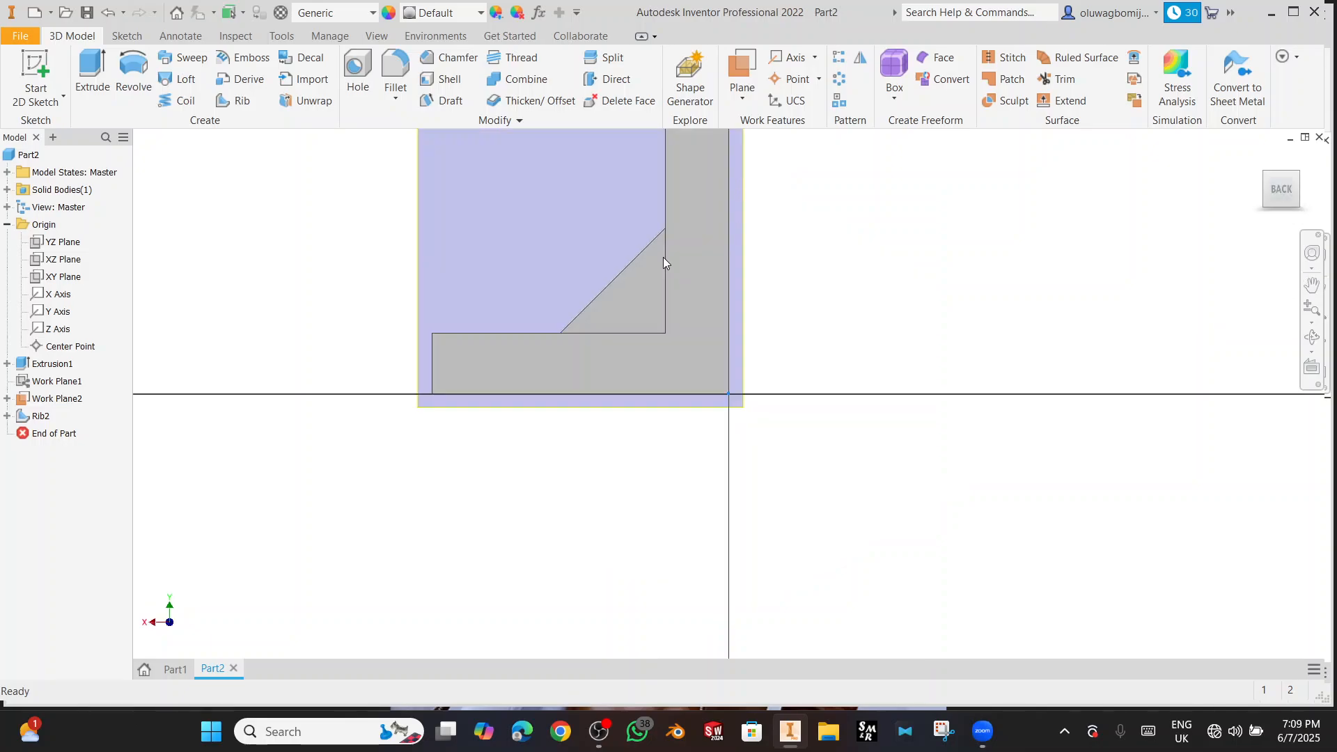
- Draw a free diagonal line inside the rib's triangular outline, roughly parallel to its sloping edge and touching neither wall nor base
{"action": "key", "text": "l"}
{"action": "left_click", "coordinate": [584, 324]}
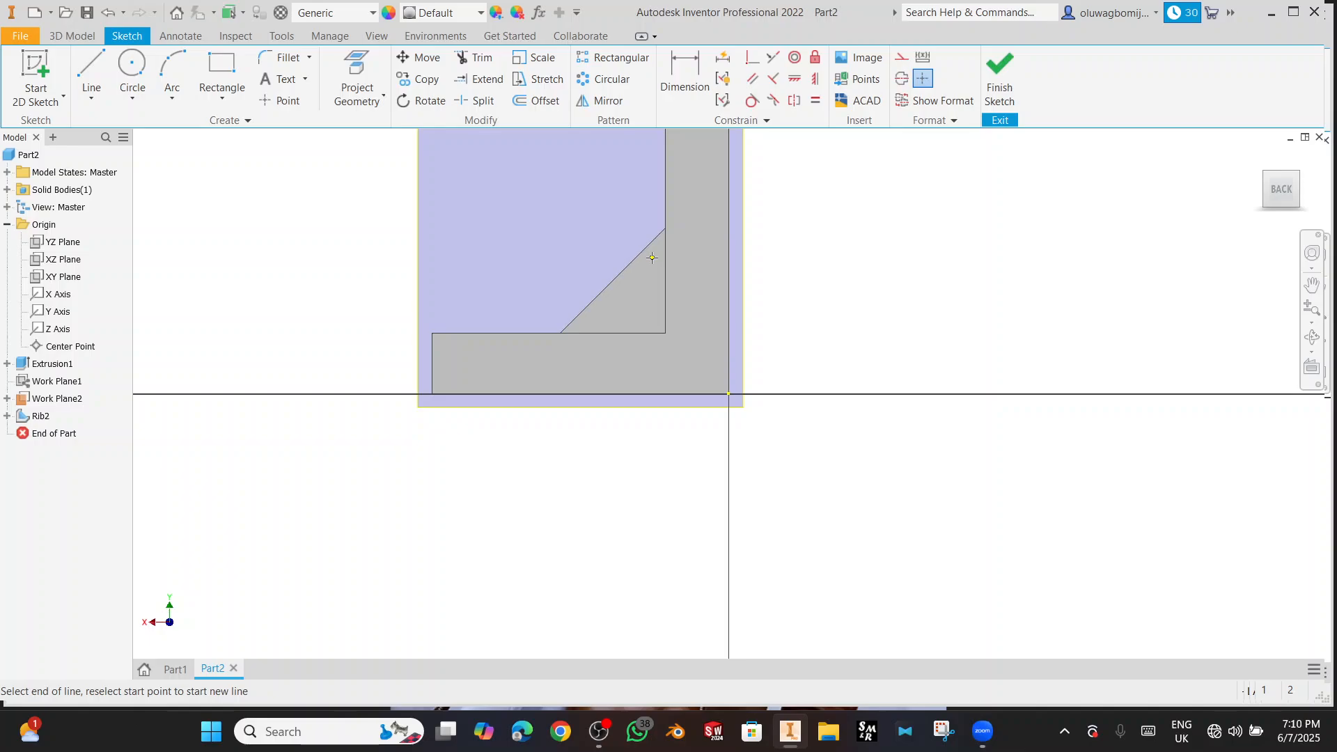
{"action": "double_click", "coordinate": [652, 258]}
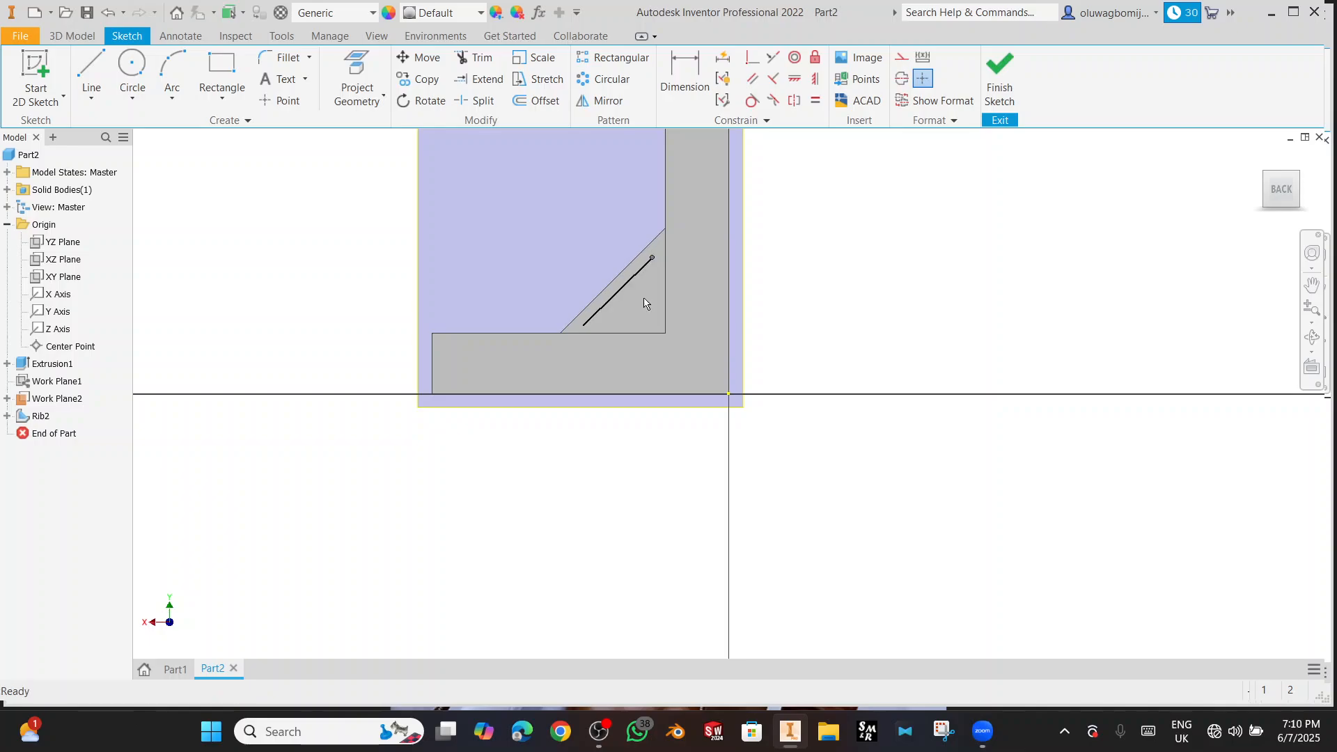
- Dimension the diagonal line at 45° to the base's upper edge and create a rib from it at the back side face
{"action": "key", "text": "d"}
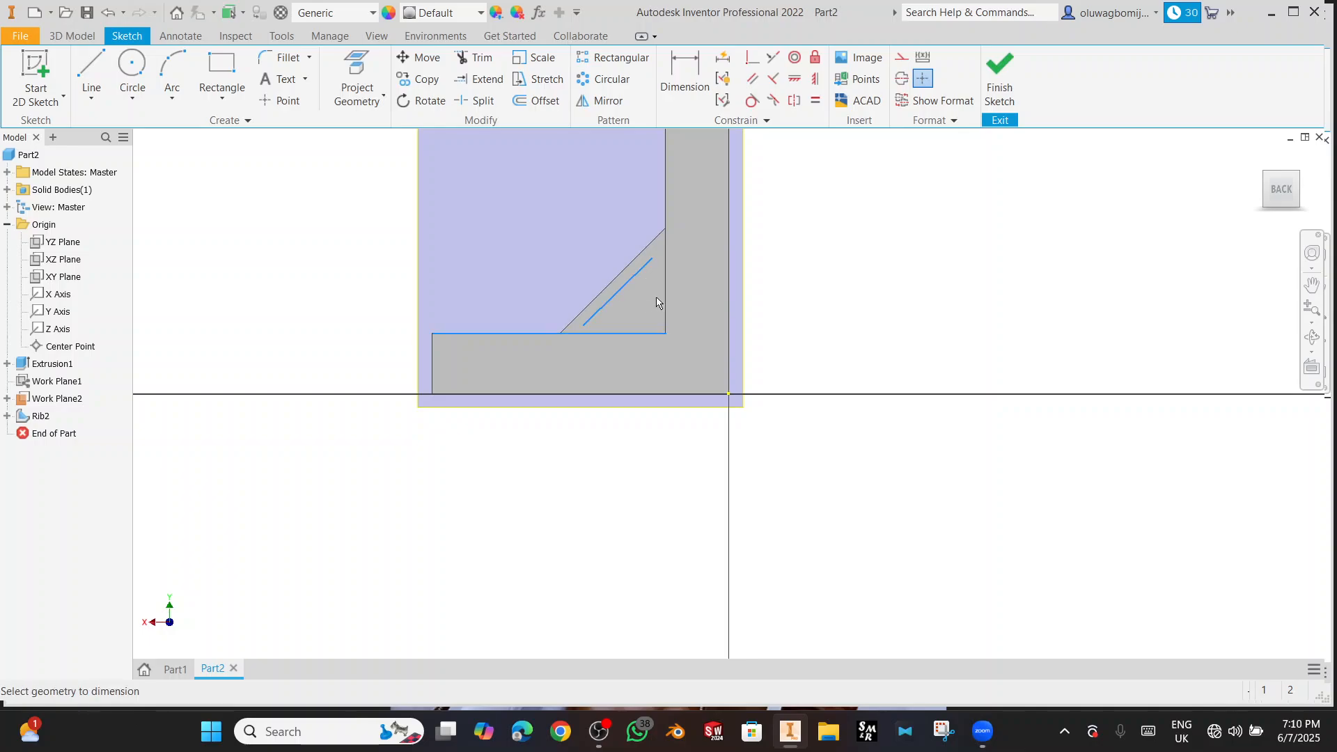
{"action": "left_click", "coordinate": [655, 302]}
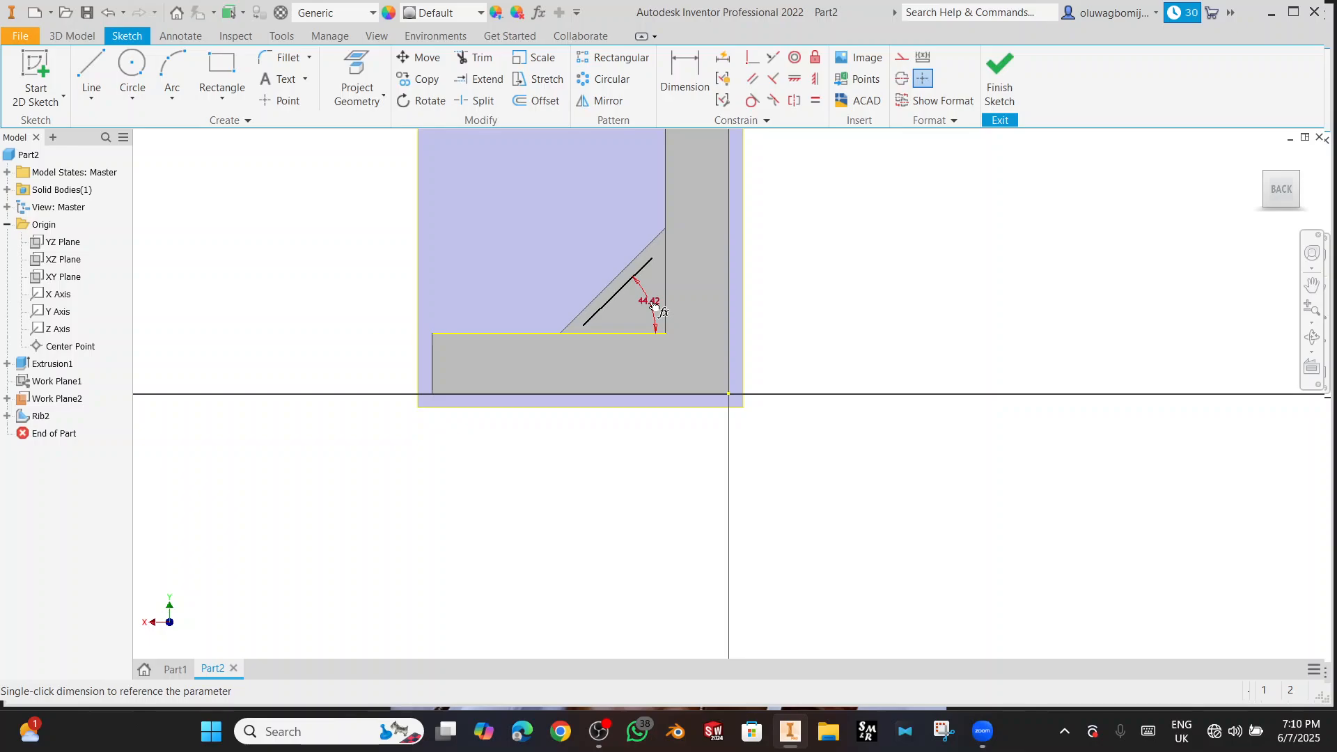
{"action": "type", "text": "45"}
{"action": "key", "text": "Return"}
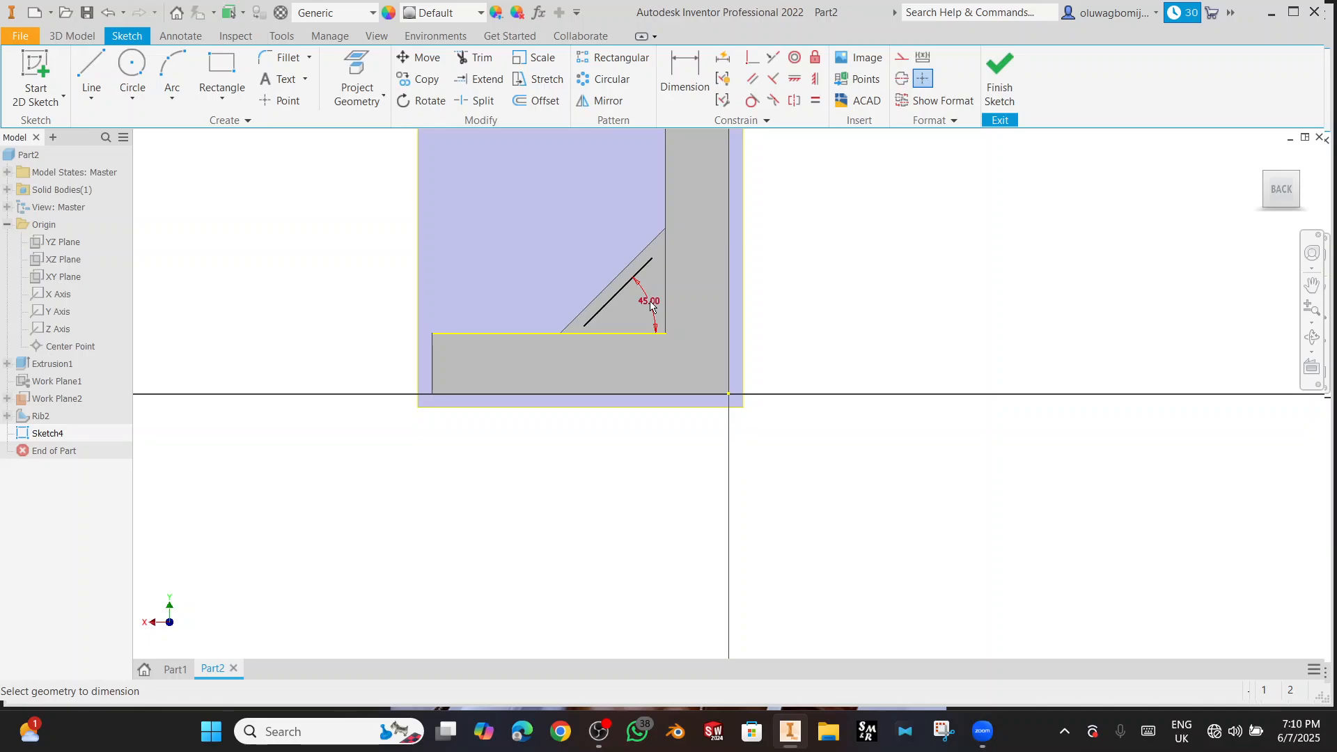
{"action": "key", "text": "F6"}
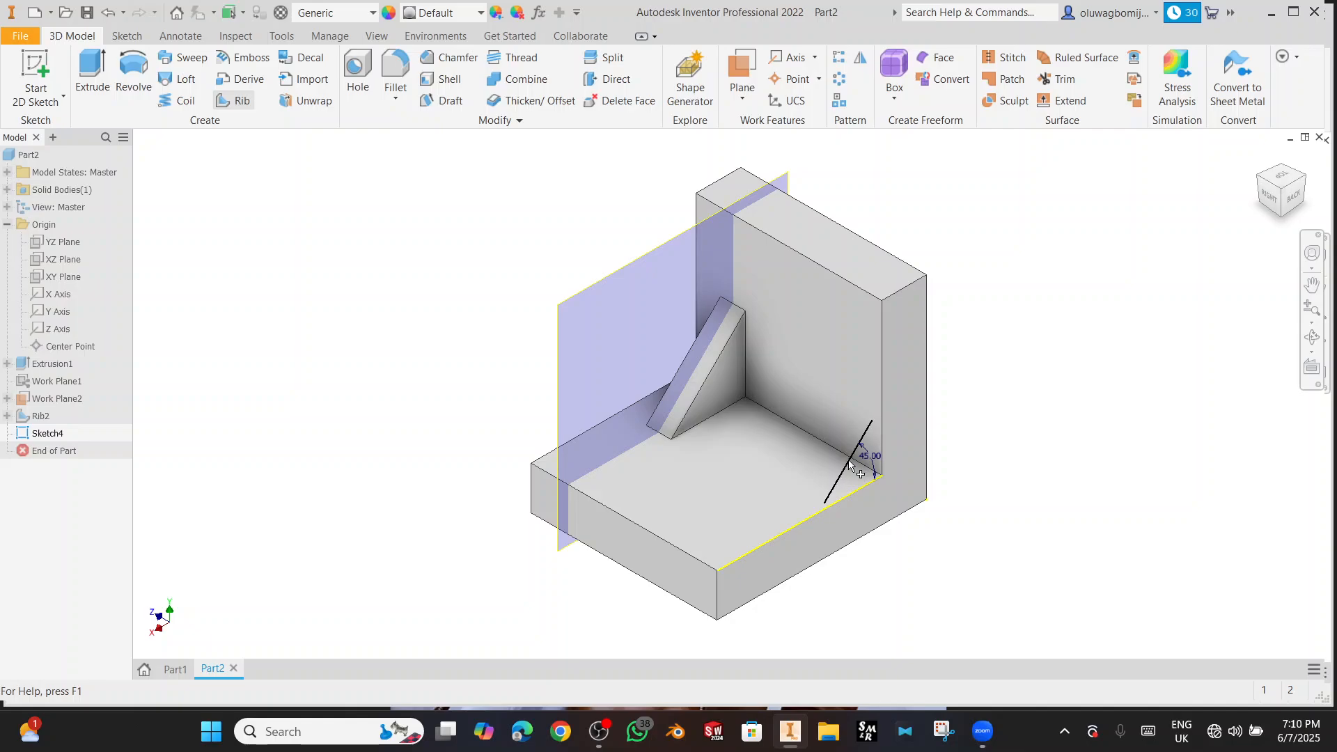
{"action": "left_click", "coordinate": [234, 101]}
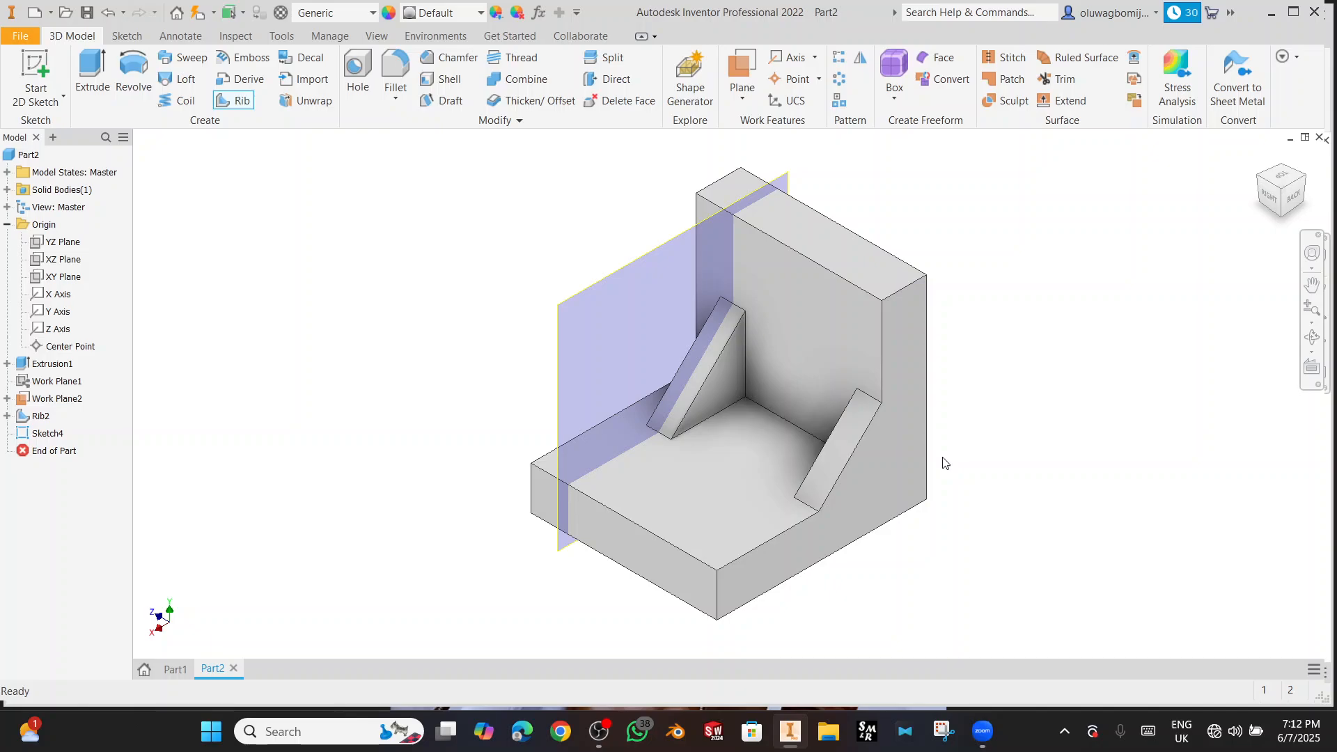
- Mirror the rib at the back side face about the XY plane onto the bracket's opposite side
{"action": "left_click", "coordinate": [1263, 178]}
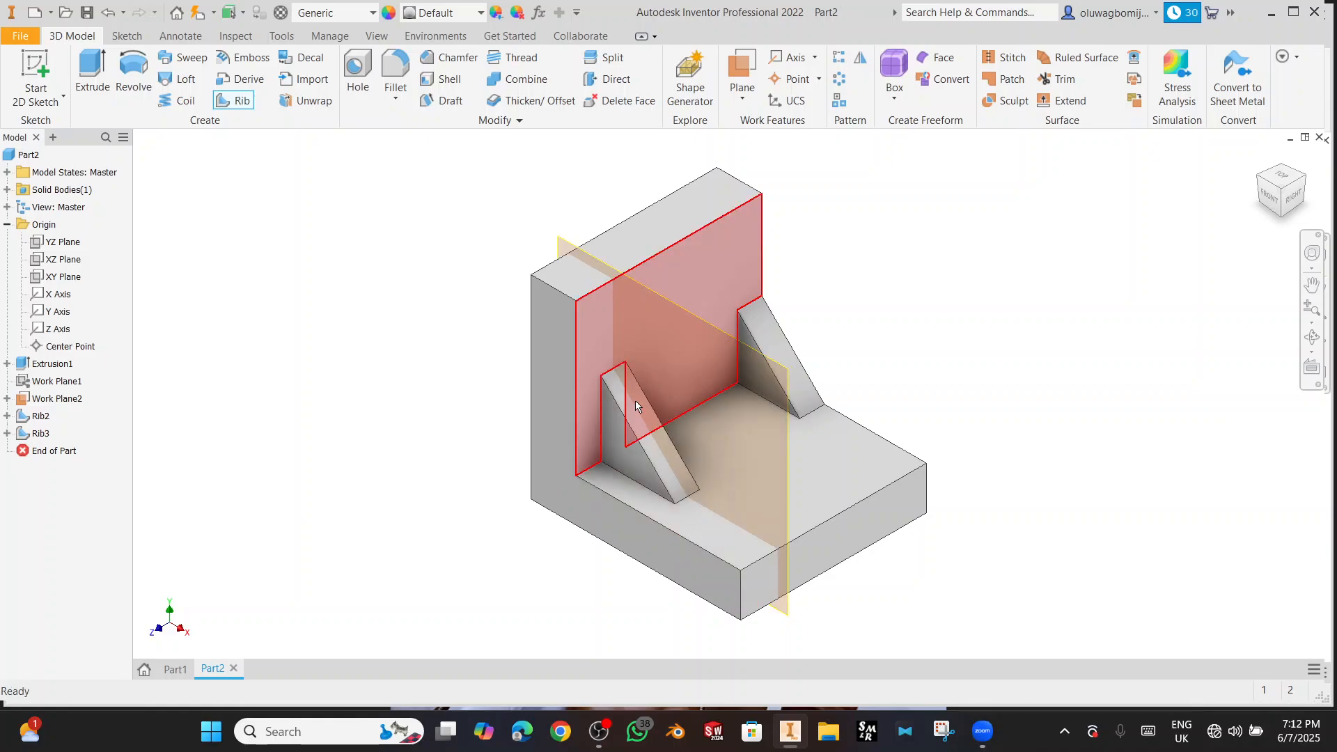
{"action": "left_click", "coordinate": [862, 58]}
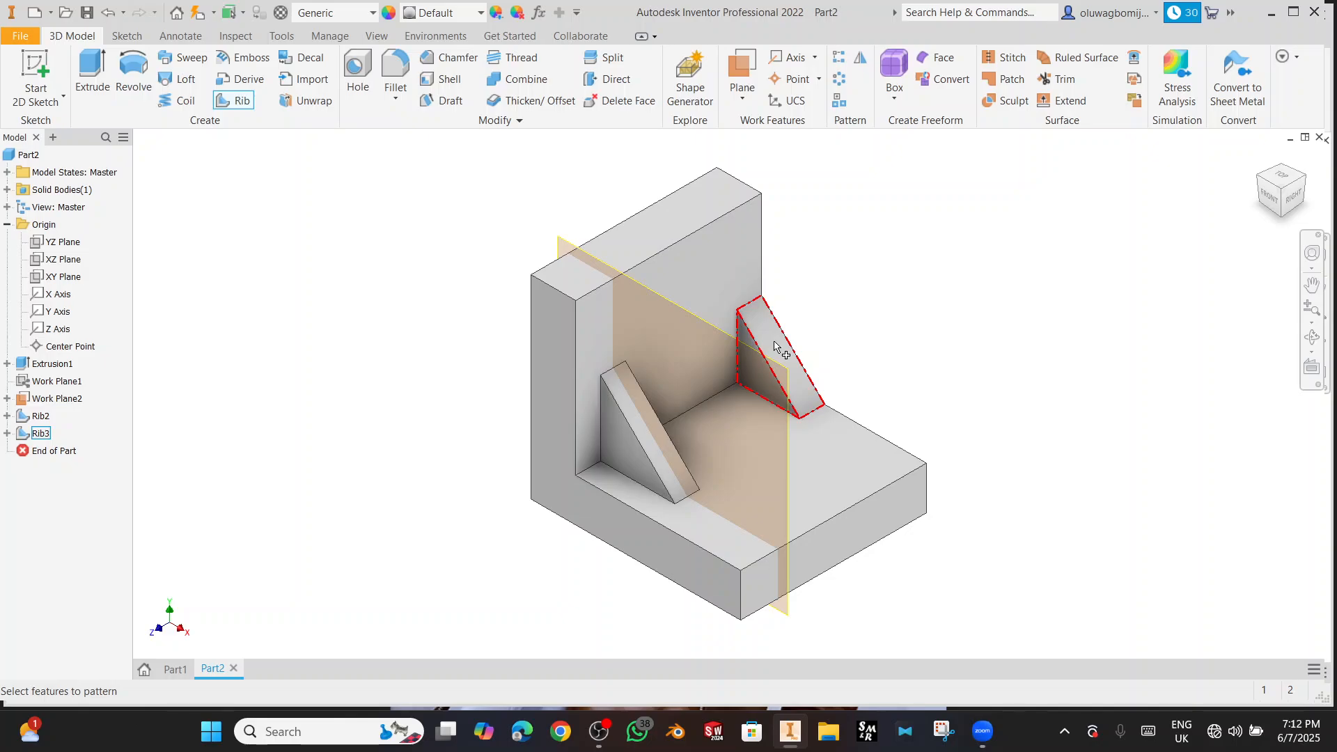
{"action": "left_click", "coordinate": [775, 346]}
{"action": "left_click", "coordinate": [301, 231]}
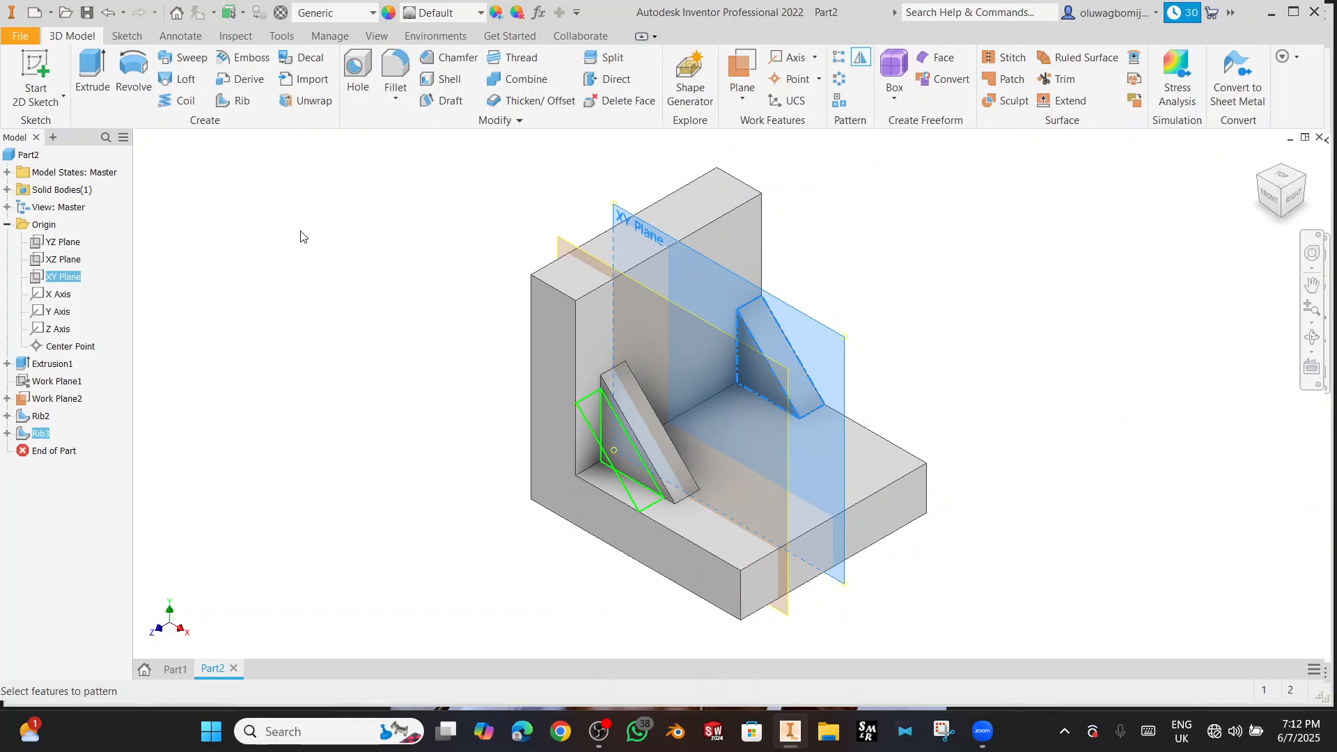
{"action": "left_click", "coordinate": [251, 309]}
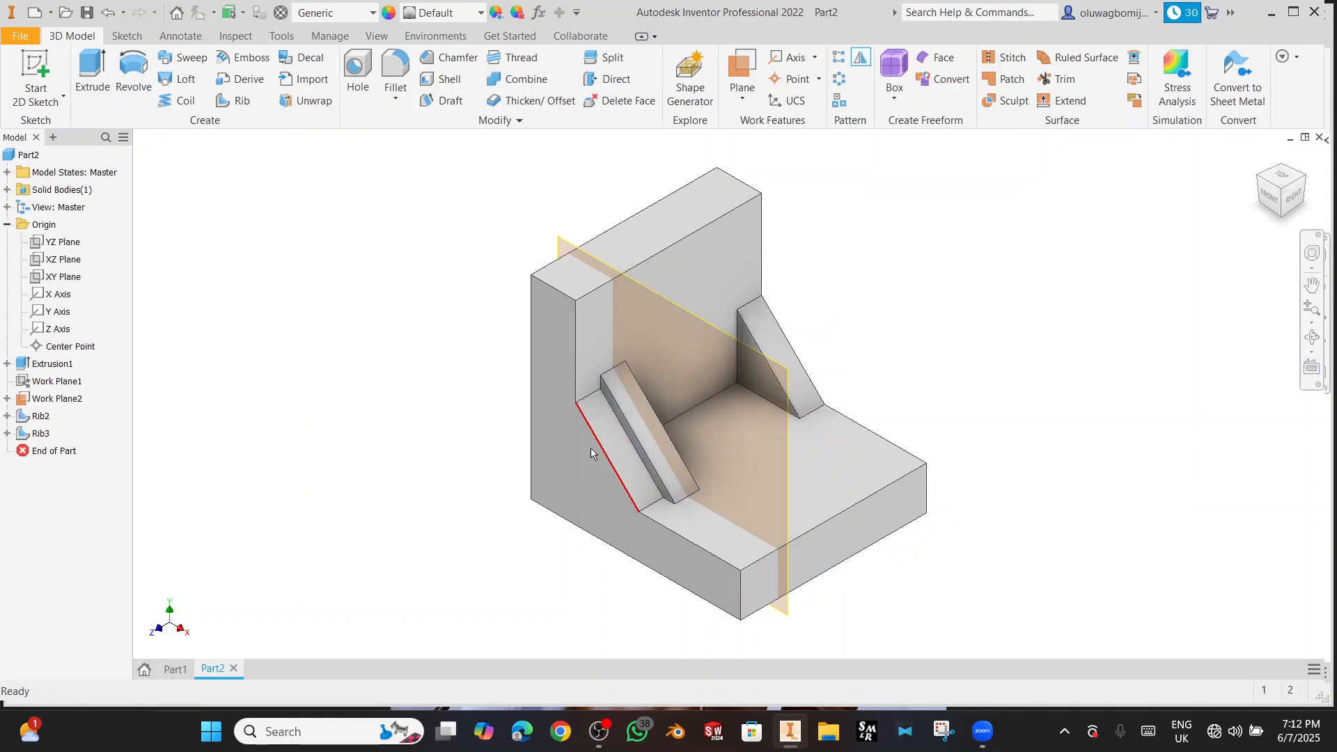
- Delete Rib2, the rib built on the offset work plane, keeping Rib3 and its mirrored copy
{"action": "left_click", "coordinate": [40, 418]}
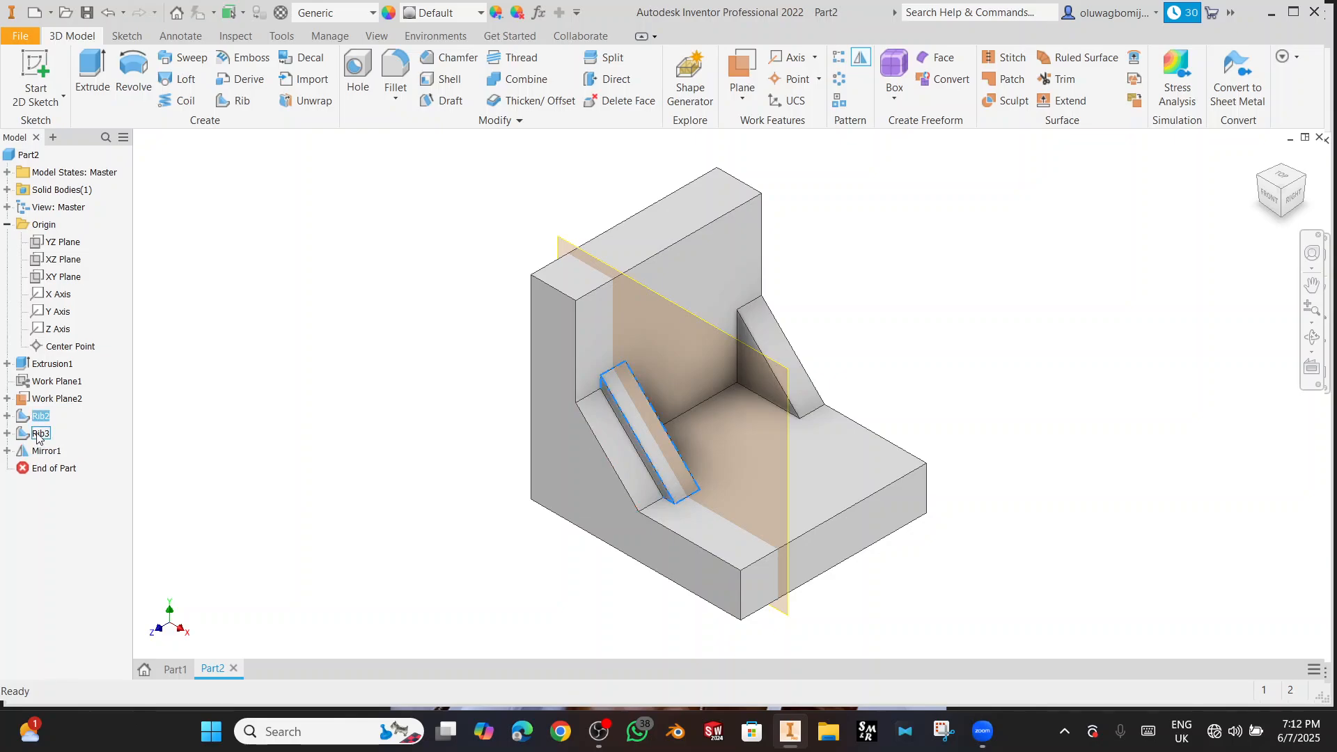
{"action": "left_click", "coordinate": [39, 434]}
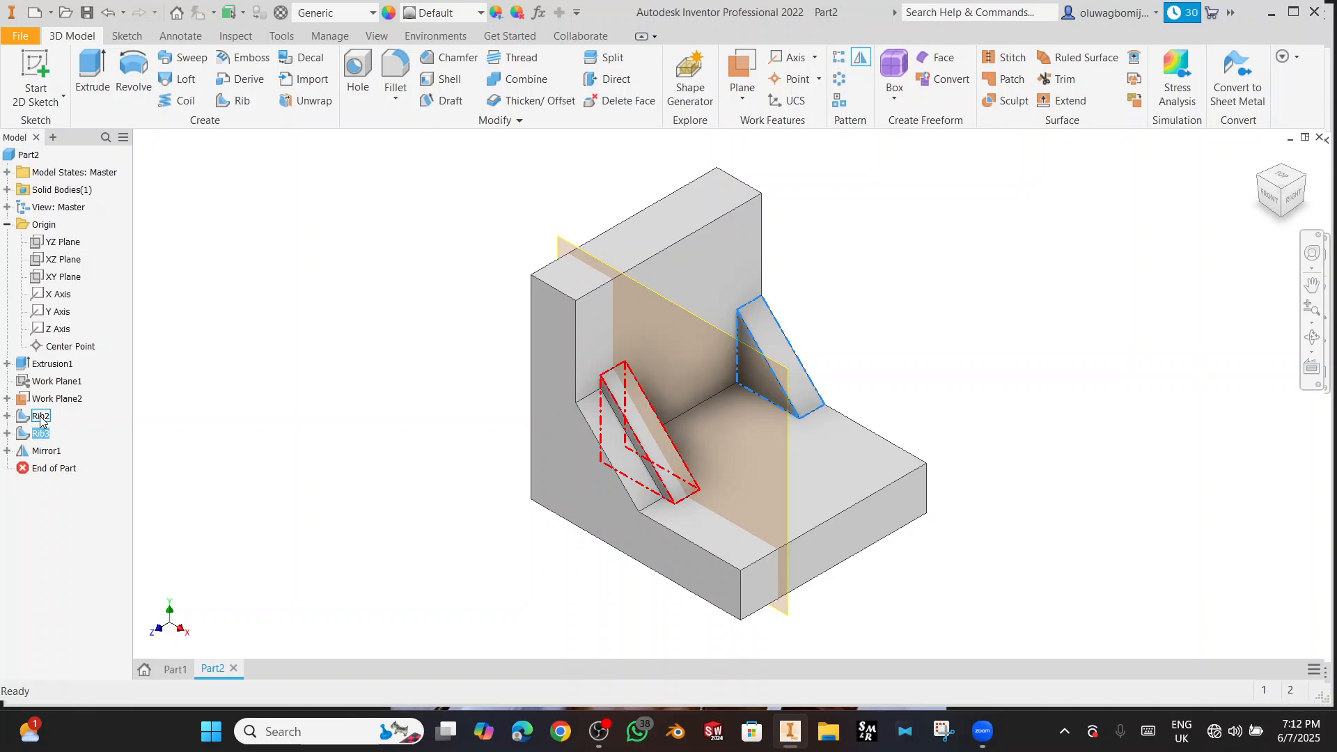
{"action": "left_click", "coordinate": [40, 417]}
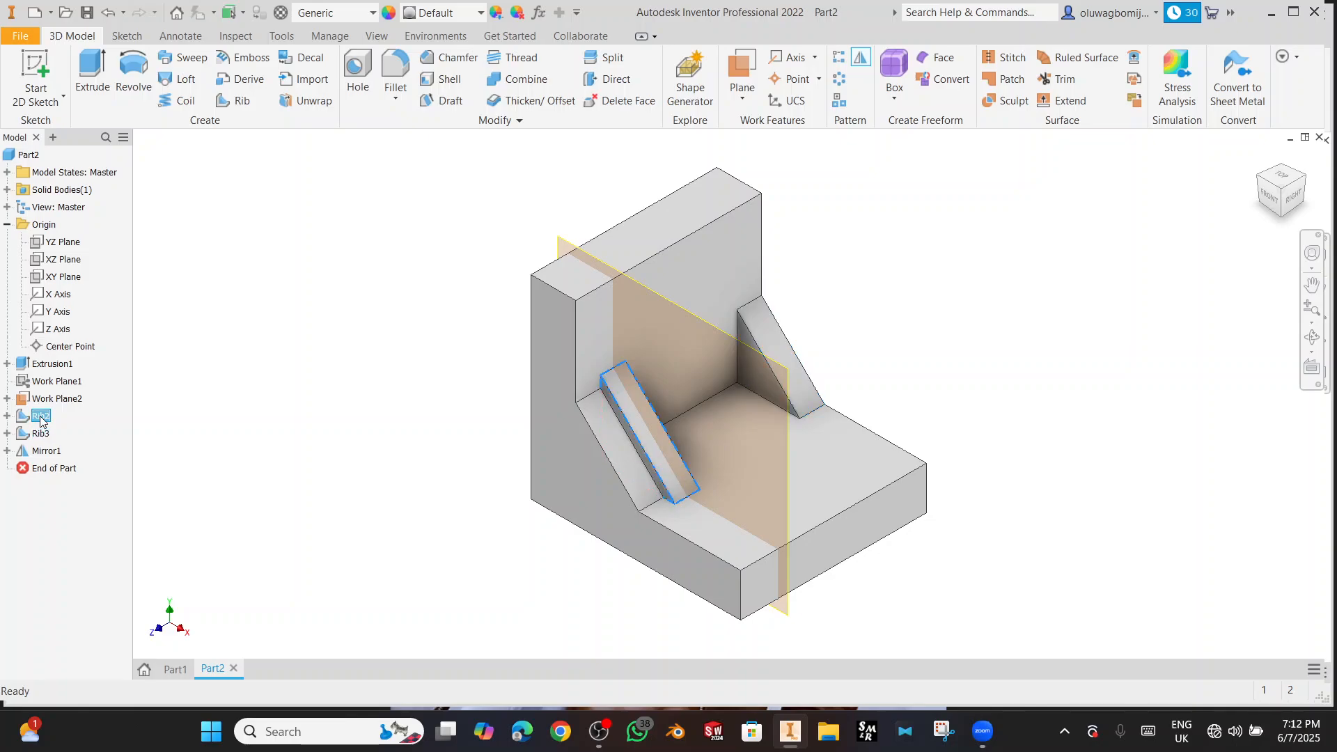
{"action": "left_click", "coordinate": [41, 416]}
{"action": "left_click", "coordinate": [23, 418]}
{"action": "key", "text": "Delete"}
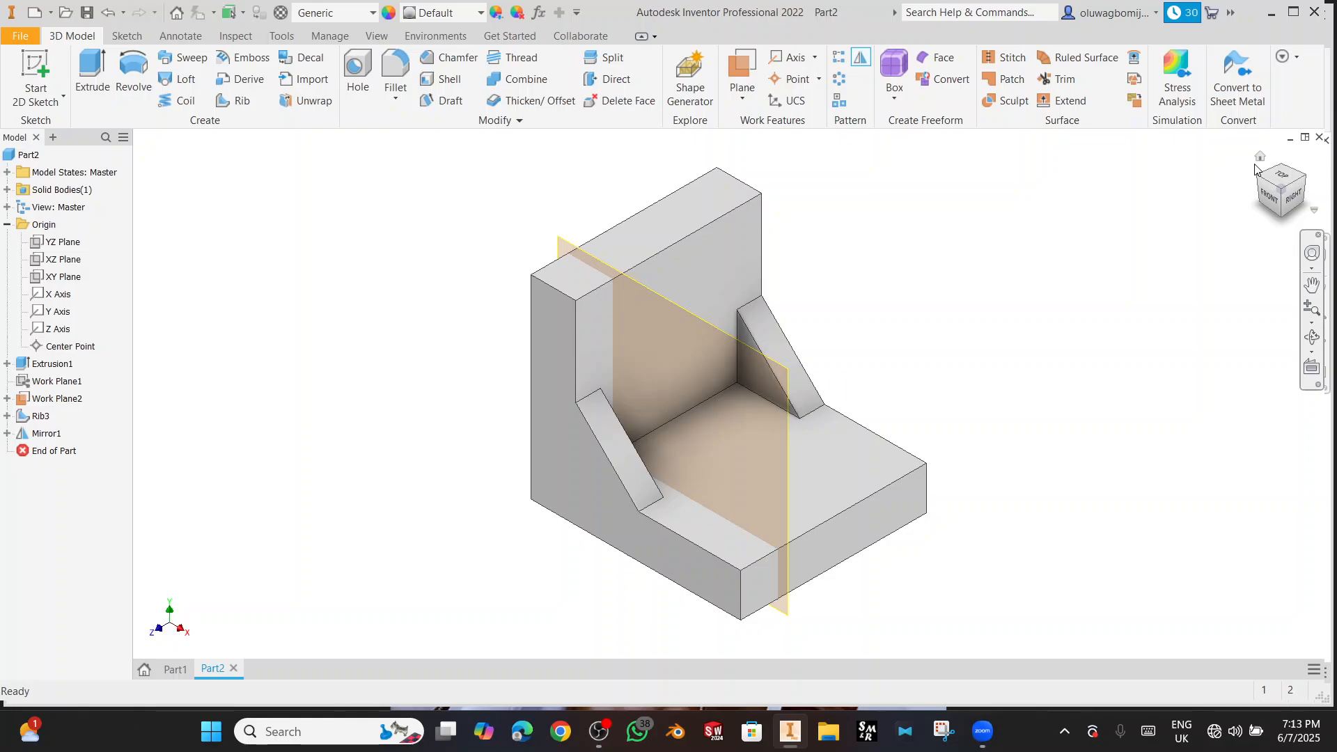
- Switch to the Part1 document, start a sketch on the XY plane and finish it without drawing anything
{"action": "left_click", "coordinate": [165, 675]}
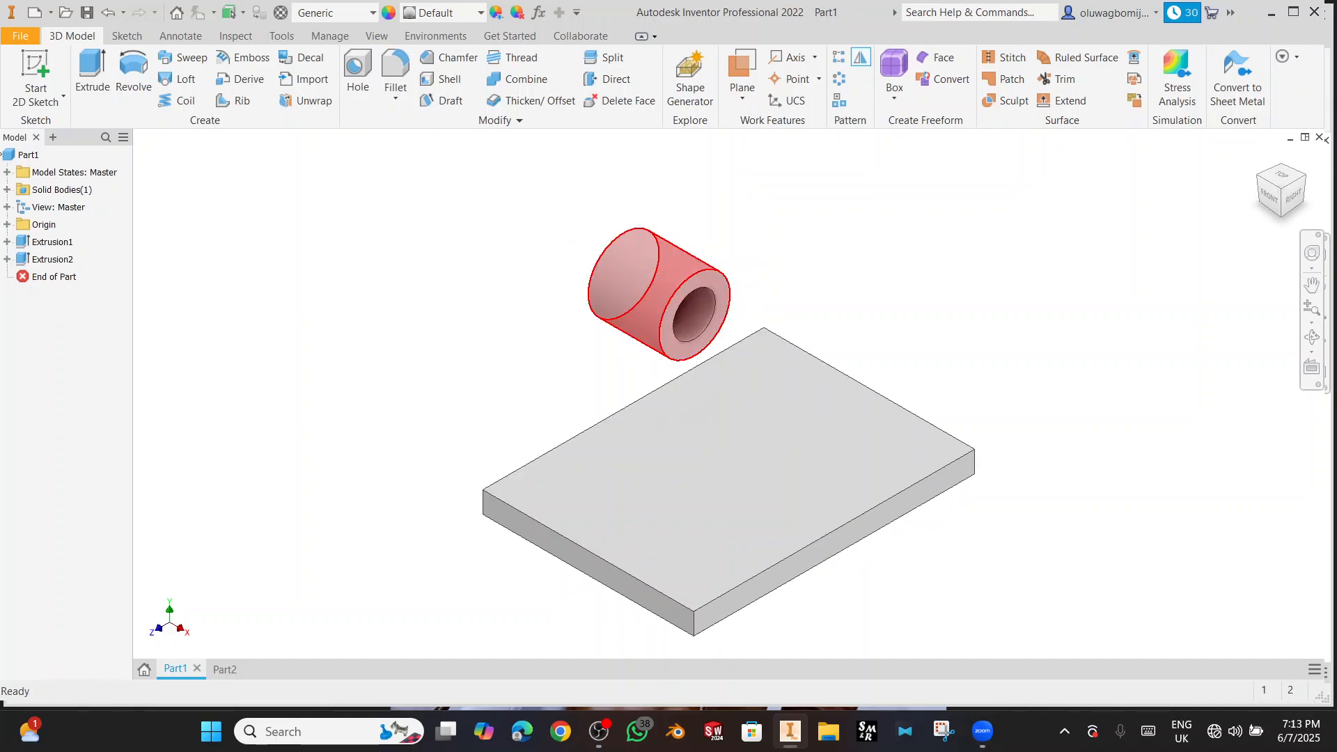
{"action": "left_click", "coordinate": [8, 225]}
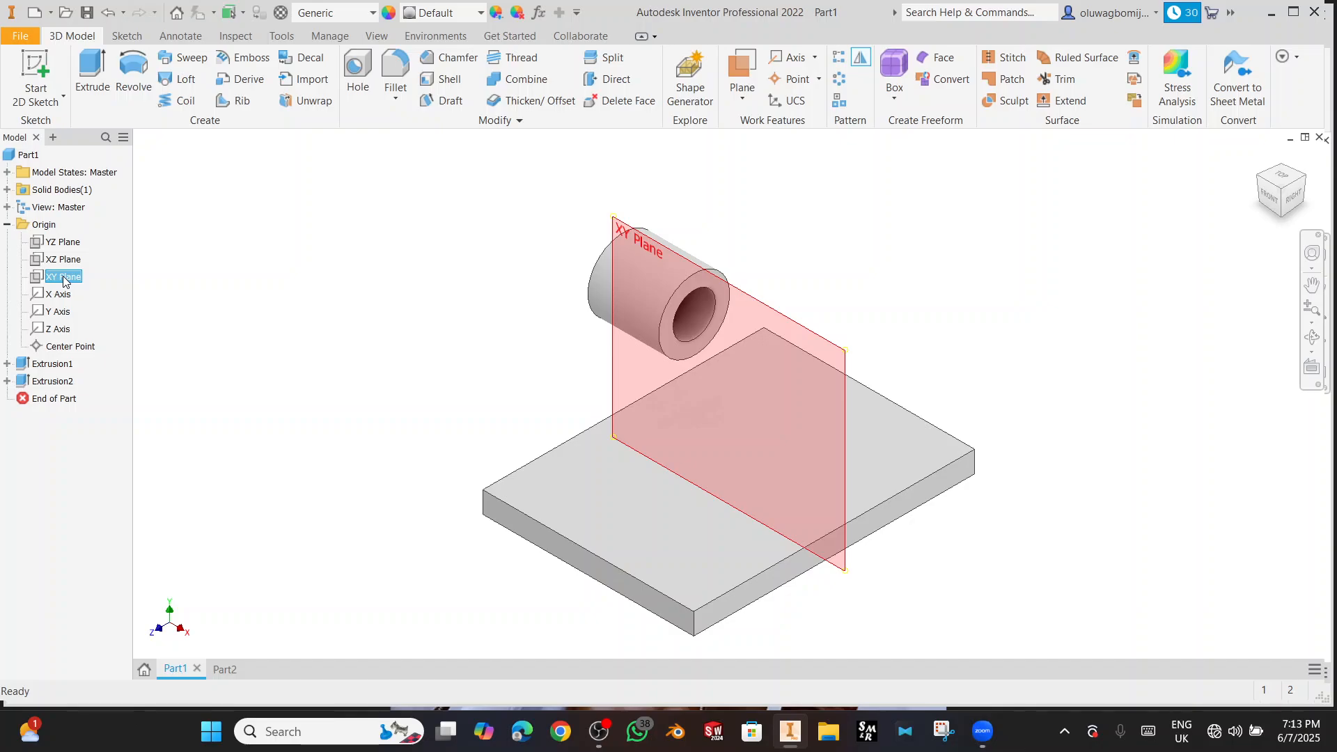
{"action": "left_click", "coordinate": [64, 277]}
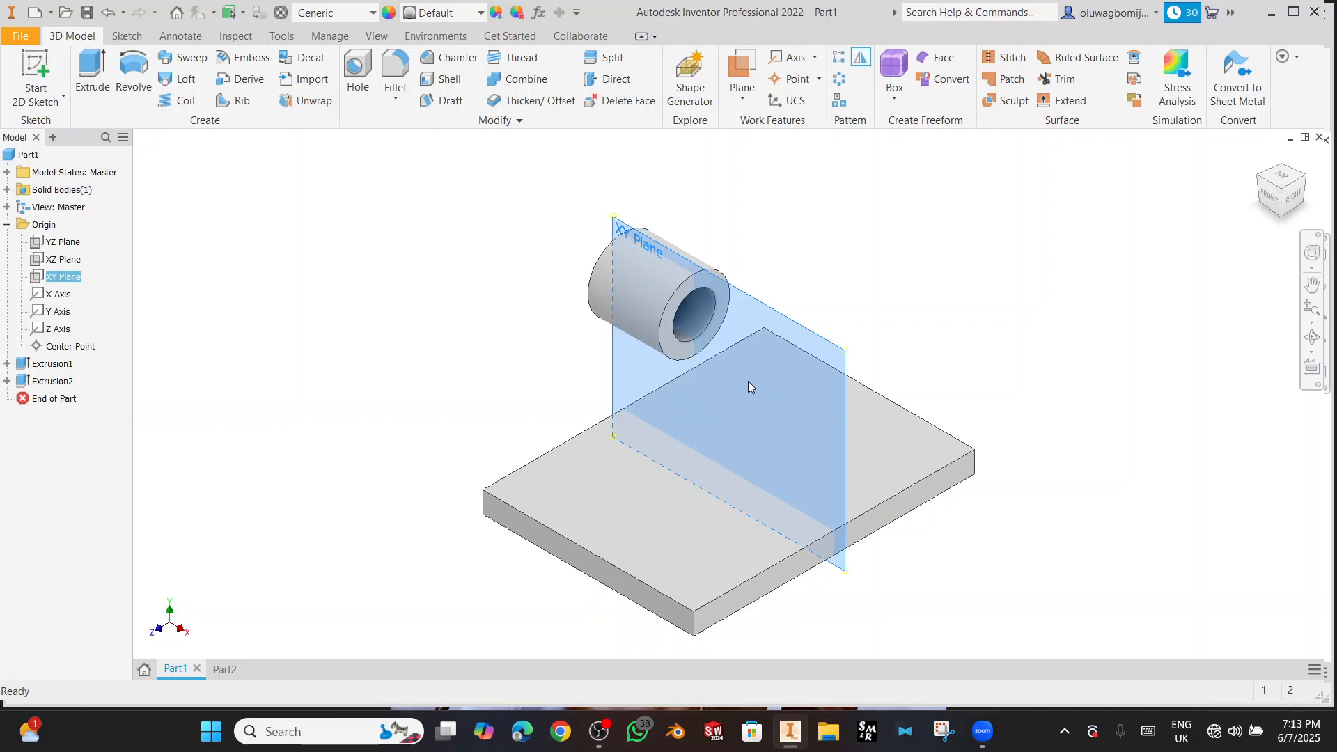
{"action": "key", "text": "Page_Up"}
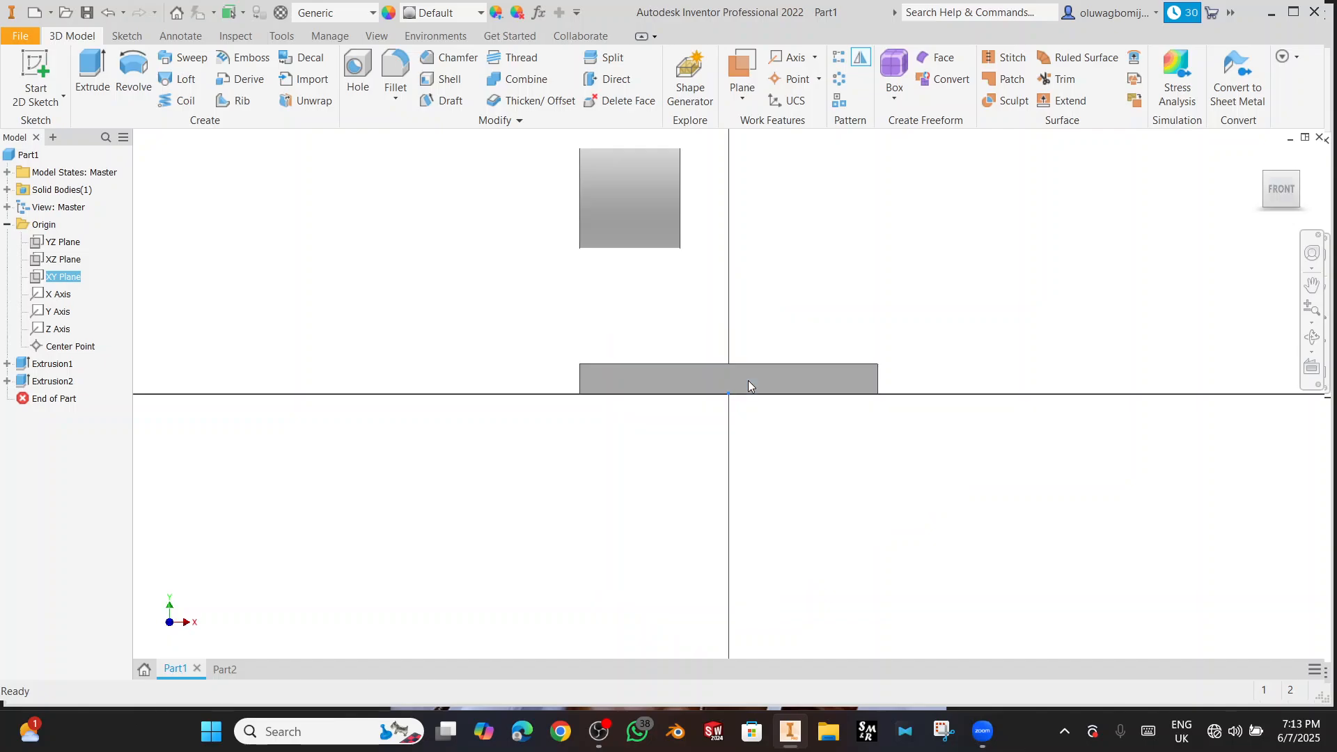
{"action": "key", "text": "s"}
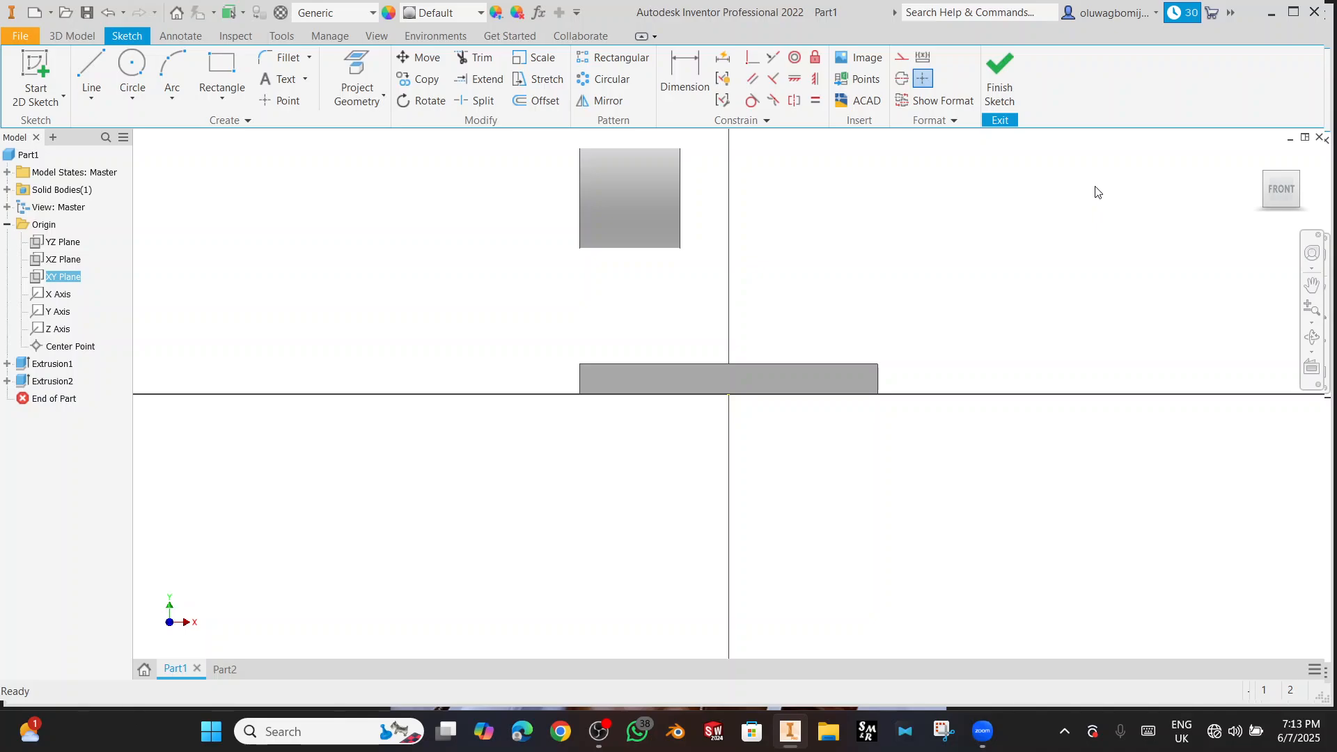
{"action": "left_click", "coordinate": [1000, 79]}
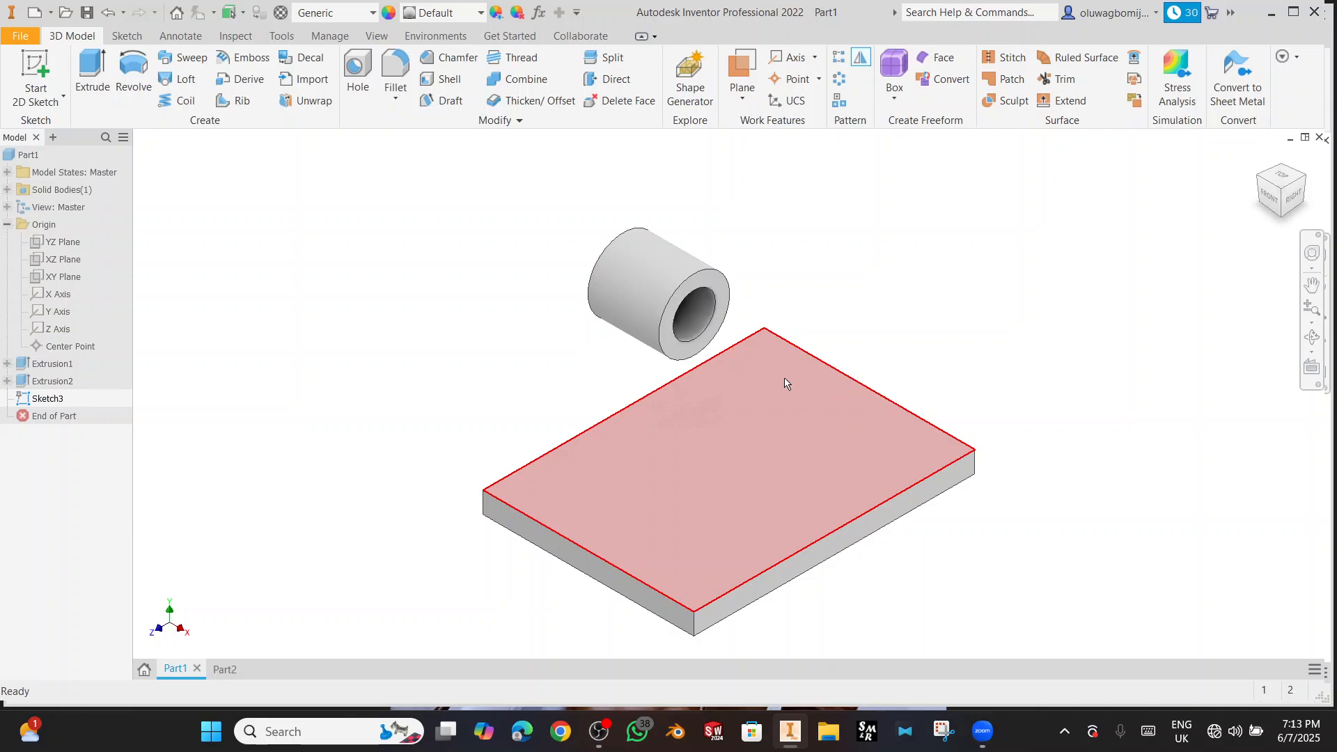
- On the part's left end, sketch two slanted lines from the plate's upper edge to the cylinder's outer circle, making both tangent to it
{"action": "key", "text": "s"}
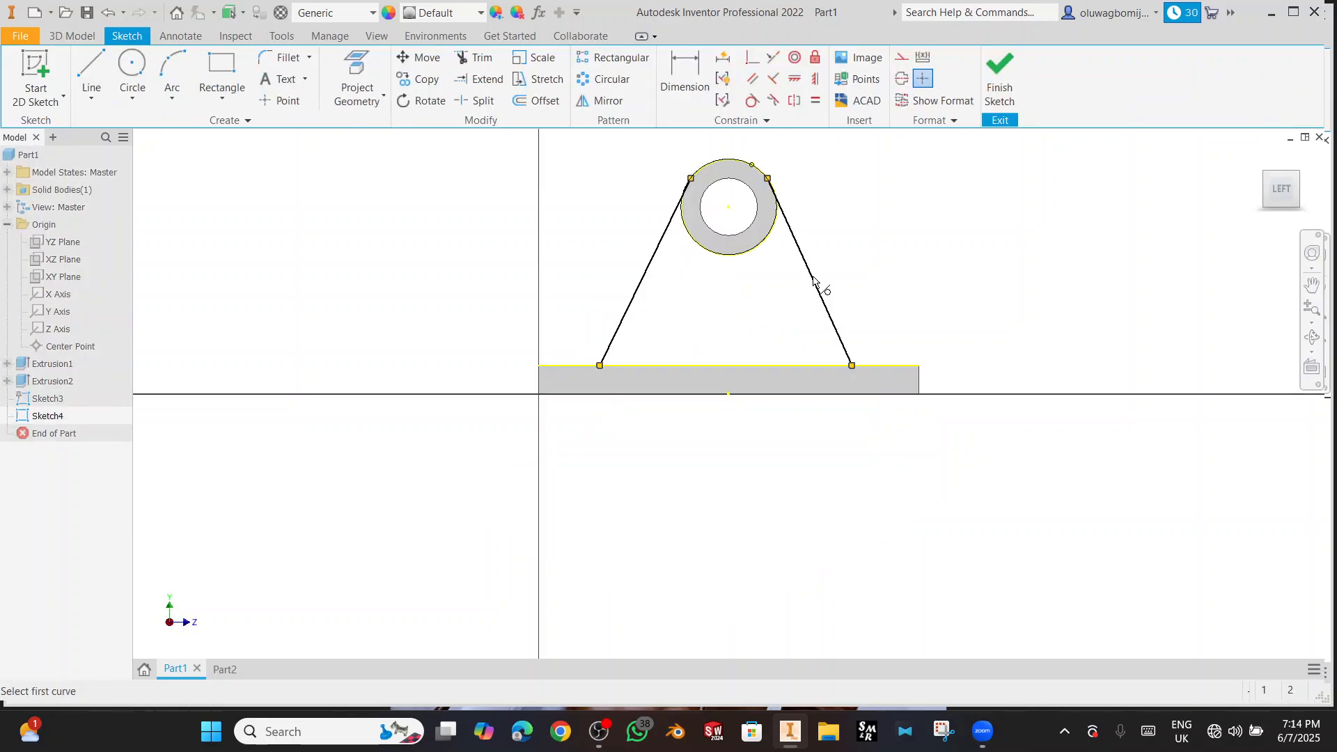
{"action": "left_click", "coordinate": [813, 279]}
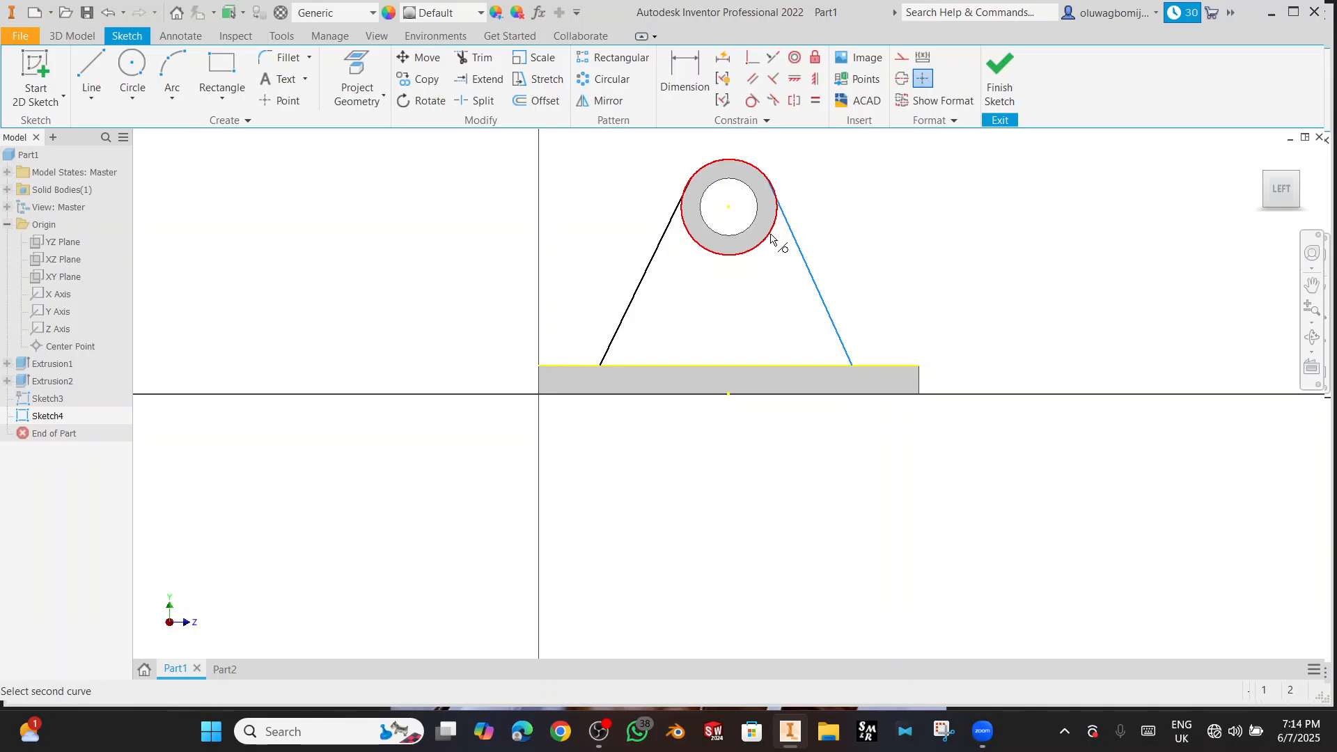
{"action": "left_click", "coordinate": [771, 239]}
{"action": "left_click", "coordinate": [666, 230]}
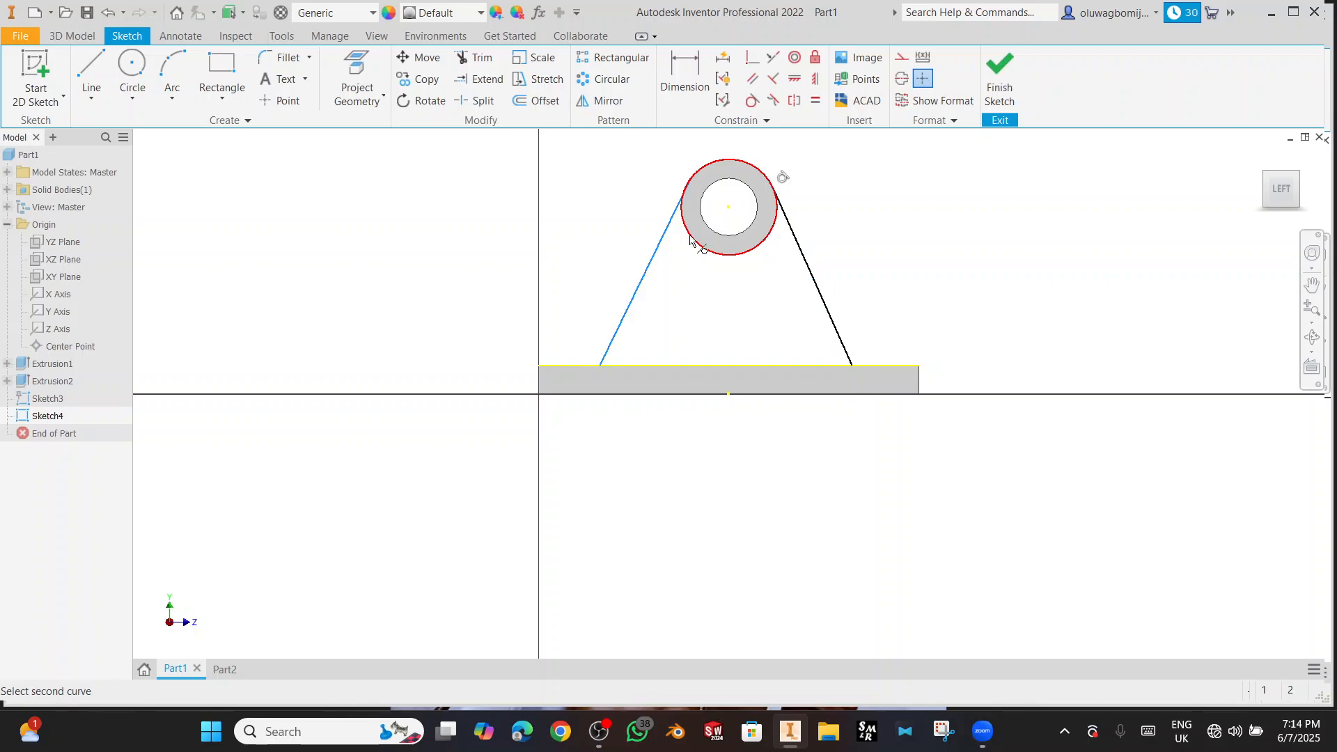
{"action": "left_click", "coordinate": [691, 238]}
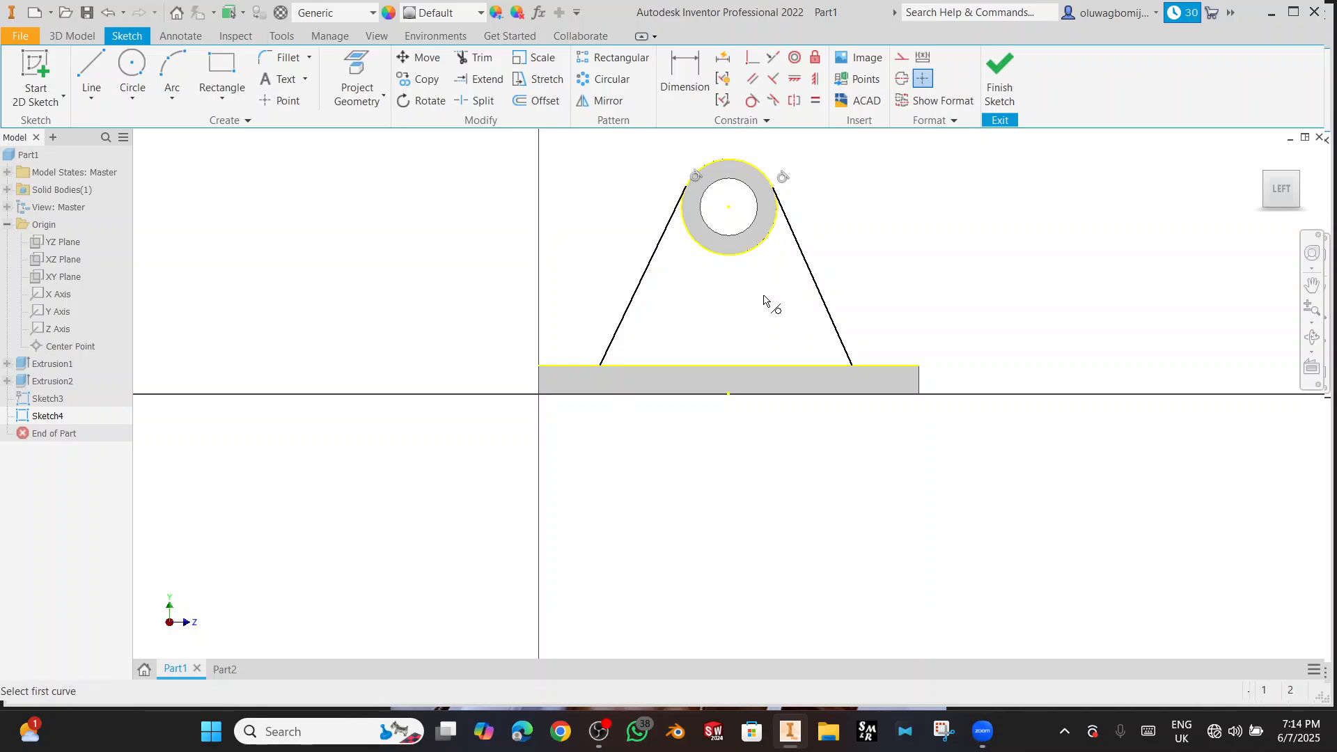
- Join the lower ends of the two tangent lines with a horizontal line along the plate's upper edge
{"action": "key", "text": "l"}
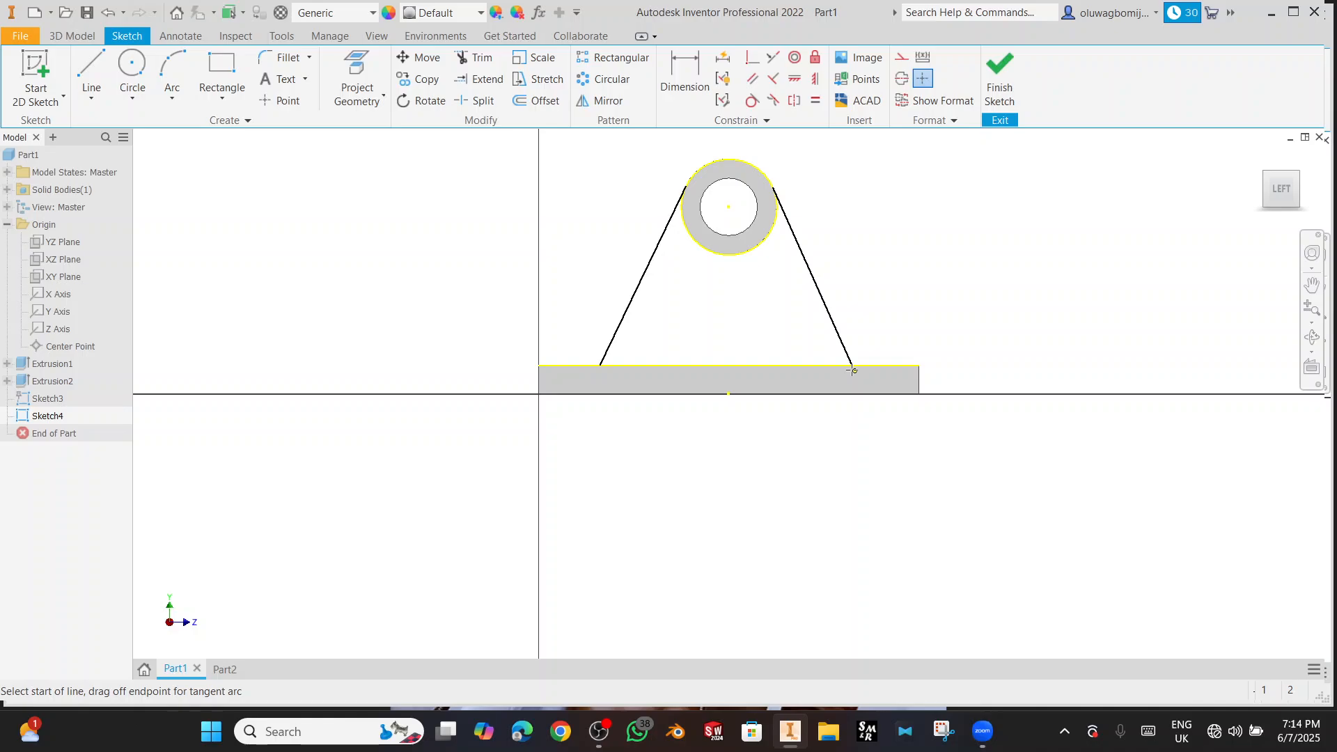
{"action": "left_click", "coordinate": [852, 367]}
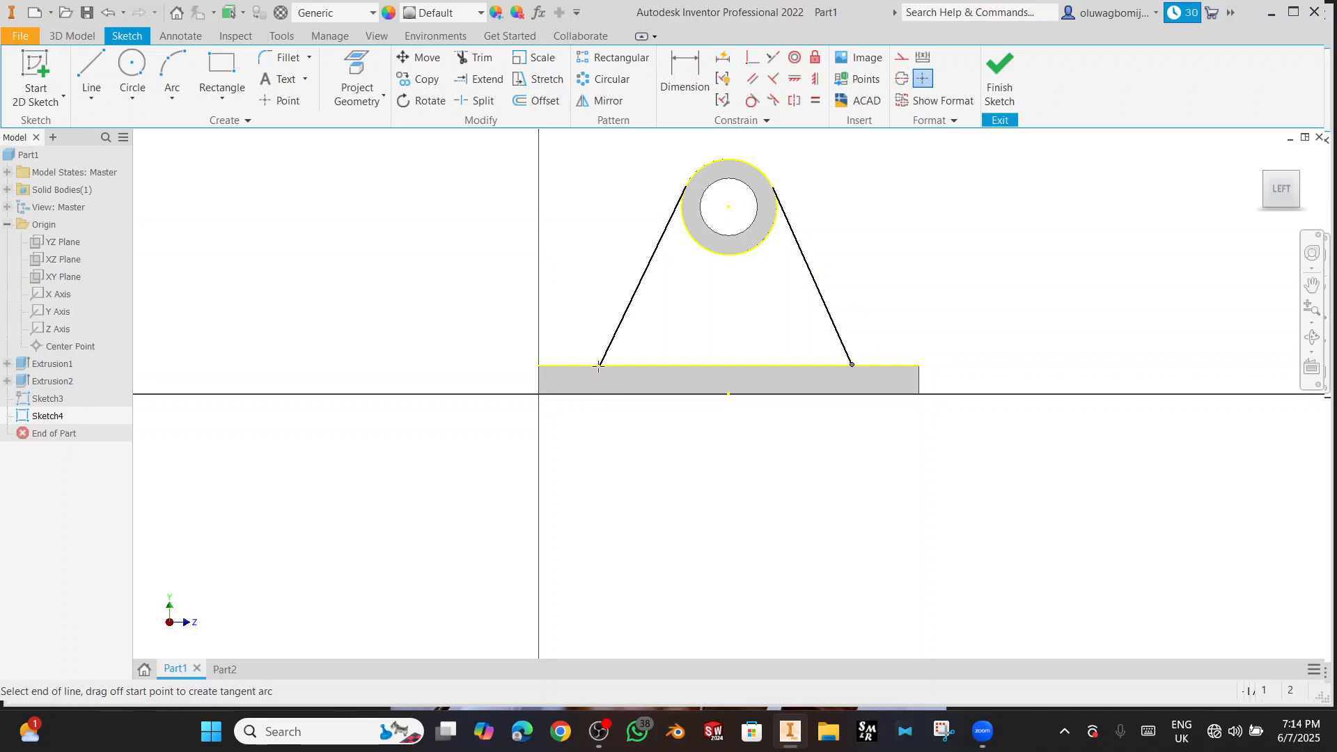
{"action": "left_click", "coordinate": [599, 366]}
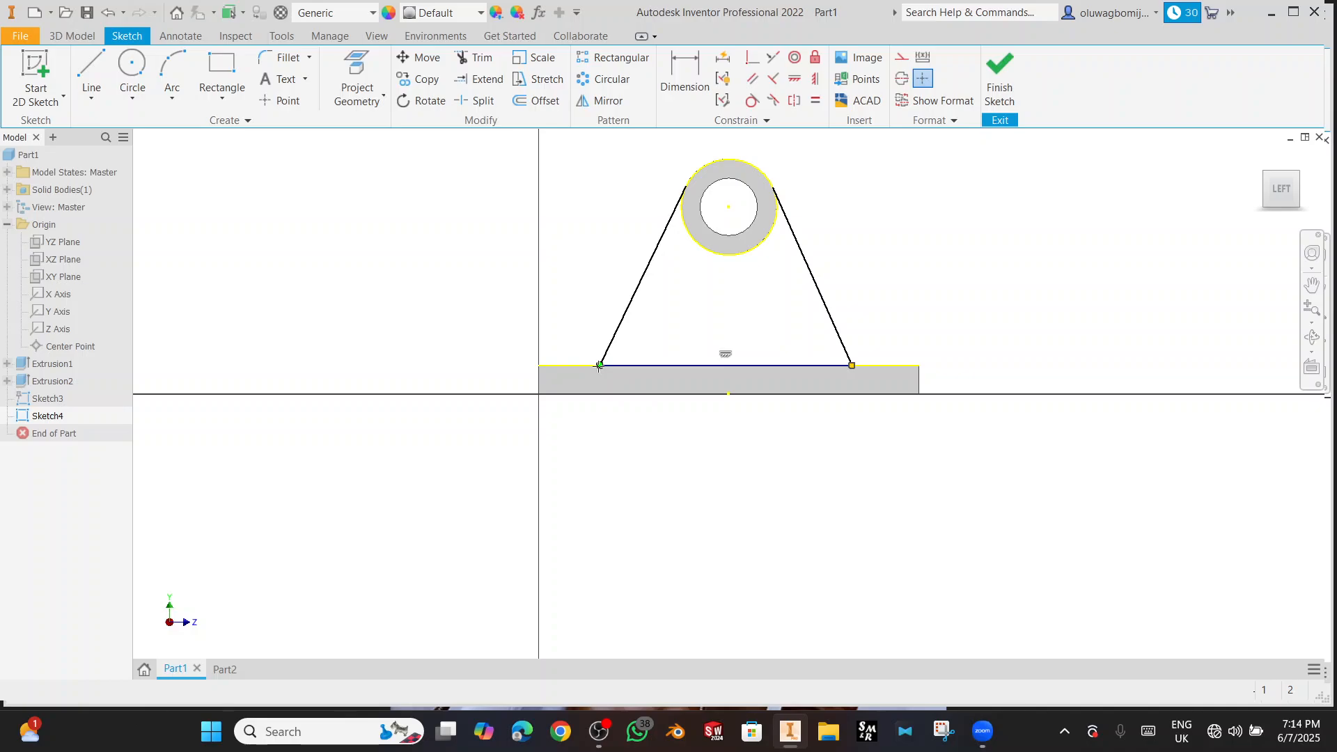
- Extrude the closed tangent profile inward over the base plate, about as thick as the plate, to form the cylinder's upright support
{"action": "key", "text": "F6"}
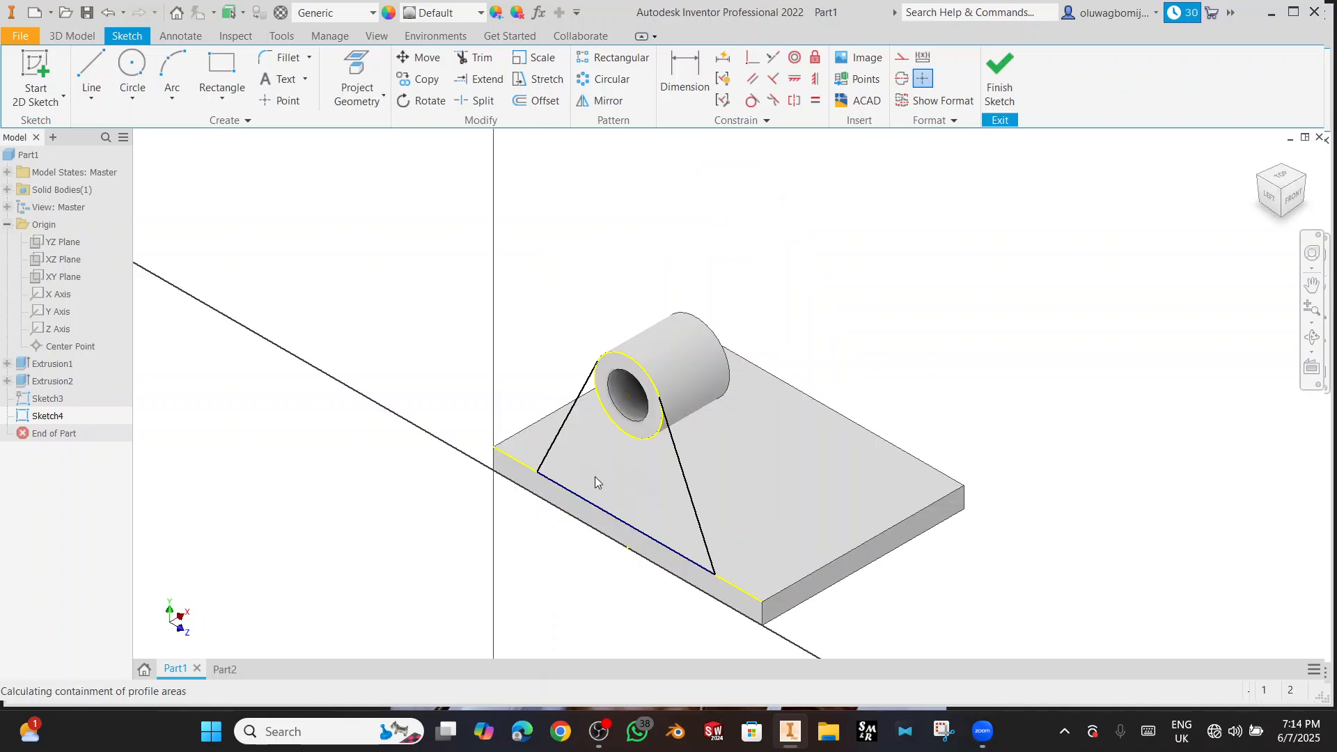
{"action": "left_click", "coordinate": [591, 416]}
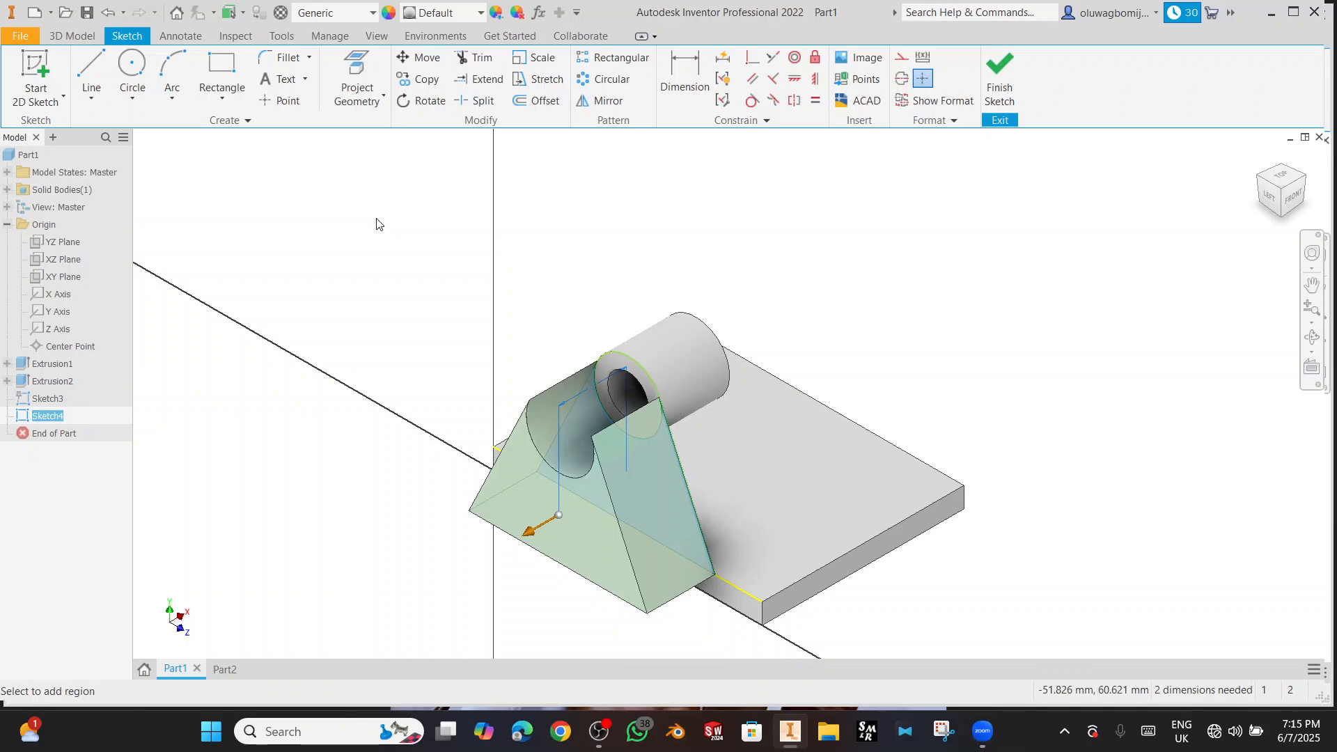
{"action": "type", "text": "-9"}
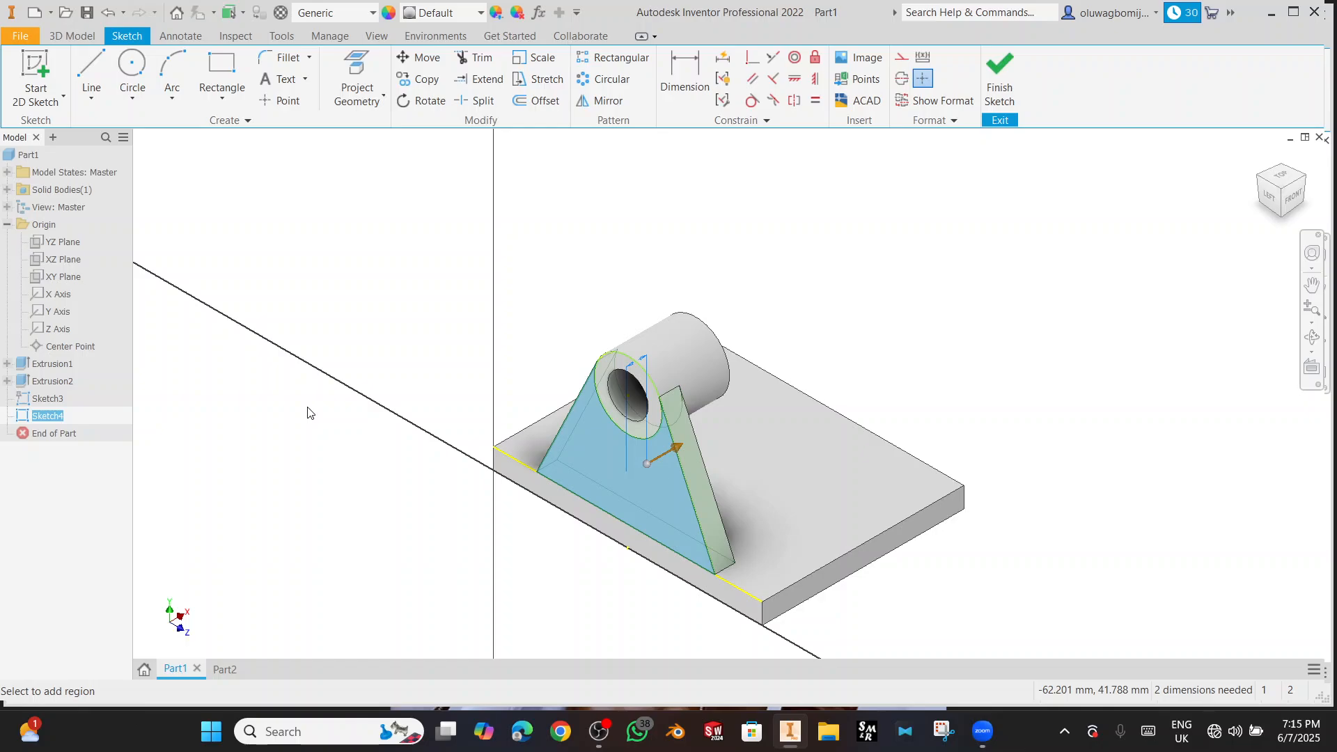
{"action": "left_click", "coordinate": [792, 399]}
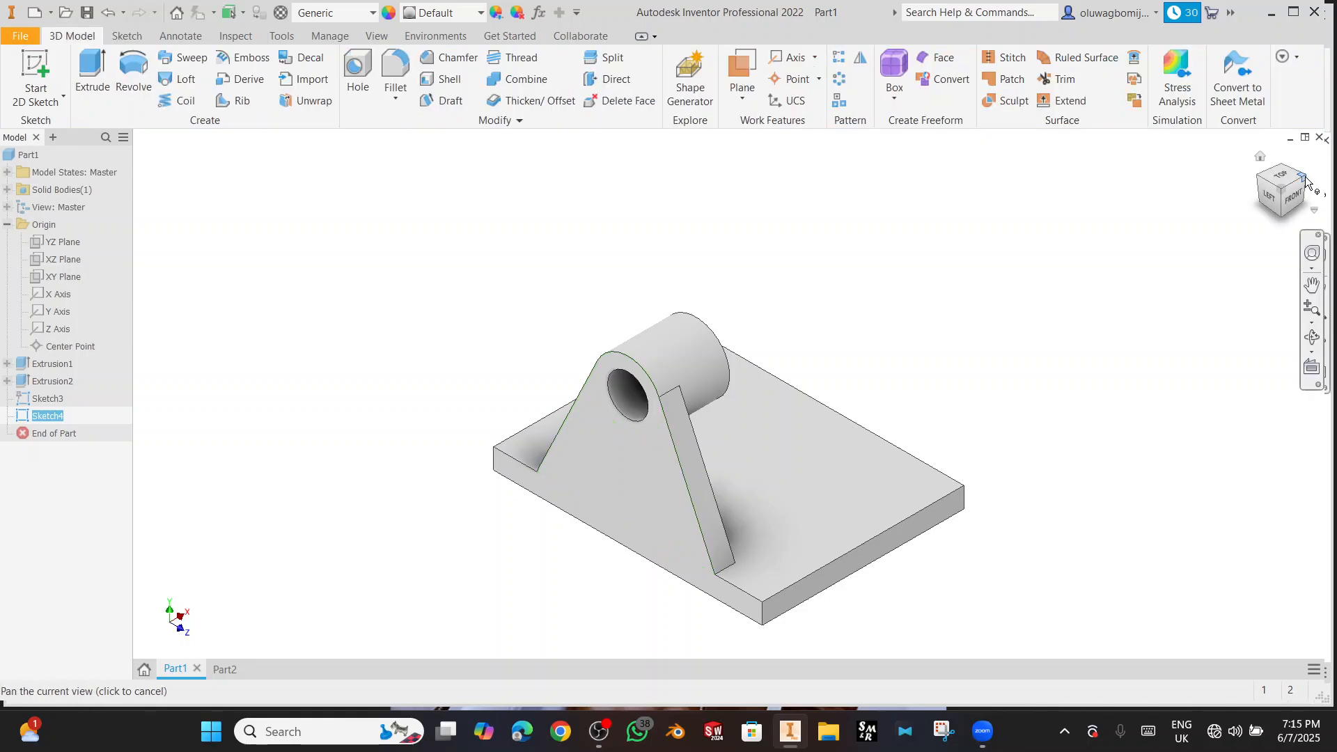
- Start a sketch on the XY plane and project the edge of the cylinder's free end into it
{"action": "left_click", "coordinate": [1304, 178]}
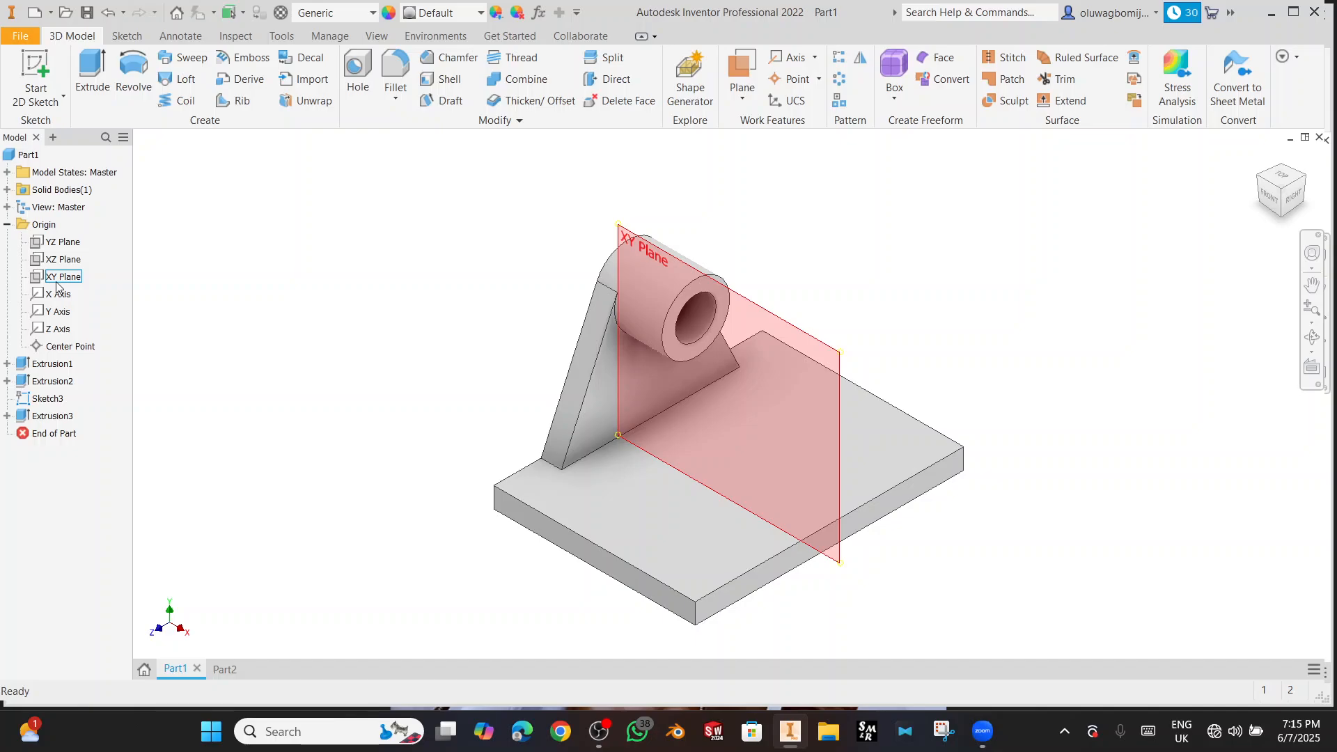
{"action": "left_click", "coordinate": [58, 278]}
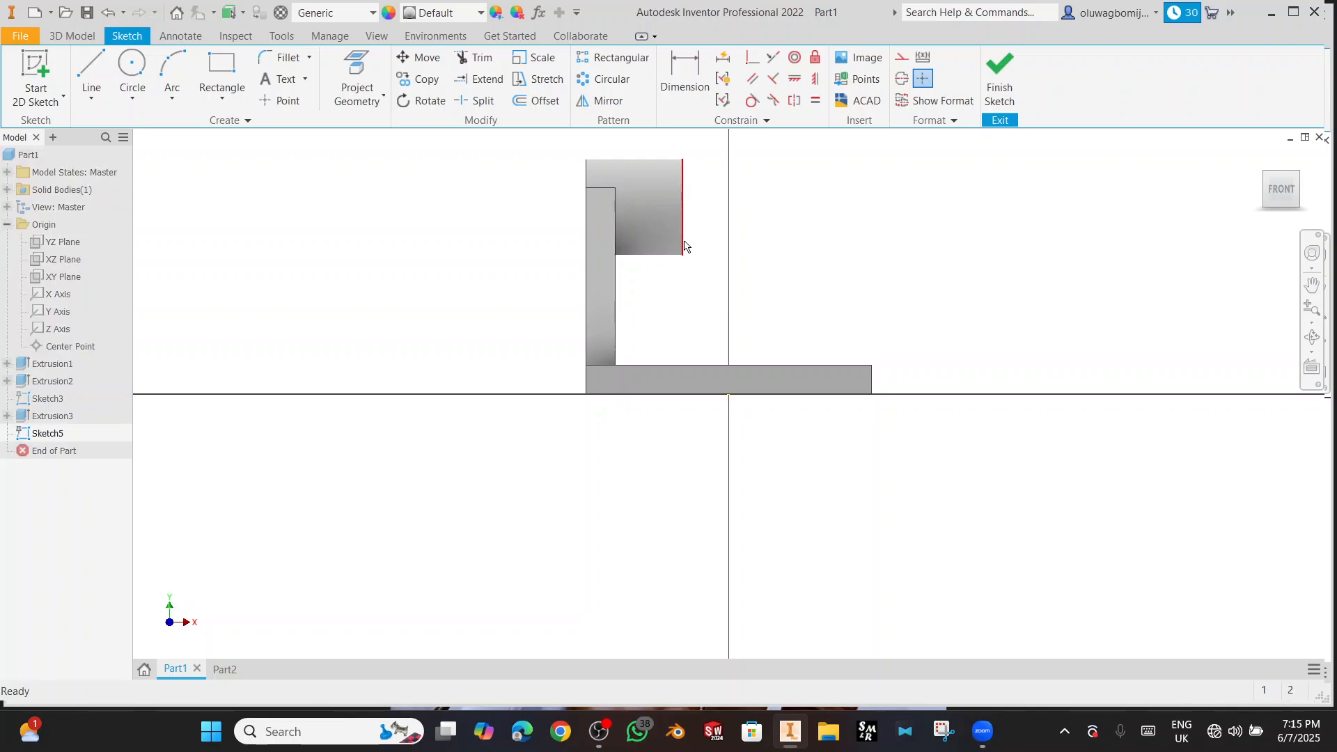
{"action": "left_click", "coordinate": [683, 245]}
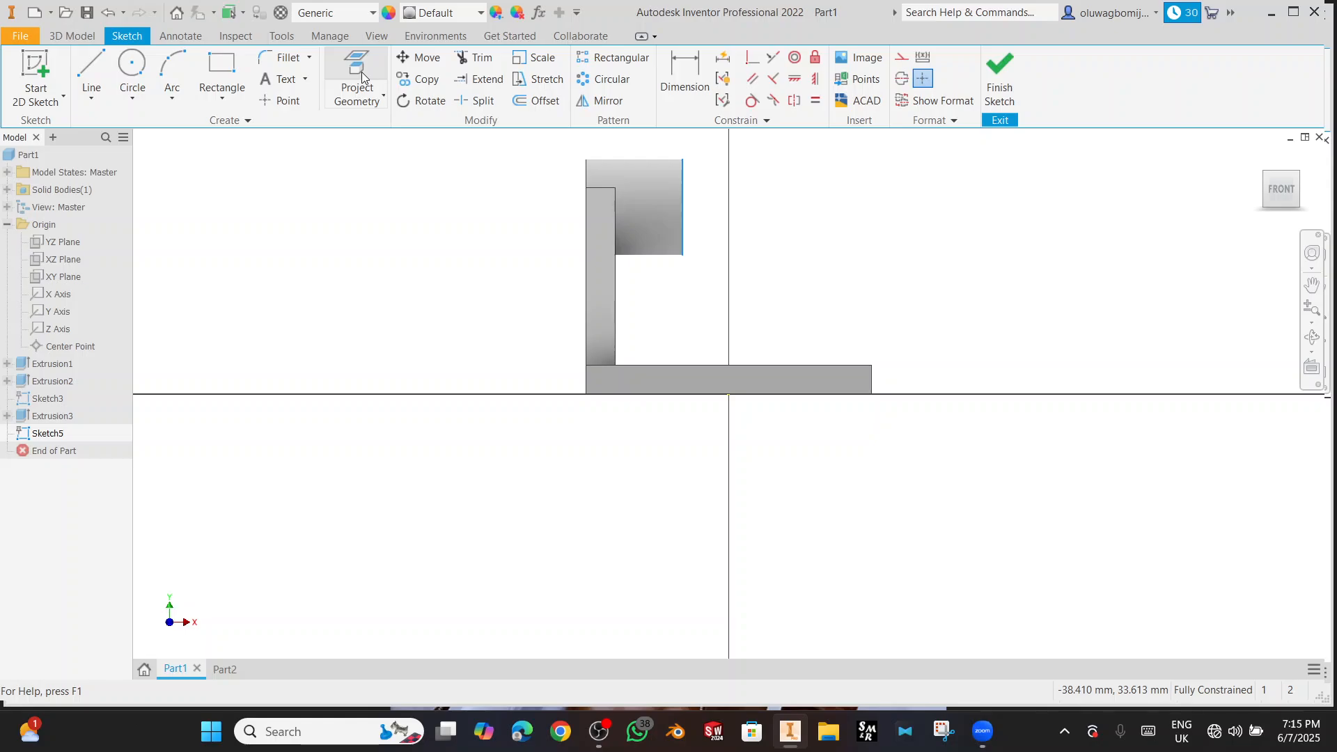
{"action": "left_click", "coordinate": [361, 76]}
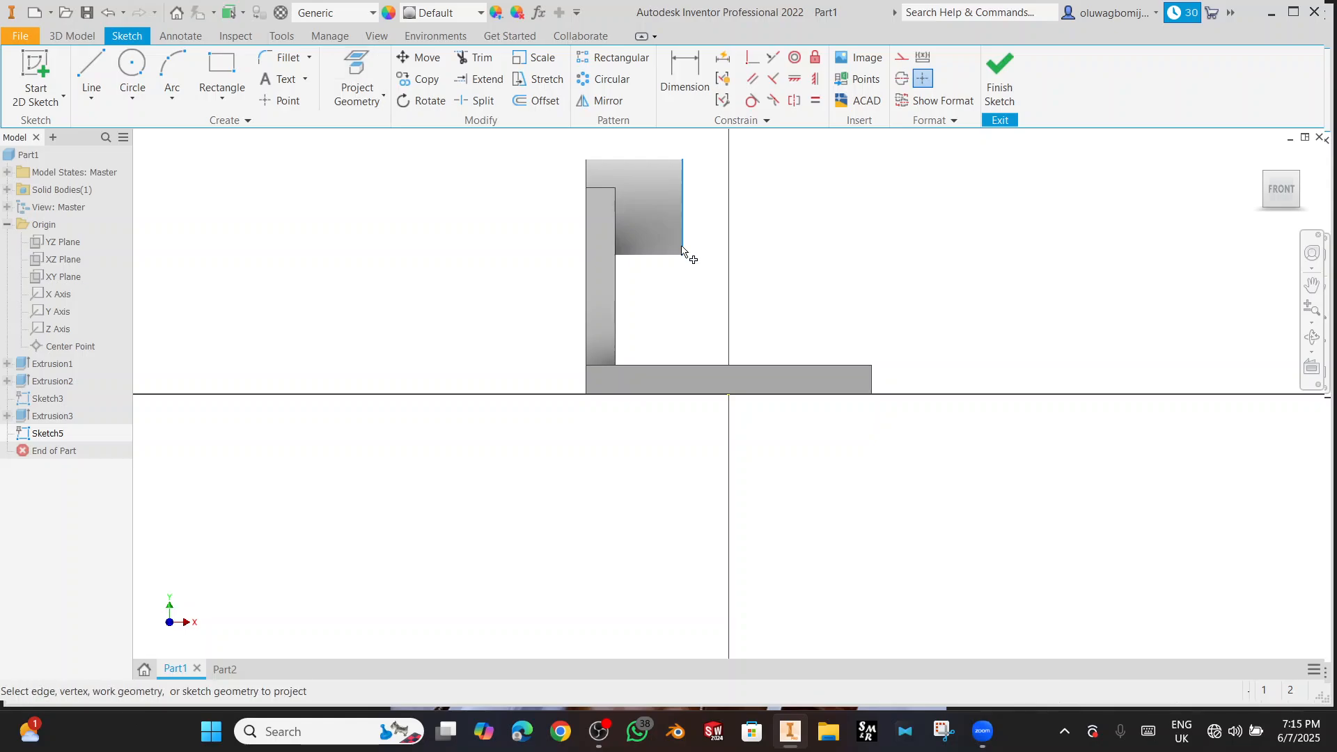
{"action": "left_click", "coordinate": [683, 249]}
{"action": "key", "text": "l"}
{"action": "left_click", "coordinate": [683, 255]}
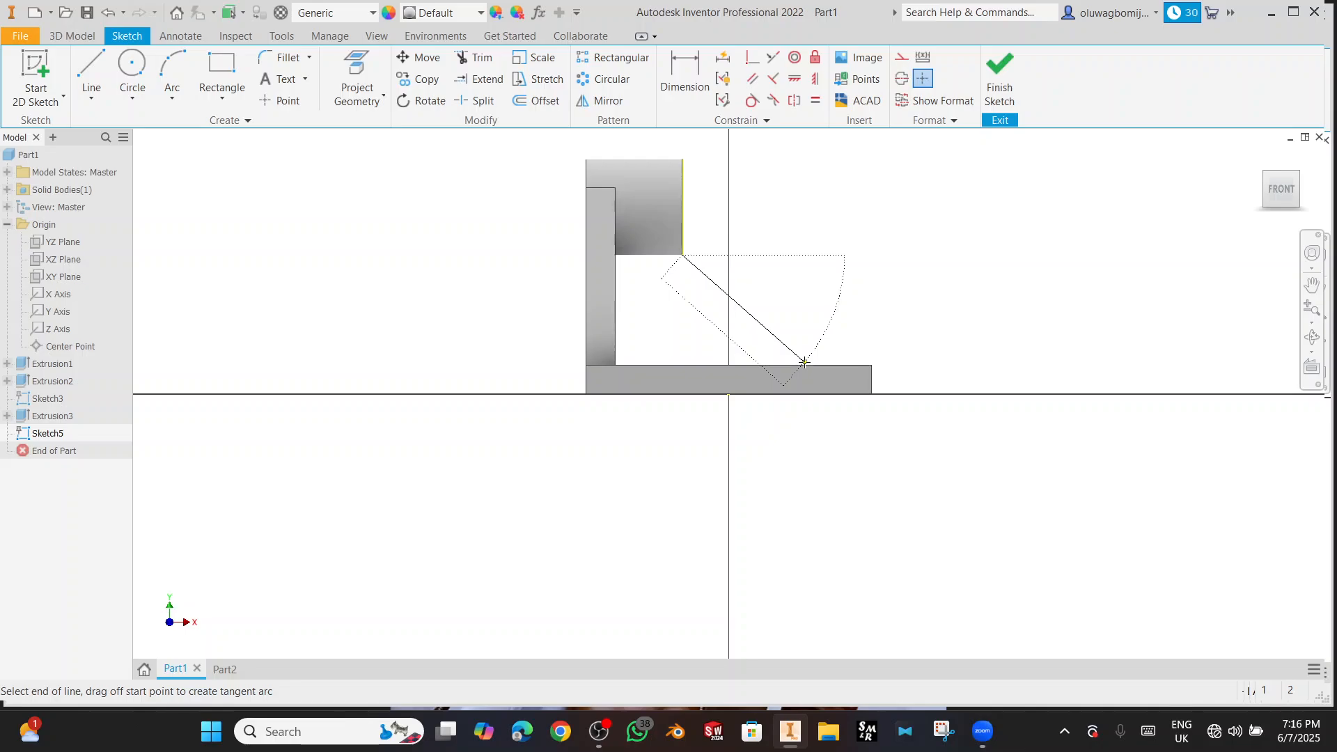
{"action": "key", "text": "Escape"}
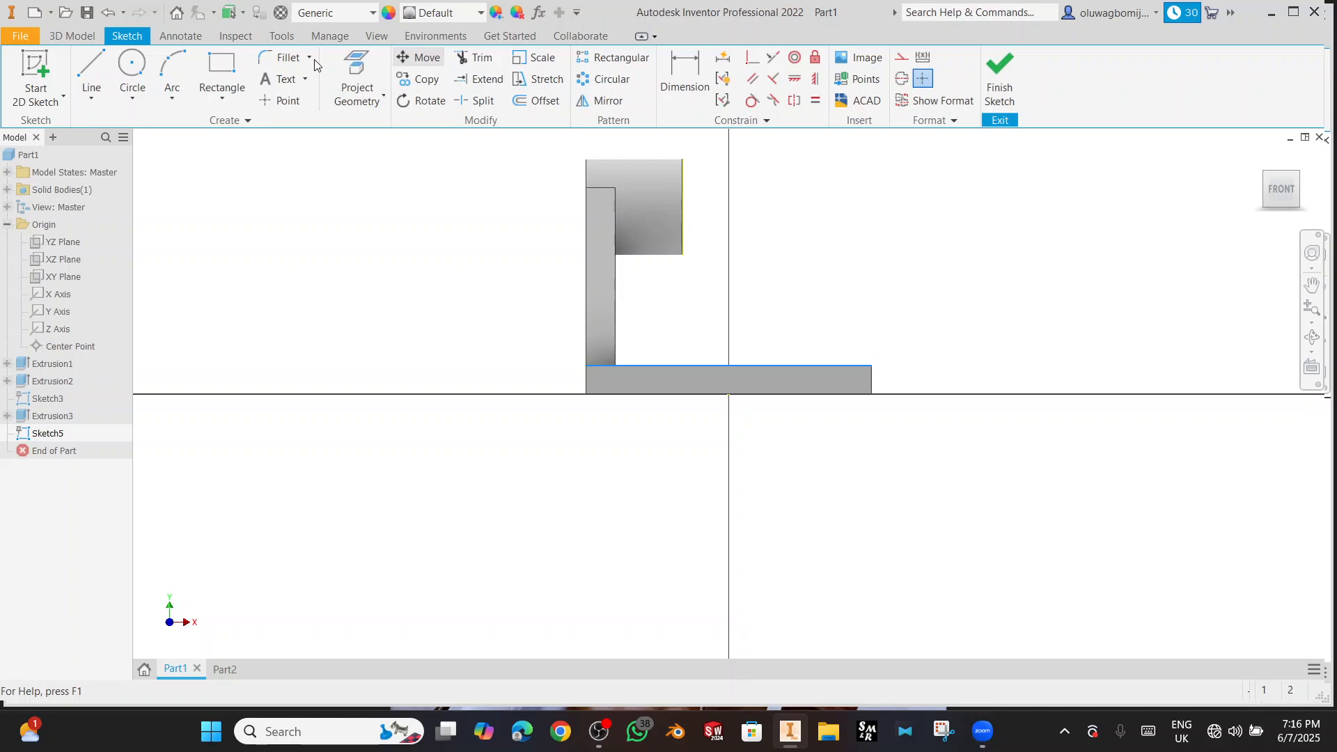
- Project the base plate's upper edge and draw a slanted line from the cylinder's lower free-end corner down to that edge
{"action": "key", "text": "p"}
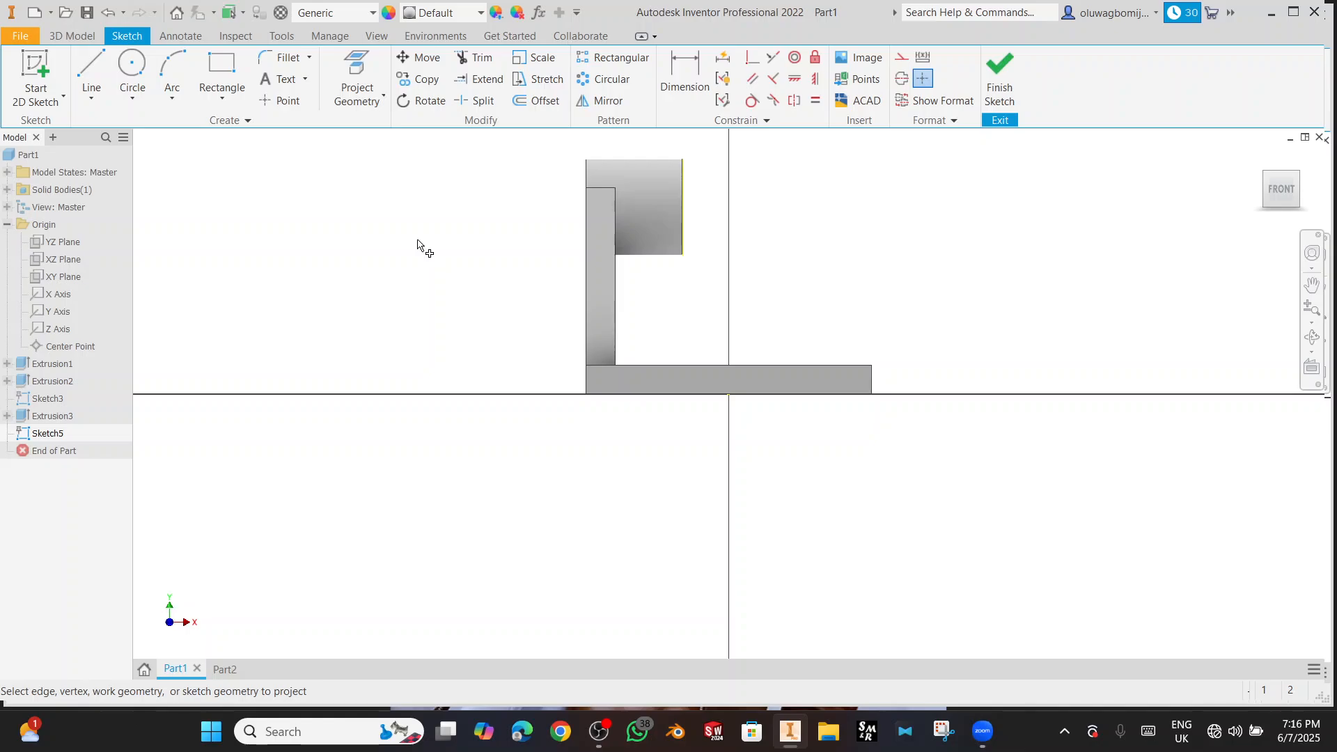
{"action": "key", "text": "l"}
{"action": "left_click", "coordinate": [683, 255]}
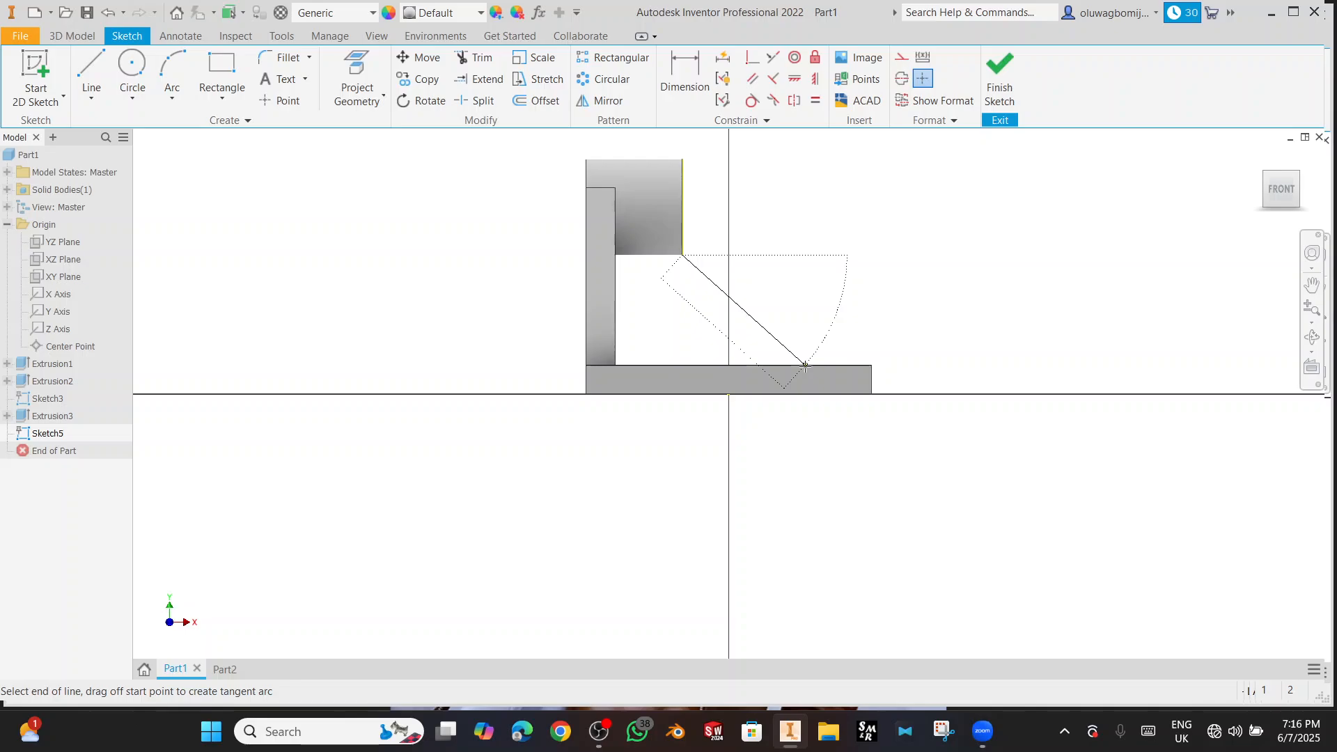
{"action": "left_click", "coordinate": [805, 366]}
{"action": "key", "text": "Escape"}
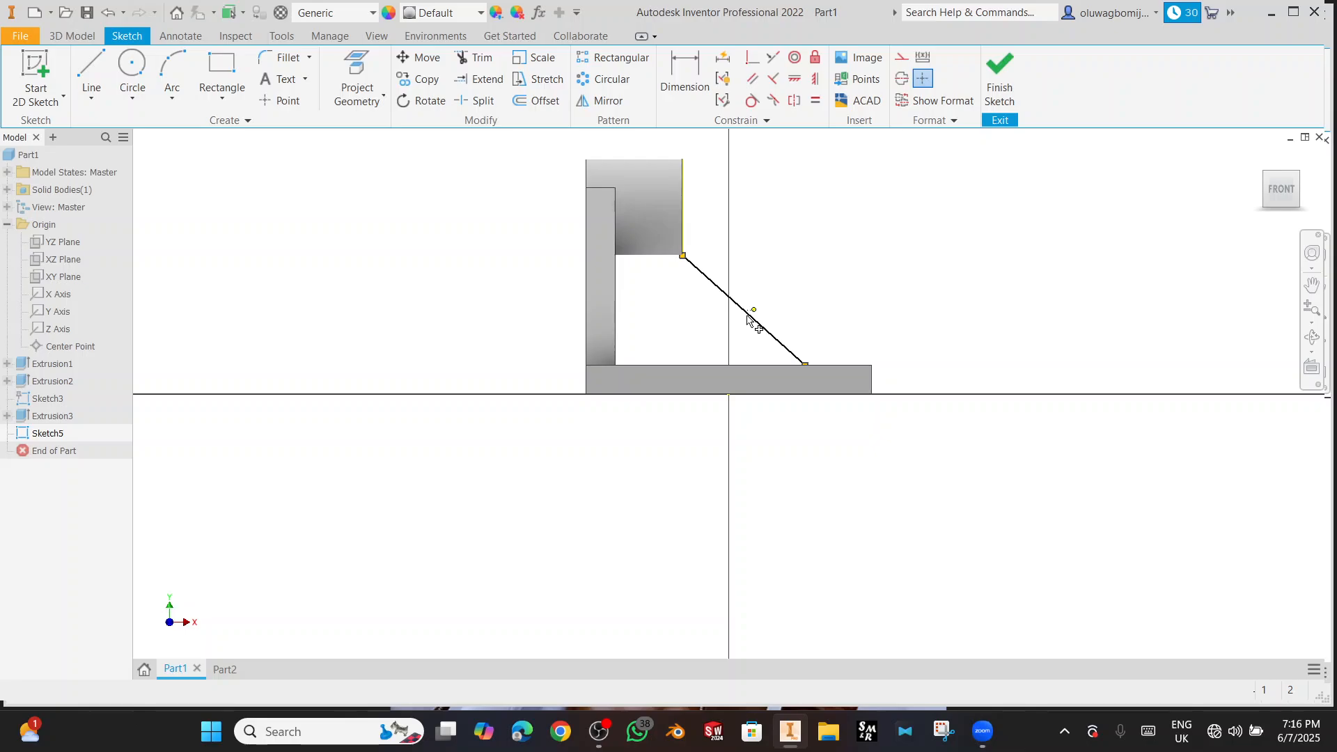
- Dimension the angle between the slanted line and the base plate's upper edge and set it to 45 degrees
{"action": "key", "text": "d"}
{"action": "left_click", "coordinate": [751, 321]}
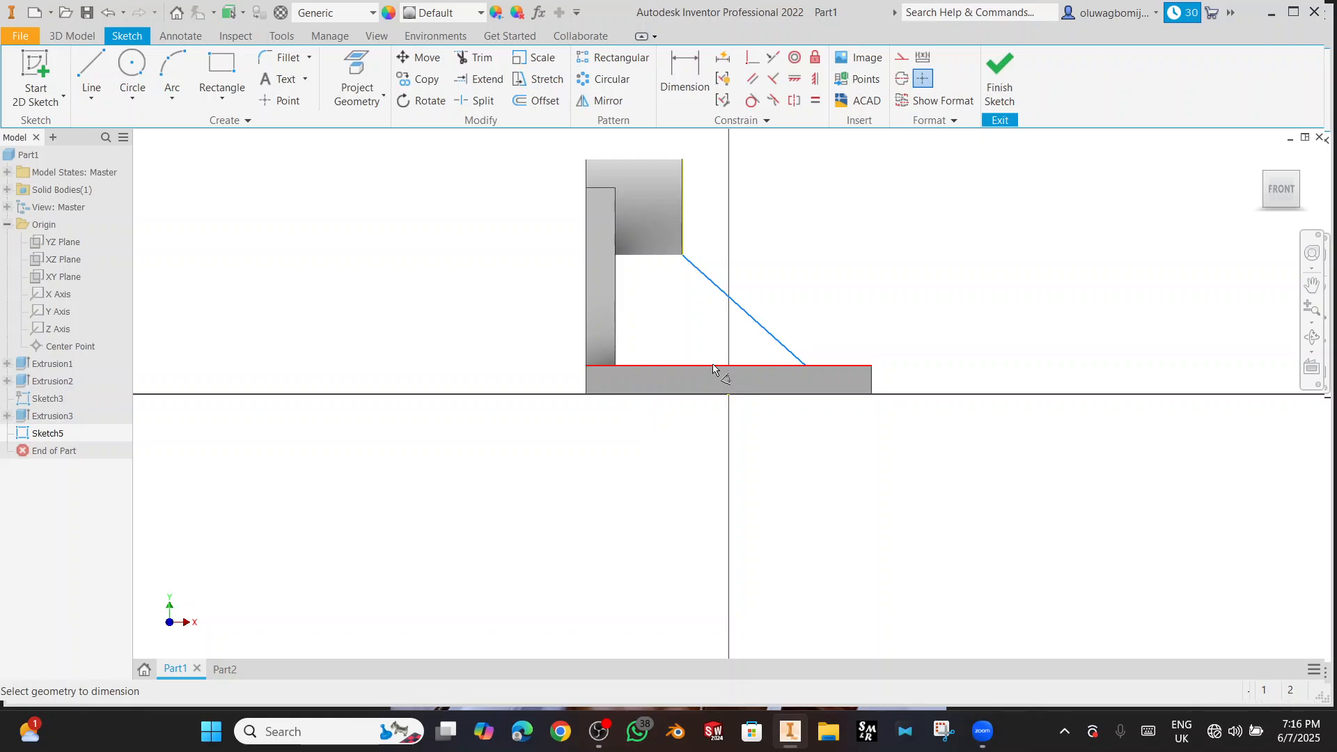
{"action": "left_click", "coordinate": [713, 367]}
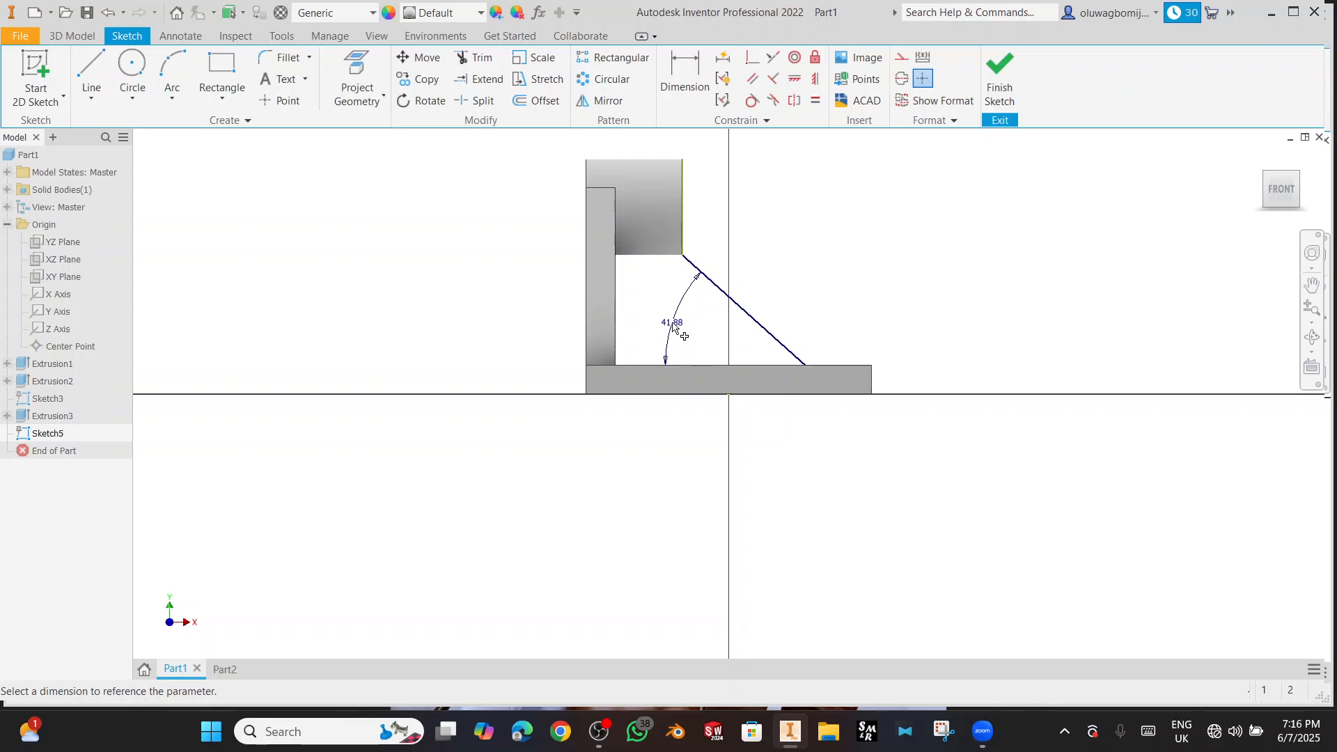
{"action": "key", "text": "Return"}
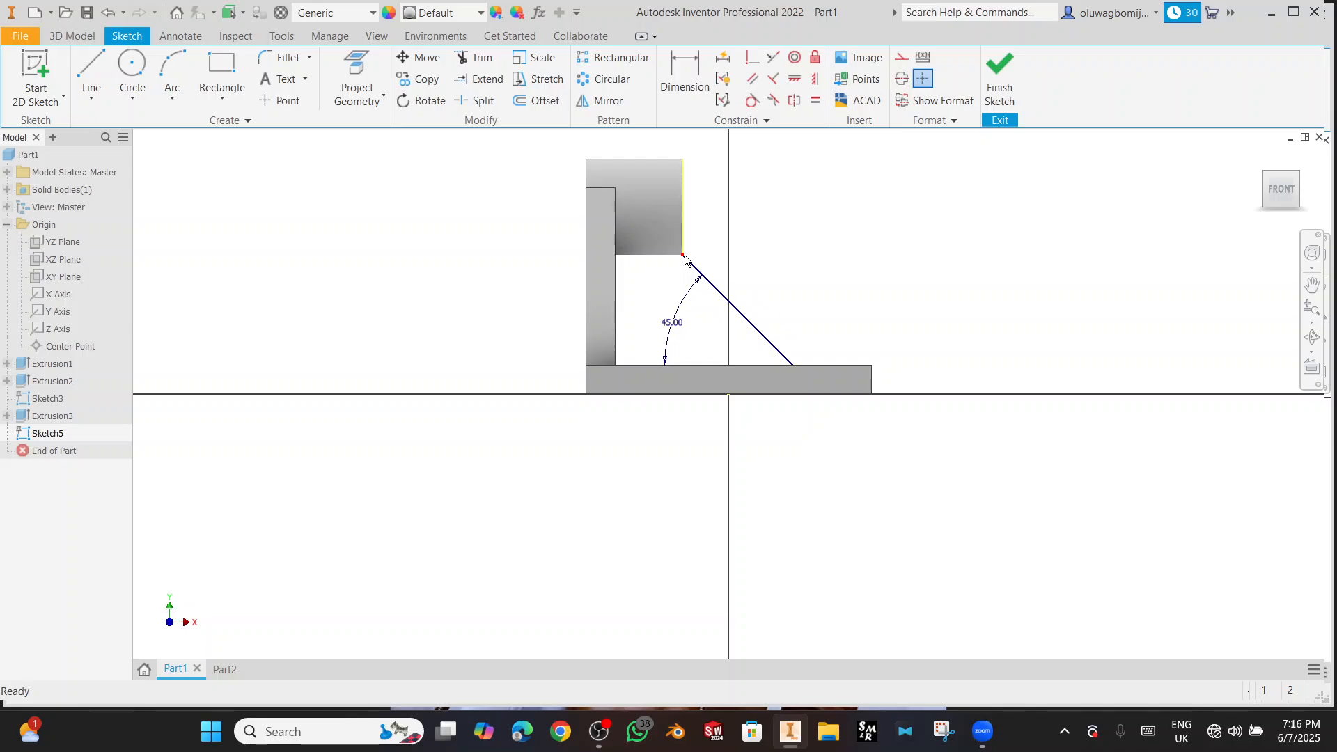
- Redraw the slanted line from the cylinder's lower corner to its lower endpoint on the base plate, and finish the sketch
{"action": "scroll", "coordinate": [684, 256], "scroll_direction": "up", "scroll_amount": 3}
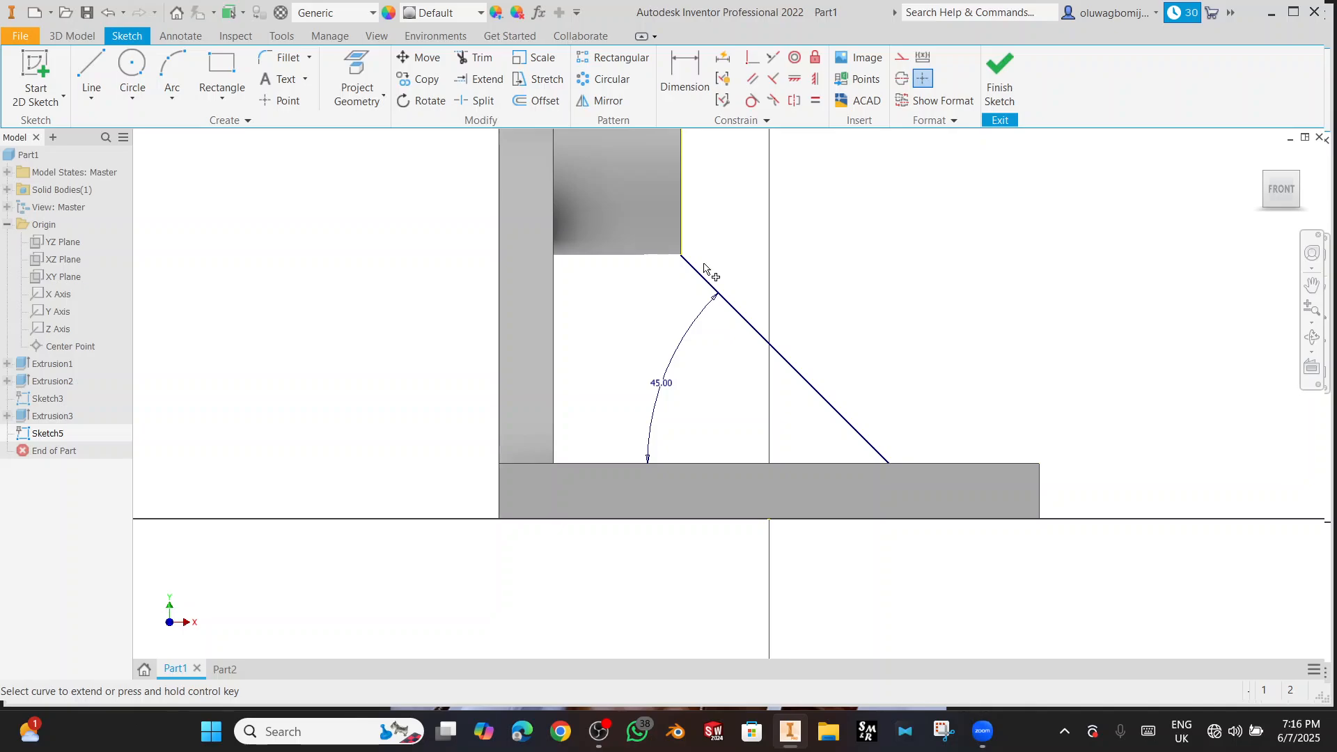
{"action": "key", "text": "l"}
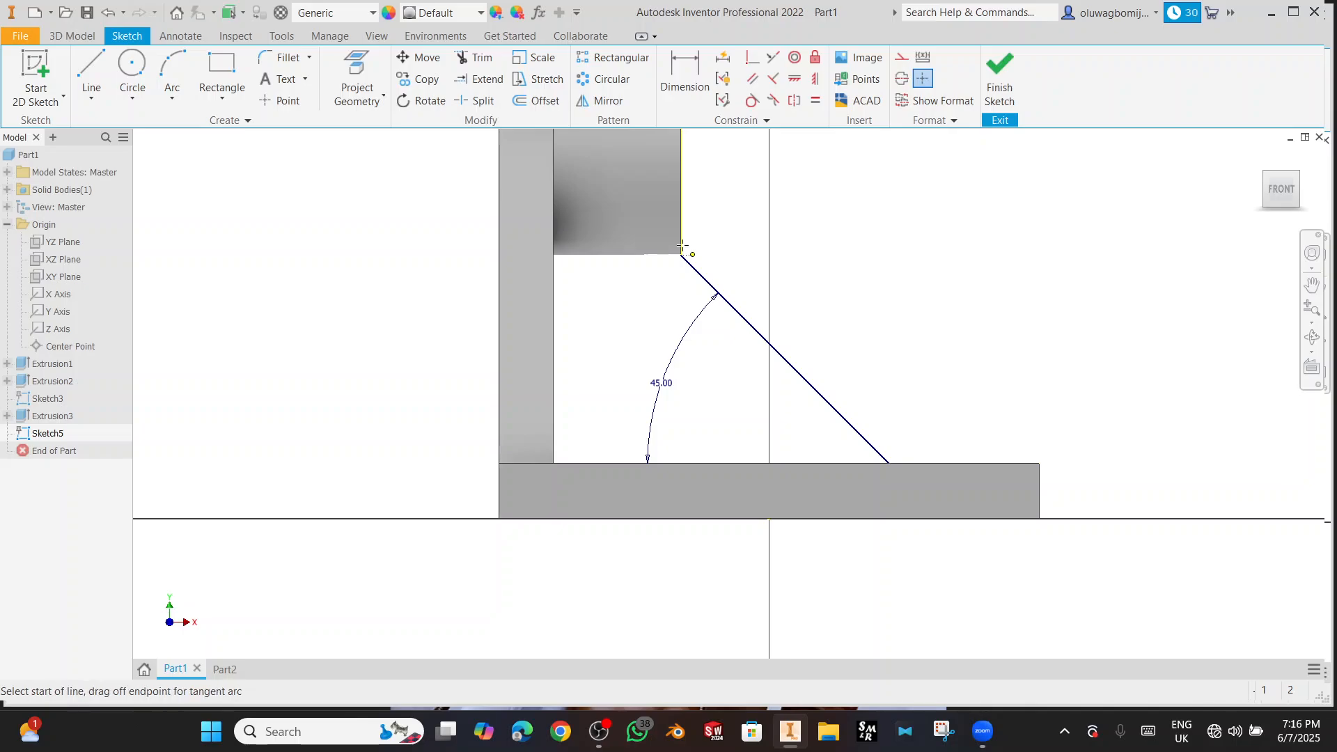
{"action": "left_click", "coordinate": [684, 253]}
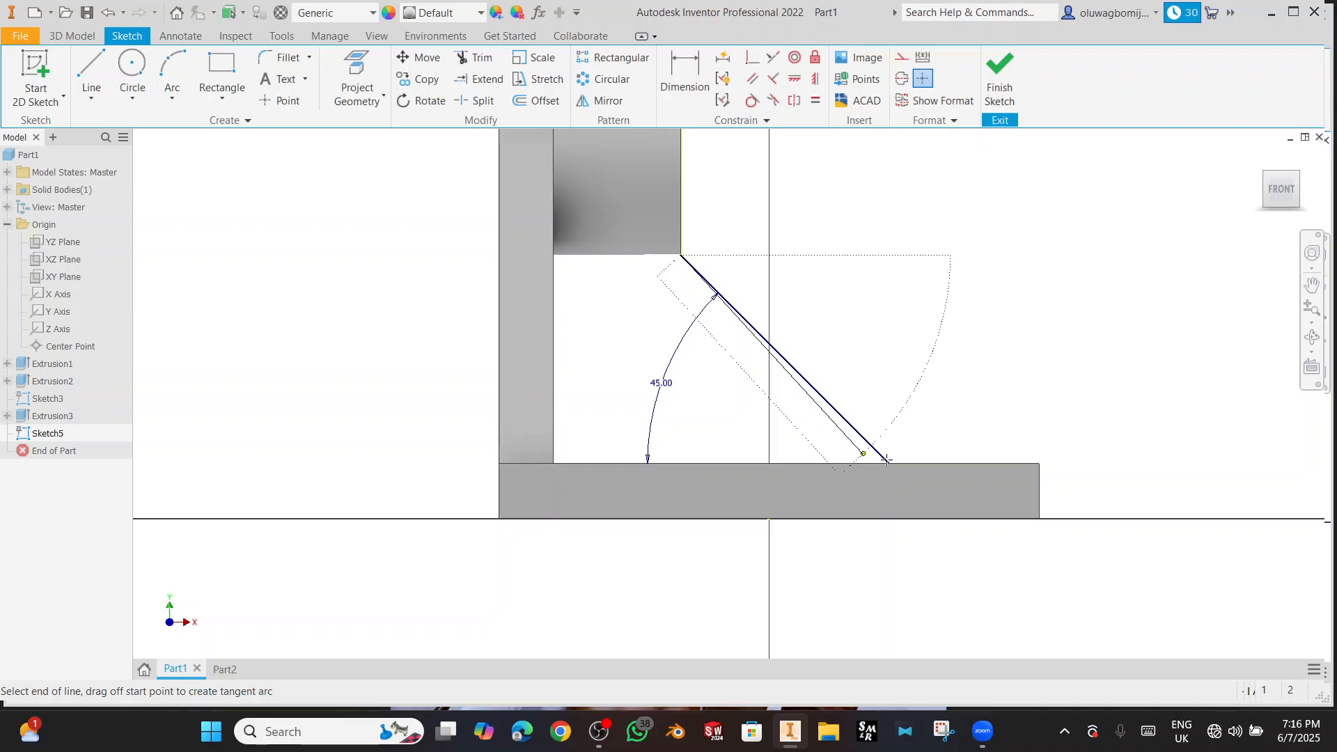
{"action": "left_click", "coordinate": [889, 462]}
{"action": "left_click", "coordinate": [890, 464]}
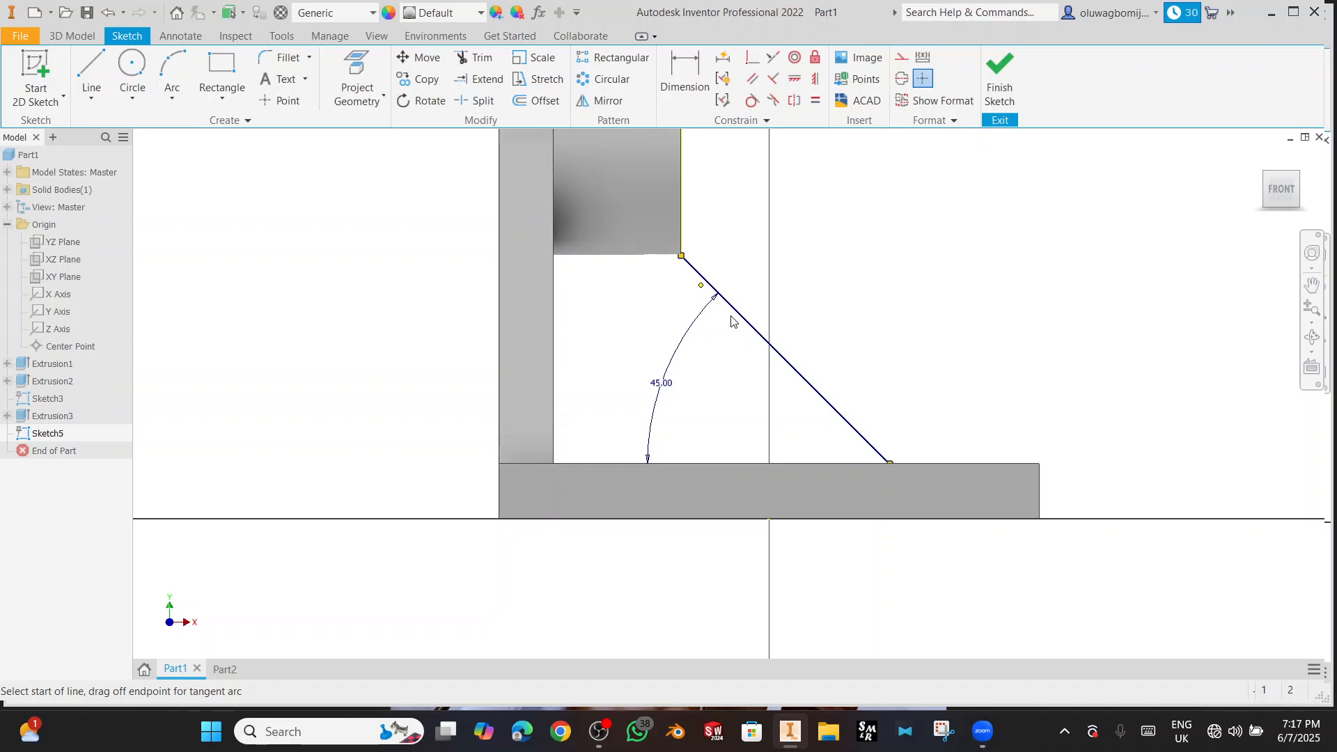
{"action": "key", "text": "Escape"}
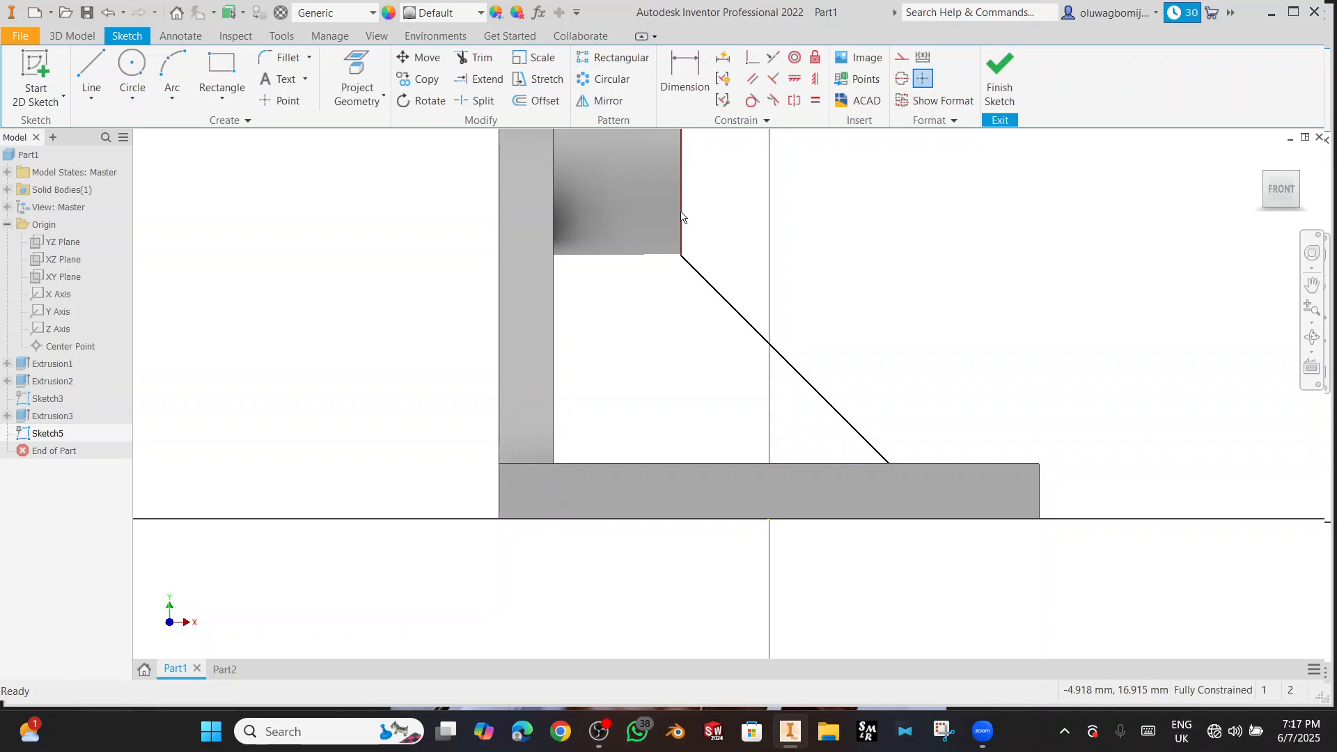
{"action": "left_click", "coordinate": [997, 68]}
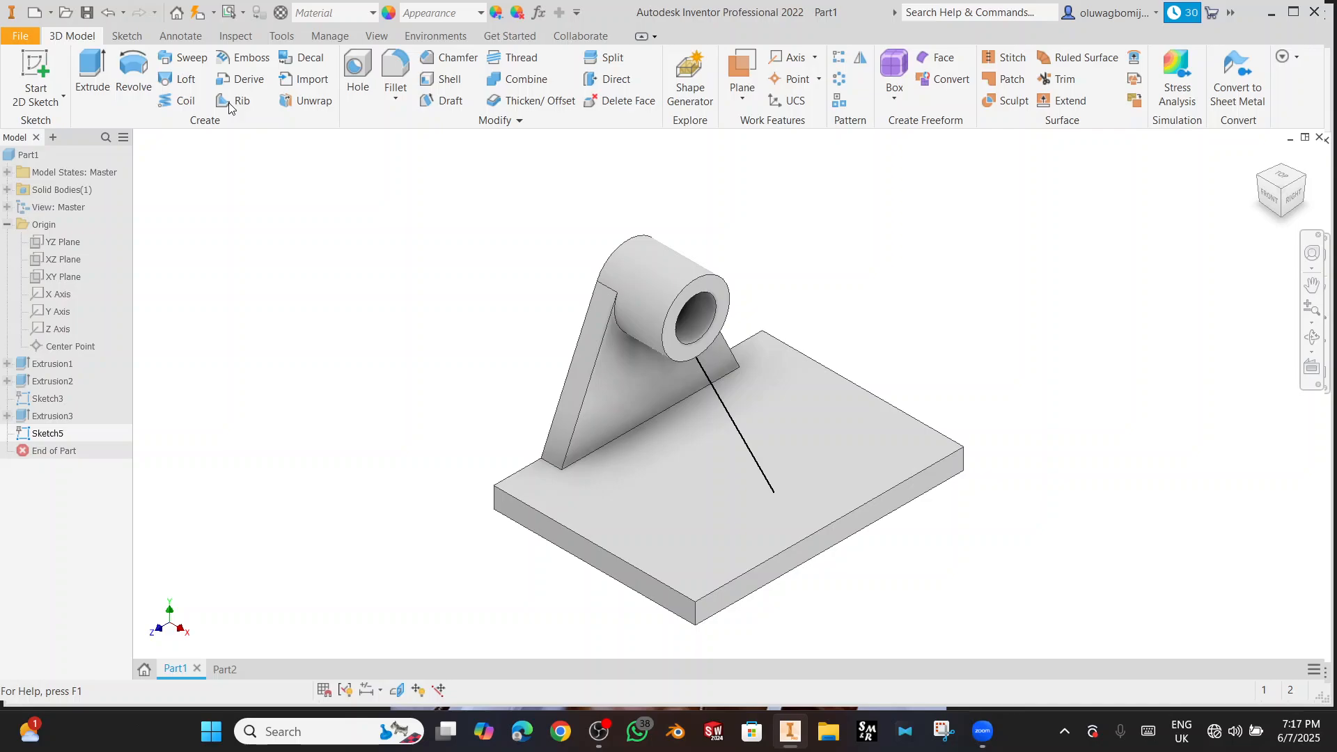
- Start a rib using the slanted sketch line as its profile and set the rib thickness to 12 mm
{"action": "left_click", "coordinate": [231, 102]}
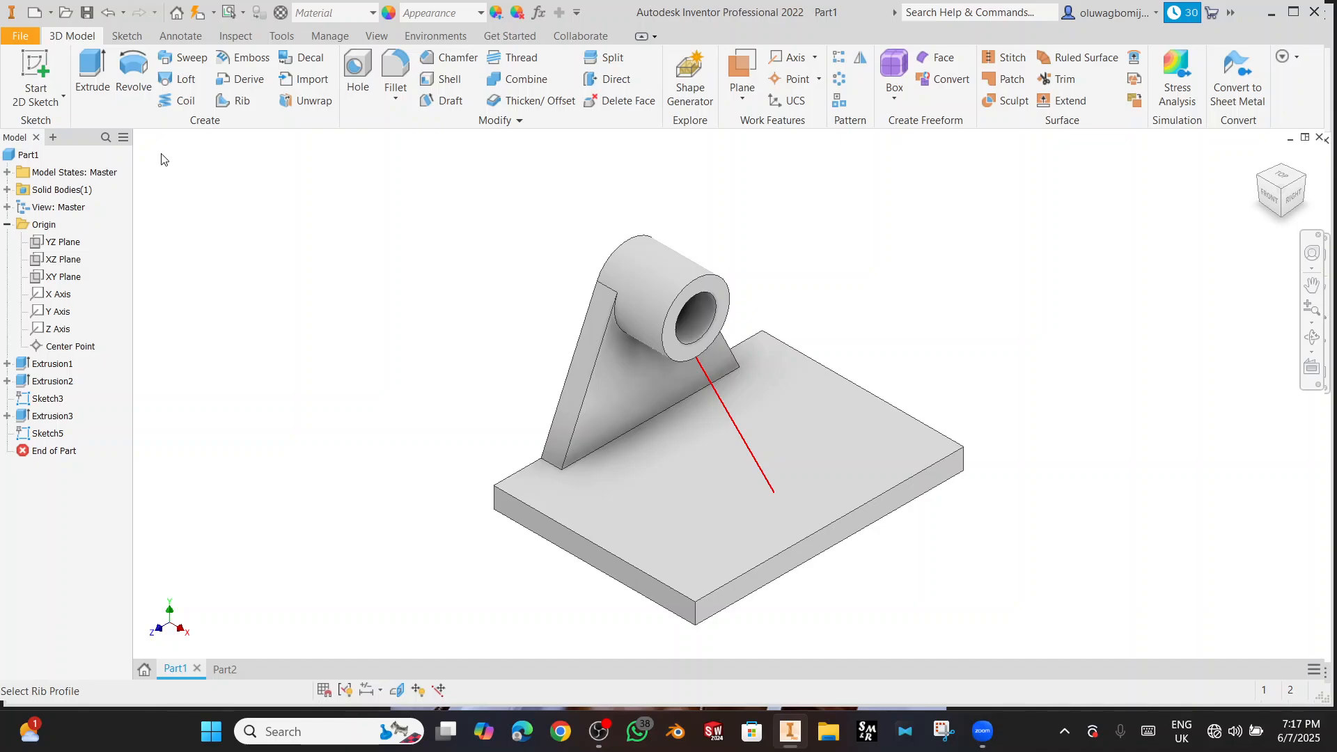
{"action": "left_click", "coordinate": [743, 436]}
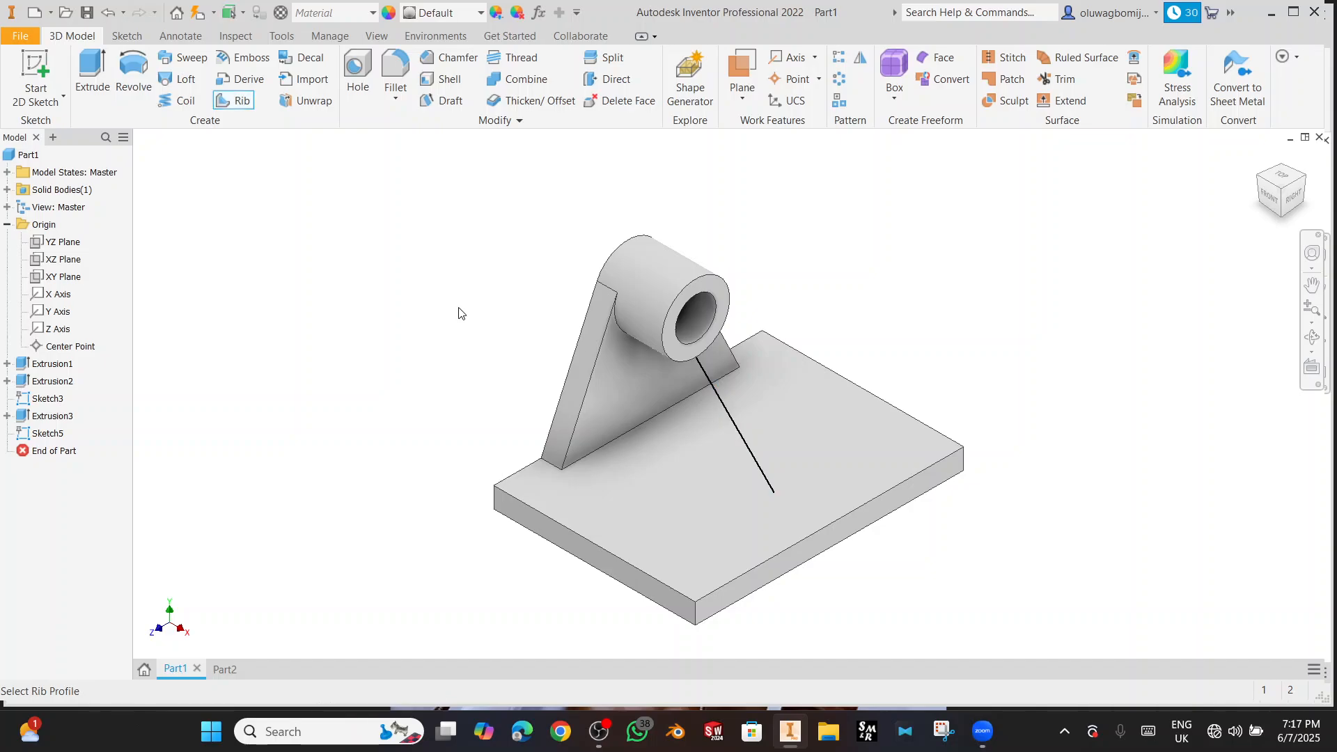
{"action": "left_click", "coordinate": [57, 435]}
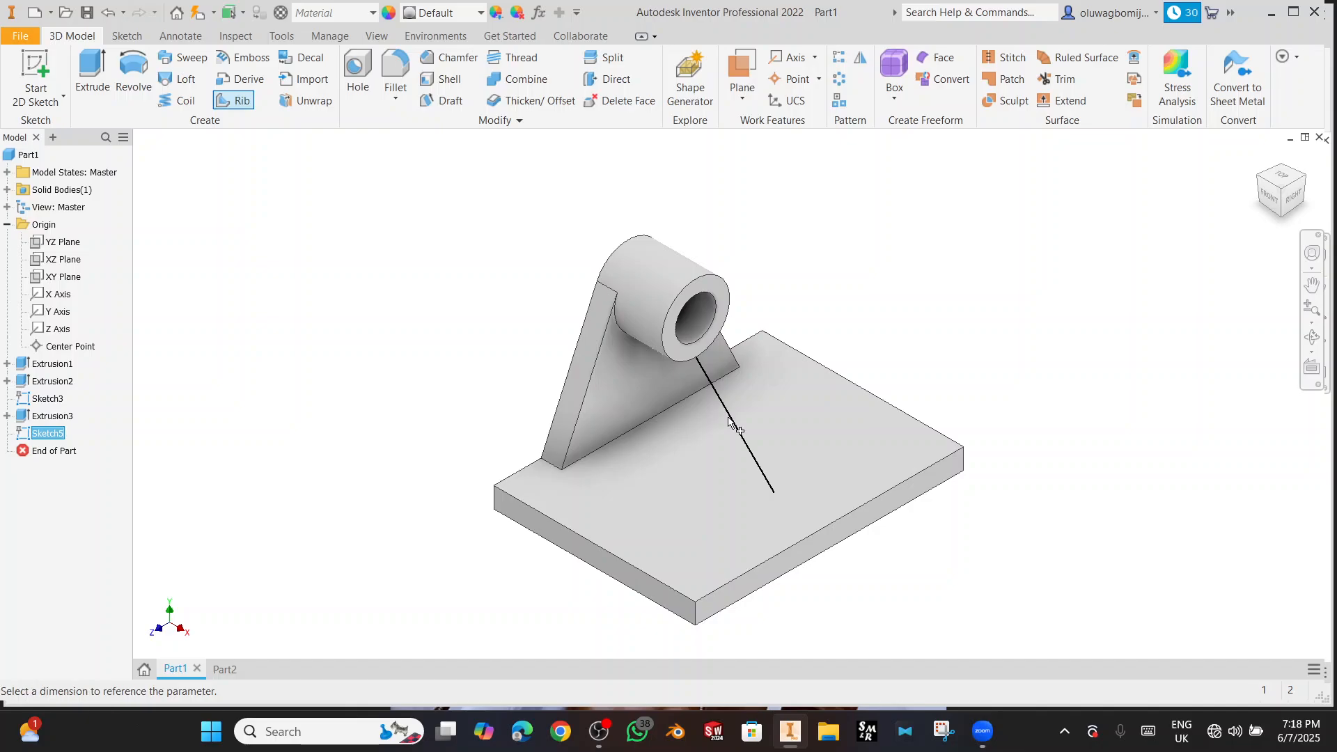
{"action": "left_click", "coordinate": [734, 427]}
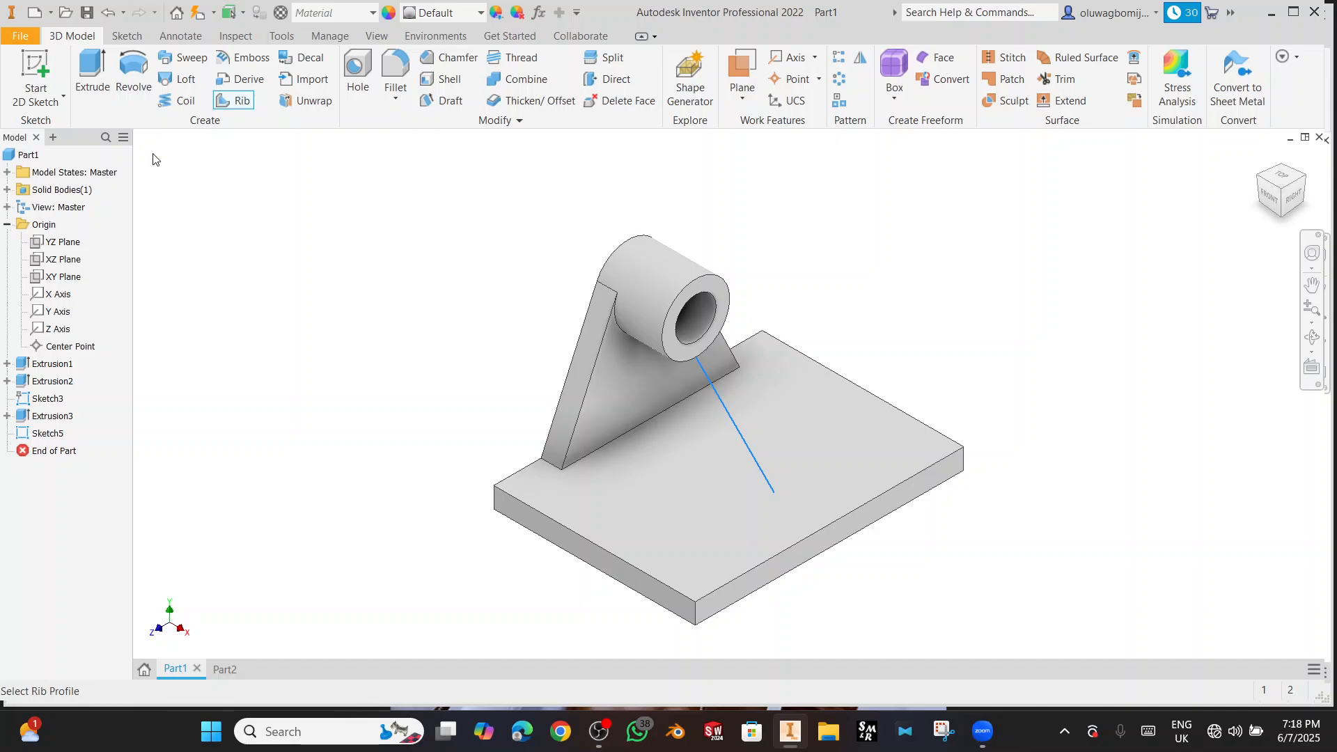
{"action": "left_click", "coordinate": [326, 159]}
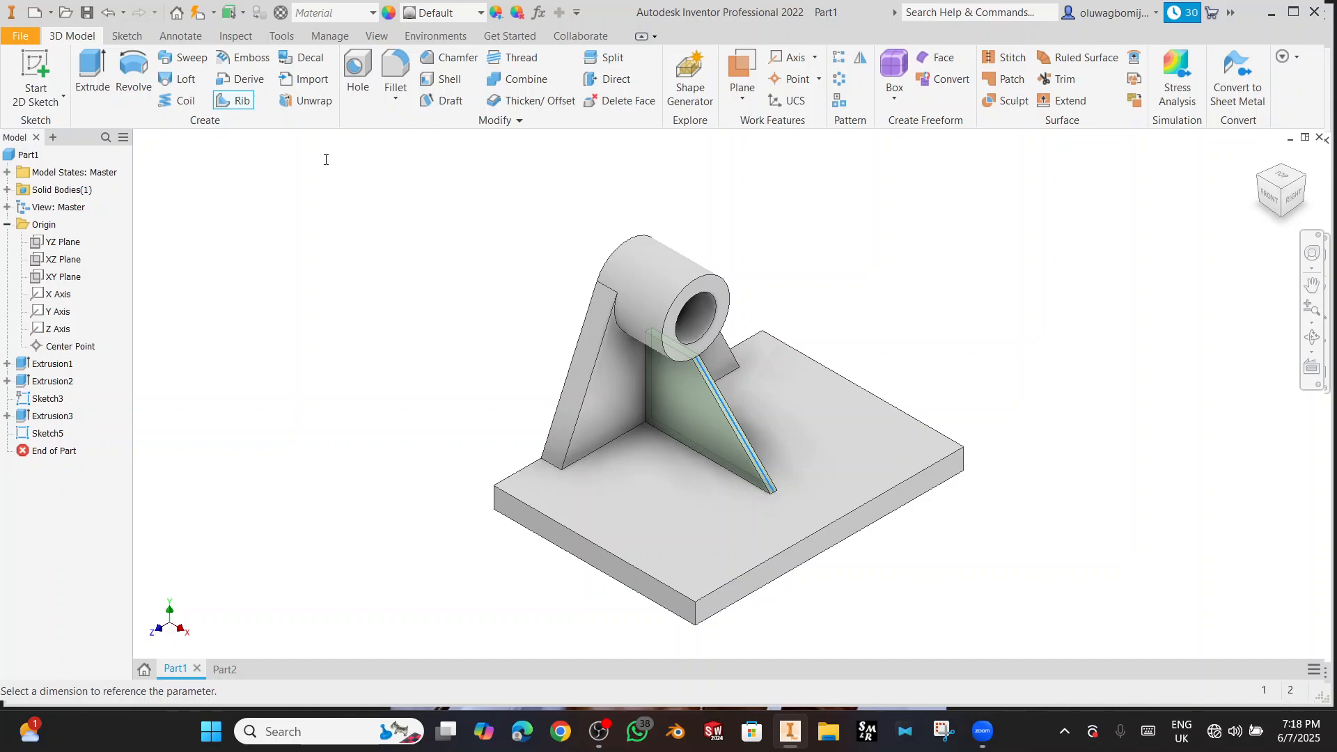
{"action": "type", "text": "12"}
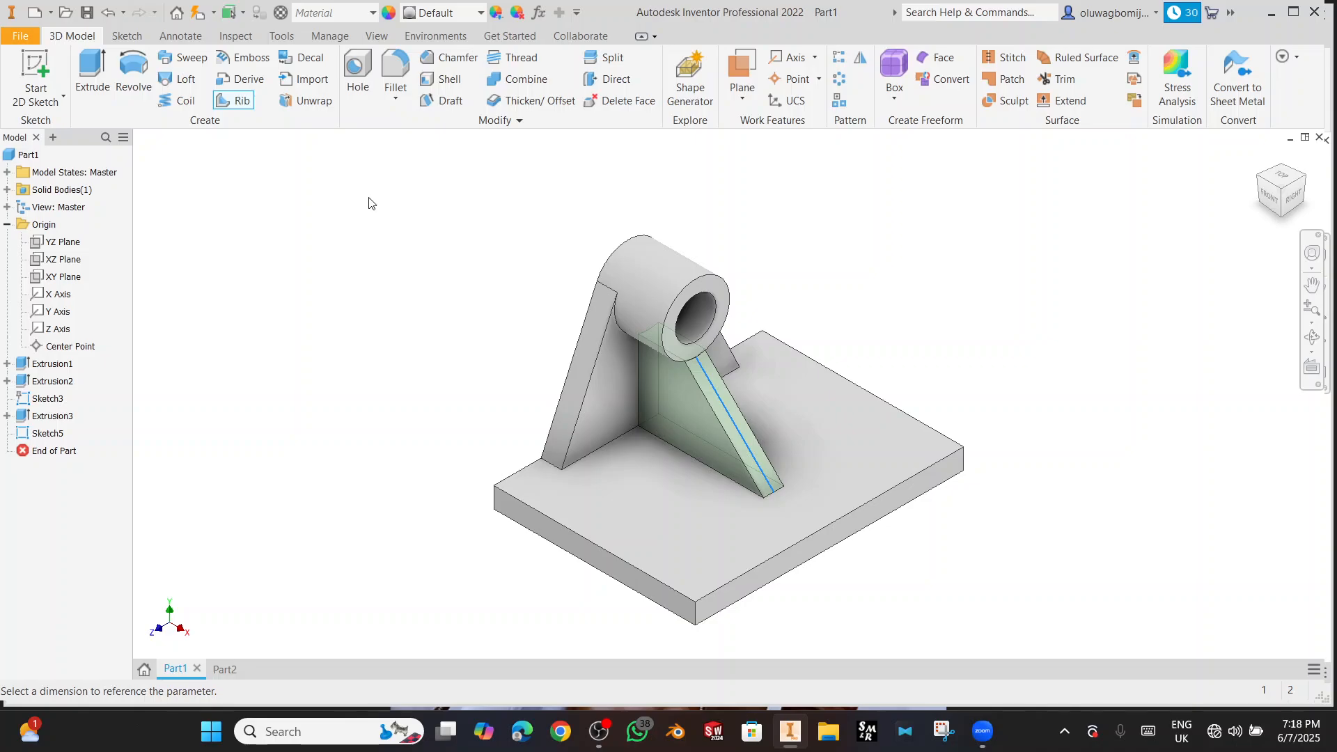
- Try applying the rib's thickness to one side of the sketch line and to the other, comparing the previews at the cylinder
{"action": "left_click", "coordinate": [345, 193]}
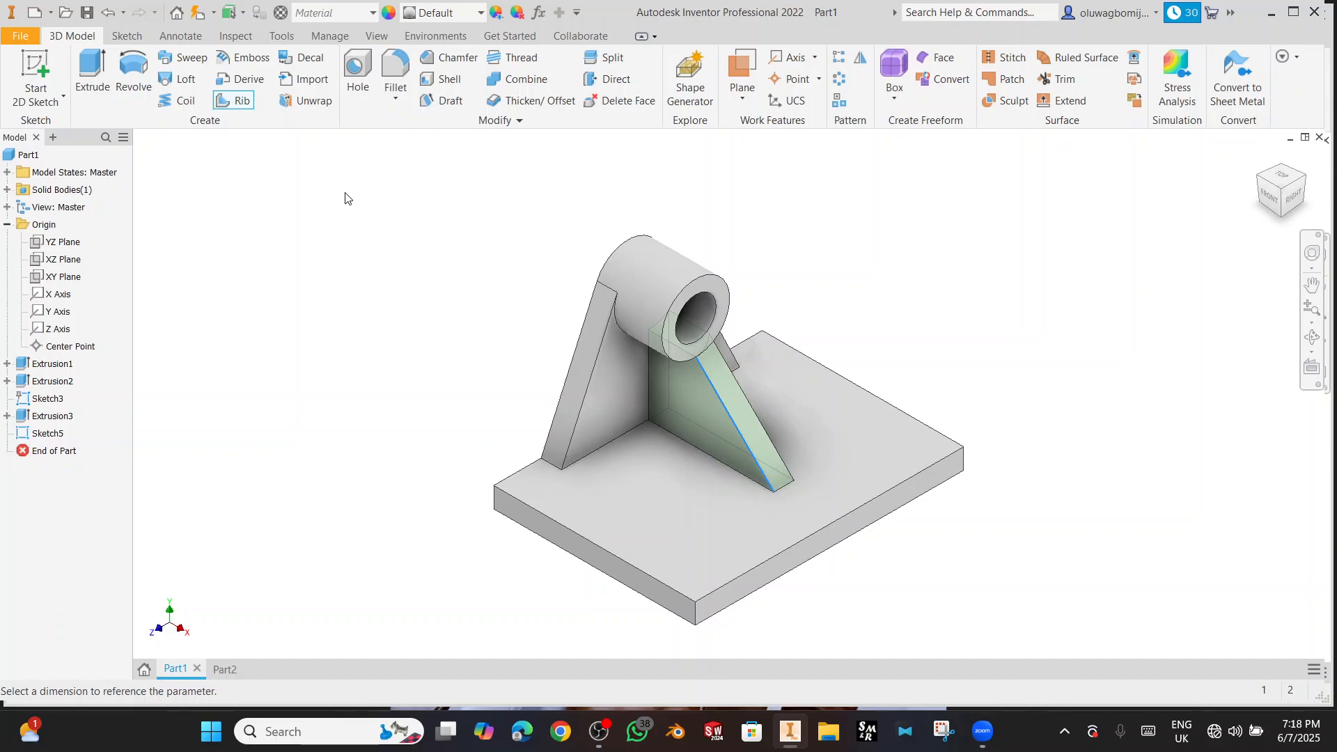
{"action": "left_click", "coordinate": [332, 195]}
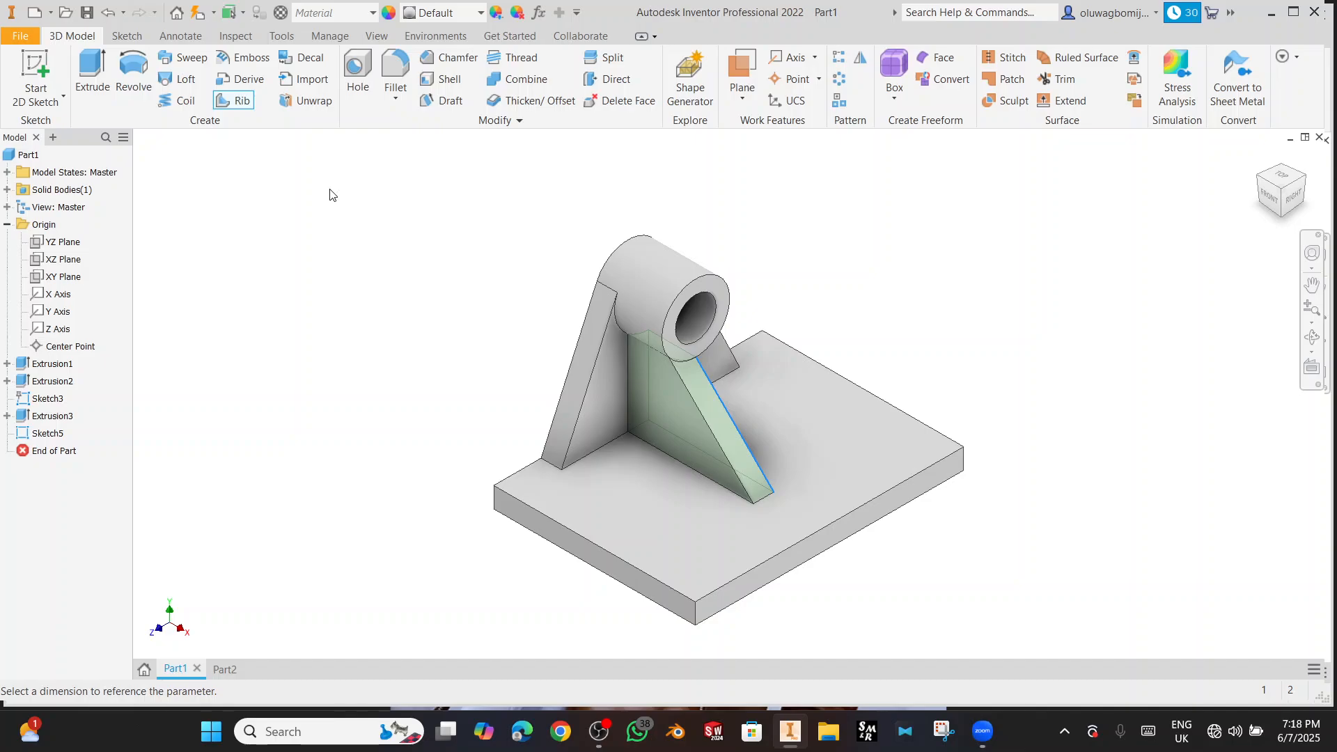
{"action": "scroll", "coordinate": [633, 352], "scroll_direction": "up", "scroll_amount": 5}
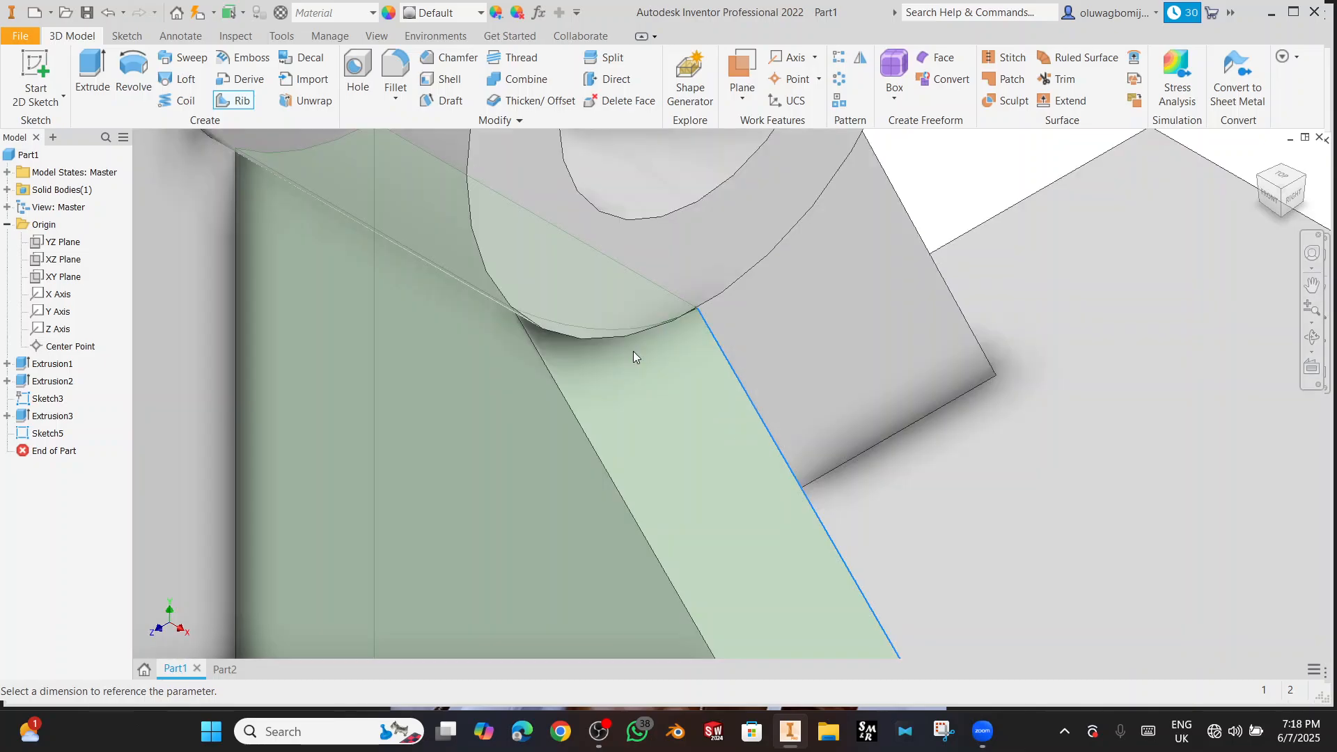
{"action": "scroll", "coordinate": [603, 344], "scroll_direction": "down", "scroll_amount": 5}
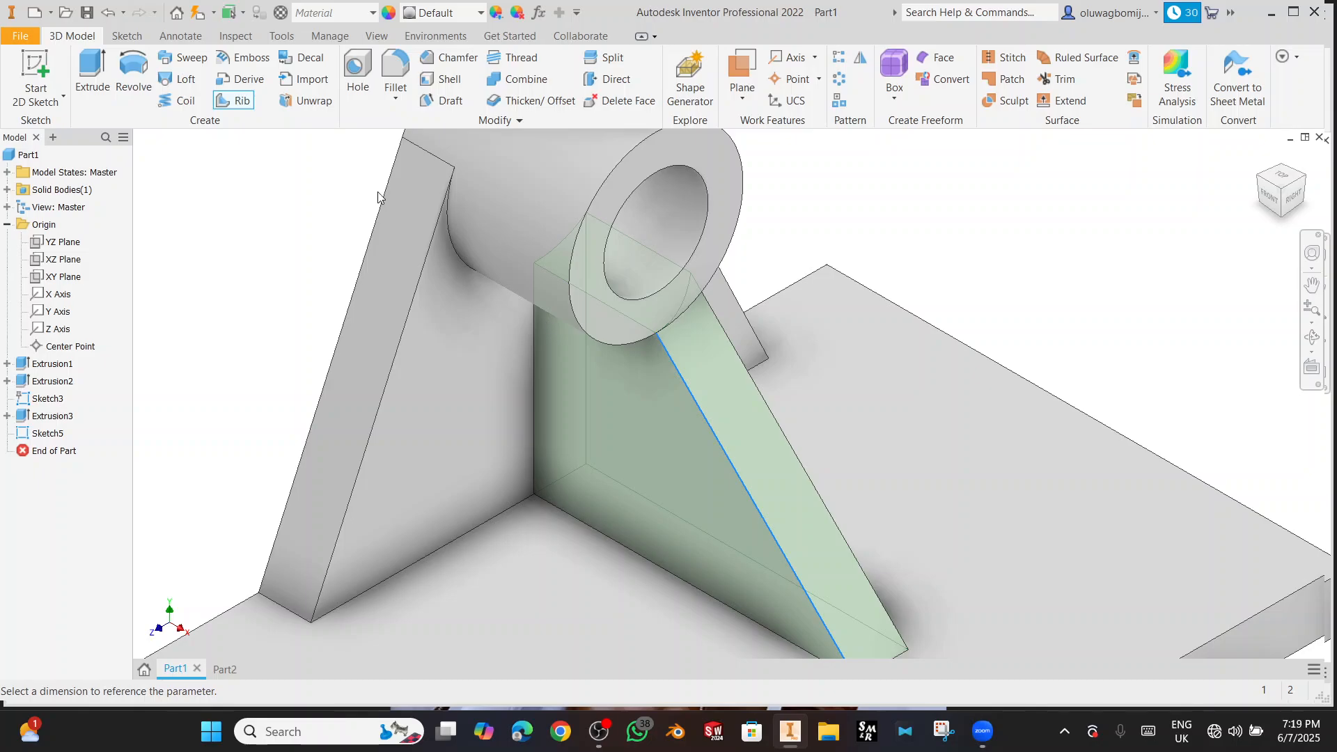
- Center the rib's thickness symmetrically on the sketch line and create the rib
{"action": "left_click", "coordinate": [388, 308]}
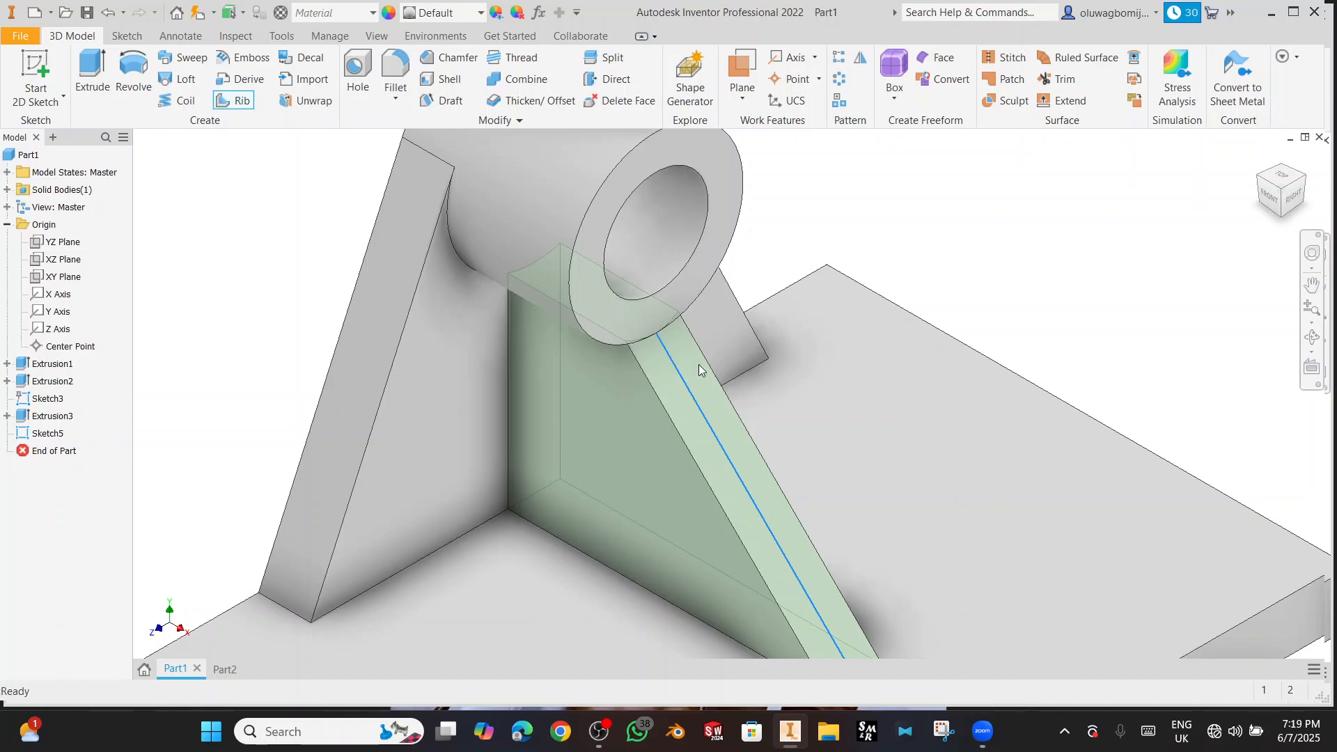
{"action": "scroll", "coordinate": [699, 370], "scroll_direction": "down", "scroll_amount": 8}
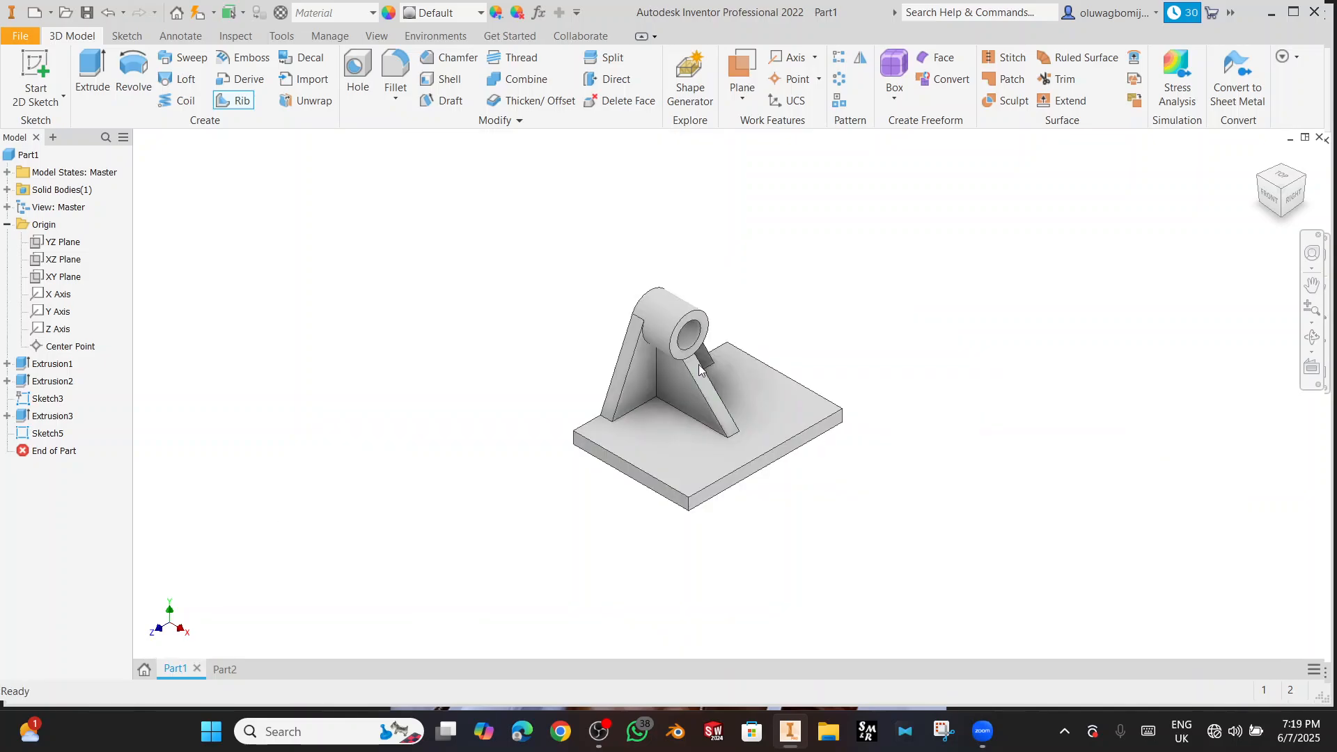